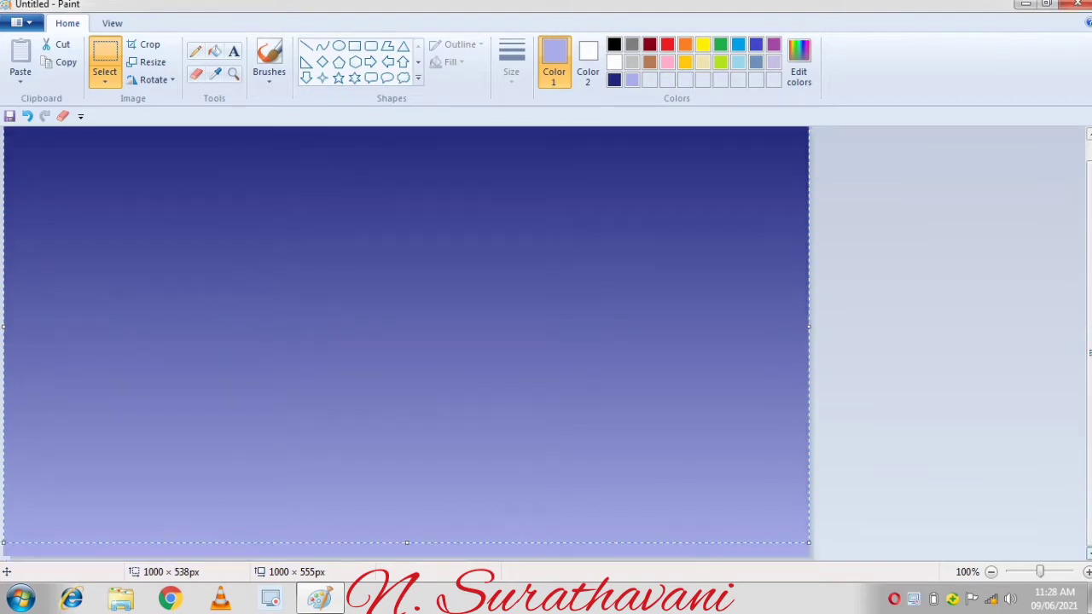
Shorten the canvas to 1000 × 487 px and compress the whole gradient into its lower half.
{"action": "left_click", "coordinate": [870, 520]}
{"action": "left_click_drag", "start_coordinate": [410, 556], "coordinate": [413, 501]}
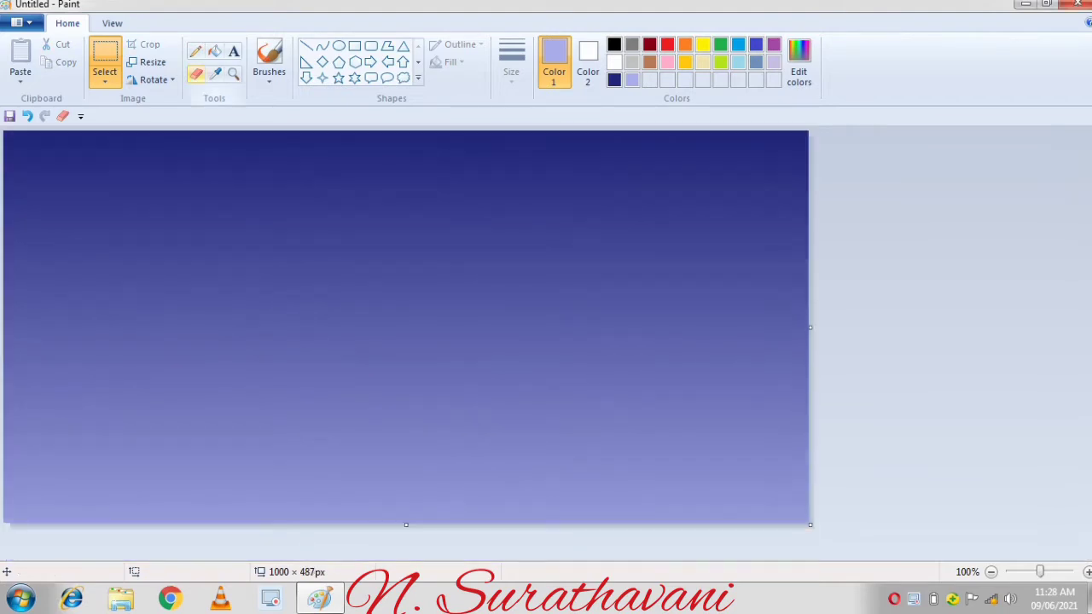
{"action": "left_click_drag", "start_coordinate": [807, 520], "coordinate": [3, 130]}
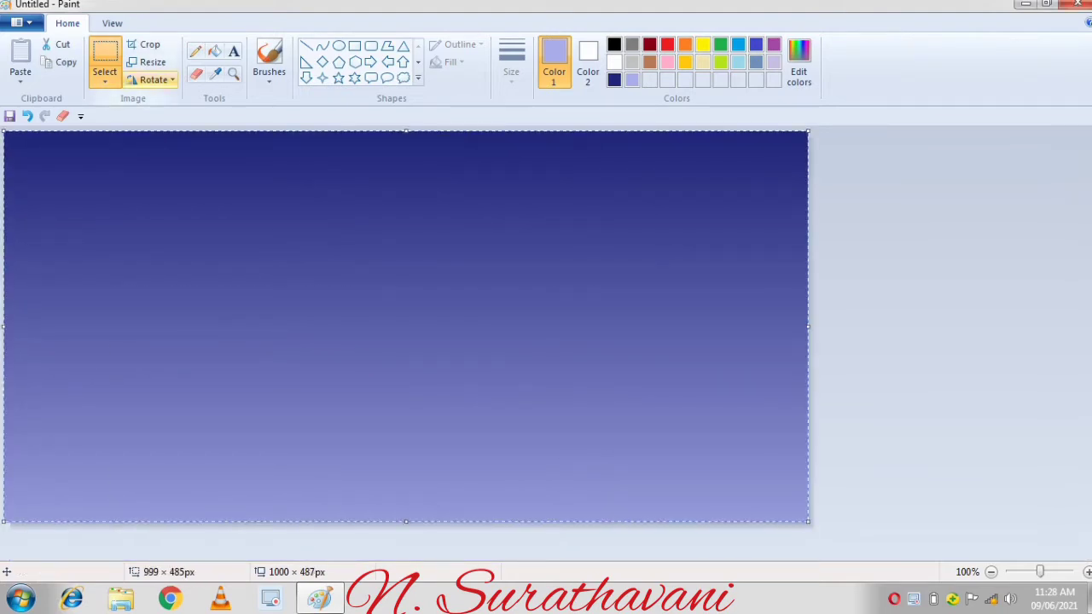
{"action": "left_click_drag", "start_coordinate": [406, 130], "coordinate": [406, 322]}
Copy the compressed gradient and paste it over the blank upper half as the sky.
{"action": "left_click", "coordinate": [64, 63]}
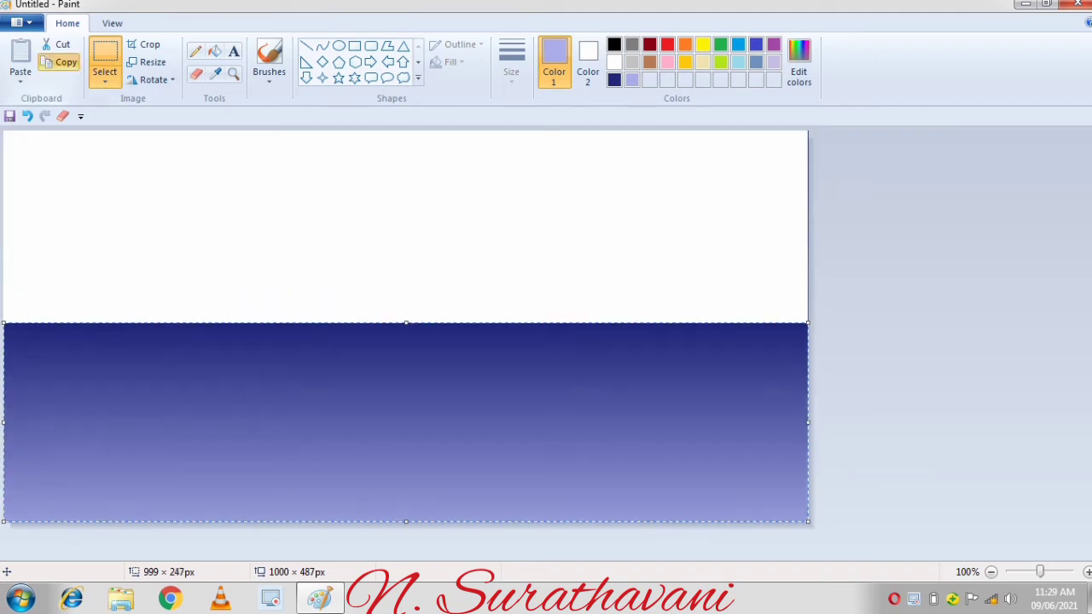
{"action": "left_click", "coordinate": [20, 53]}
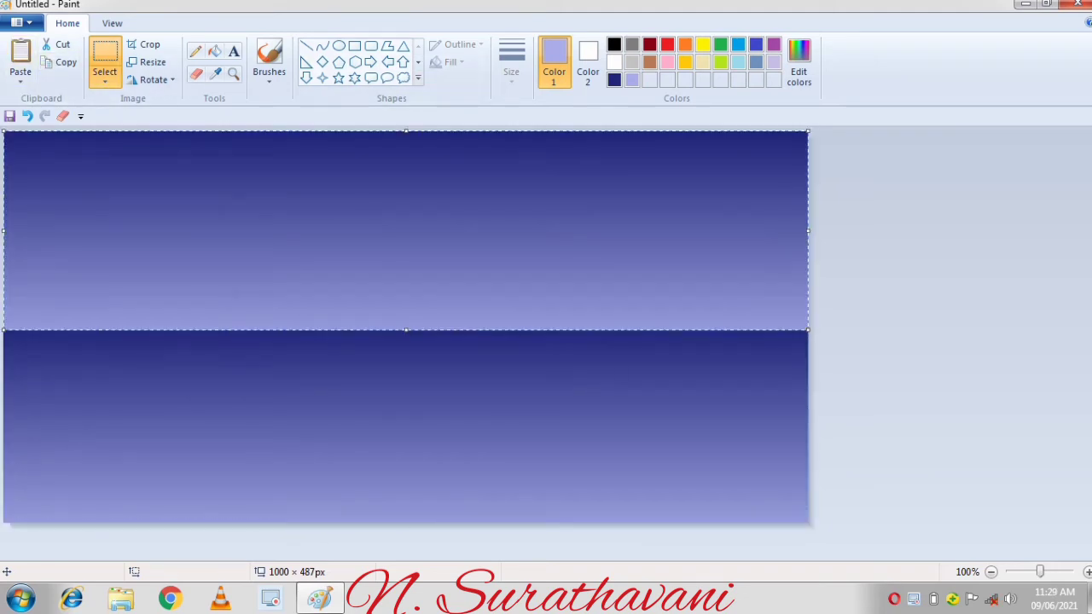
{"action": "left_click", "coordinate": [887, 281]}
Scribble thin pencil wave lines across the lower half in a medium blue sampled from its gradient.
{"action": "left_click", "coordinate": [197, 51]}
{"action": "left_click", "coordinate": [512, 66]}
{"action": "left_click", "coordinate": [533, 108]}
{"action": "left_click", "coordinate": [215, 74]}
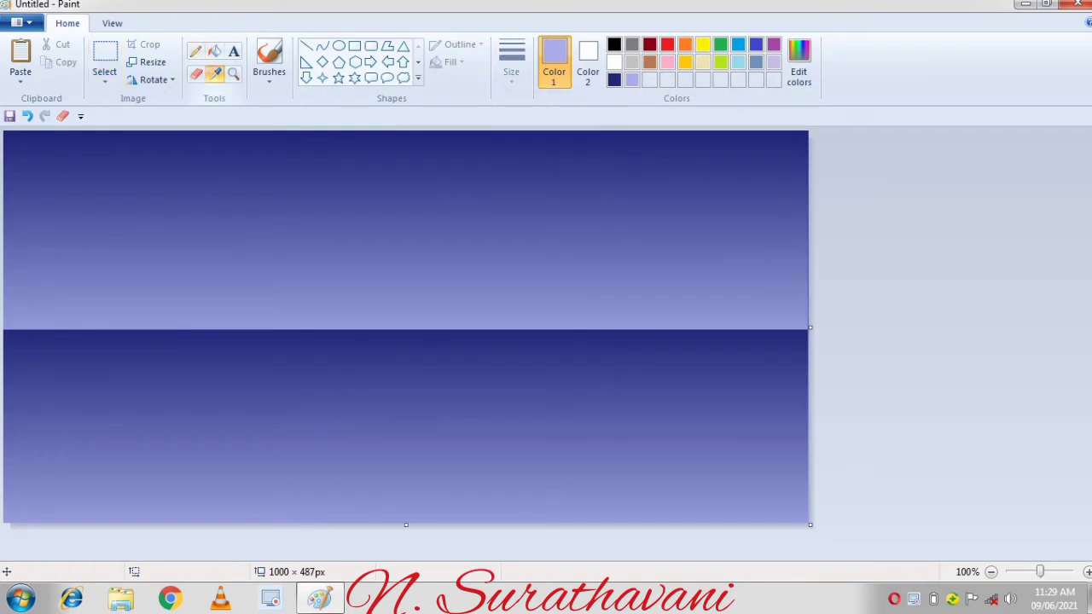
{"action": "left_click", "coordinate": [217, 390]}
{"action": "mouse_move", "coordinate": [327, 414]}
{"action": "left_mouse_down"}
{"action": "mouse_move", "coordinate": [318, 370]}
{"action": "mouse_move", "coordinate": [2, 343]}
{"action": "mouse_move", "coordinate": [383, 371]}
{"action": "mouse_move", "coordinate": [19, 532]}
{"action": "mouse_move", "coordinate": [429, 511]}
{"action": "mouse_move", "coordinate": [512, 461]}
{"action": "mouse_move", "coordinate": [768, 478]}
{"action": "mouse_move", "coordinate": [819, 504]}
{"action": "mouse_move", "coordinate": [470, 335]}
{"action": "mouse_move", "coordinate": [37, 471]}
{"action": "mouse_move", "coordinate": [73, 433]}
{"action": "mouse_move", "coordinate": [213, 517]}
{"action": "mouse_move", "coordinate": [809, 517]}
{"action": "mouse_move", "coordinate": [450, 455]}
{"action": "mouse_move", "coordinate": [794, 453]}
{"action": "mouse_move", "coordinate": [216, 374]}
{"action": "mouse_move", "coordinate": [165, 345]}
{"action": "mouse_move", "coordinate": [505, 320]}
{"action": "left_mouse_up"}
Sample further blues from the sky and layer dense dark-blue pencil waves over the whole sea.
{"action": "left_click", "coordinate": [214, 74]}
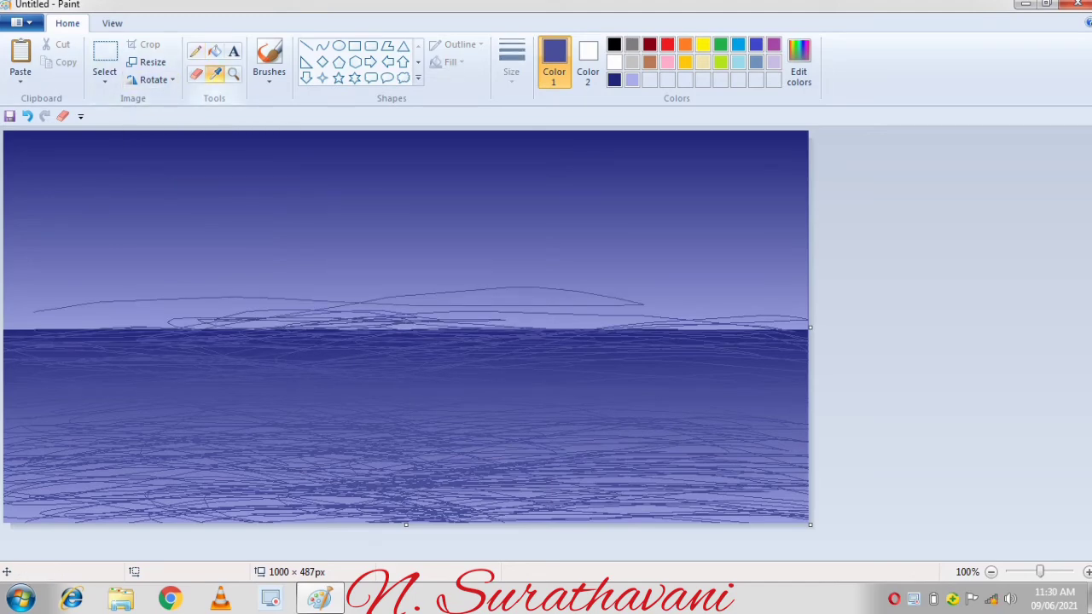
{"action": "left_click", "coordinate": [190, 293]}
{"action": "mouse_move", "coordinate": [304, 390]}
{"action": "left_mouse_down"}
{"action": "mouse_move", "coordinate": [459, 511]}
{"action": "mouse_move", "coordinate": [434, 369]}
{"action": "left_mouse_up"}
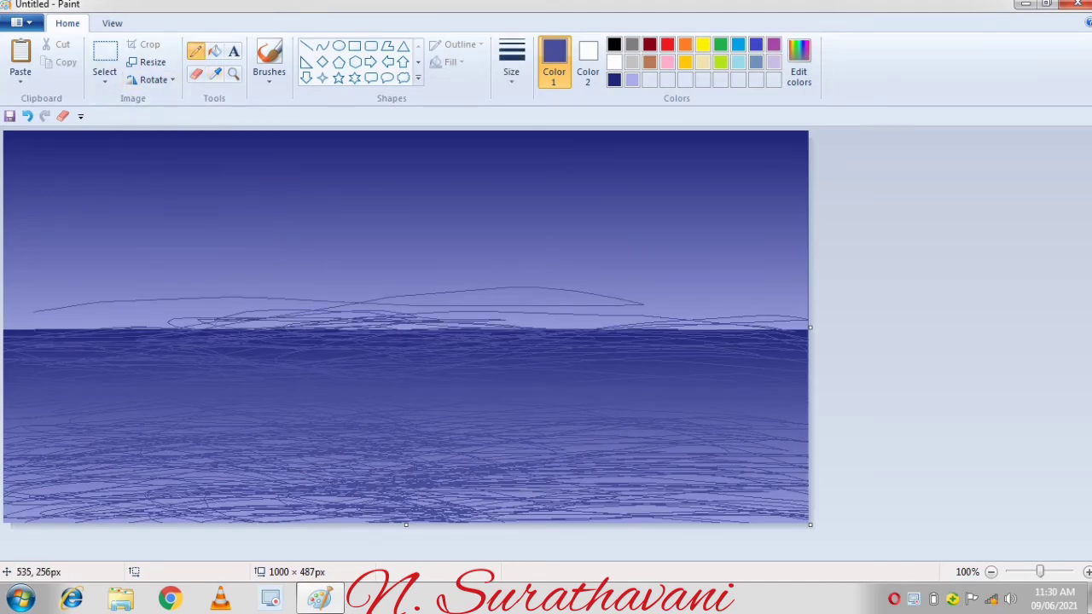
{"action": "left_click", "coordinate": [215, 74]}
{"action": "left_click", "coordinate": [235, 168]}
{"action": "mouse_move", "coordinate": [304, 489]}
{"action": "left_mouse_down"}
{"action": "mouse_move", "coordinate": [26, 520]}
{"action": "mouse_move", "coordinate": [40, 358]}
{"action": "mouse_move", "coordinate": [480, 353]}
{"action": "mouse_move", "coordinate": [409, 418]}
{"action": "mouse_move", "coordinate": [487, 417]}
{"action": "mouse_move", "coordinate": [434, 396]}
{"action": "mouse_move", "coordinate": [307, 390]}
{"action": "mouse_move", "coordinate": [19, 403]}
{"action": "mouse_move", "coordinate": [10, 431]}
{"action": "mouse_move", "coordinate": [17, 417]}
{"action": "mouse_move", "coordinate": [77, 501]}
{"action": "mouse_move", "coordinate": [773, 505]}
{"action": "mouse_move", "coordinate": [754, 451]}
{"action": "mouse_move", "coordinate": [814, 397]}
{"action": "left_mouse_up"}
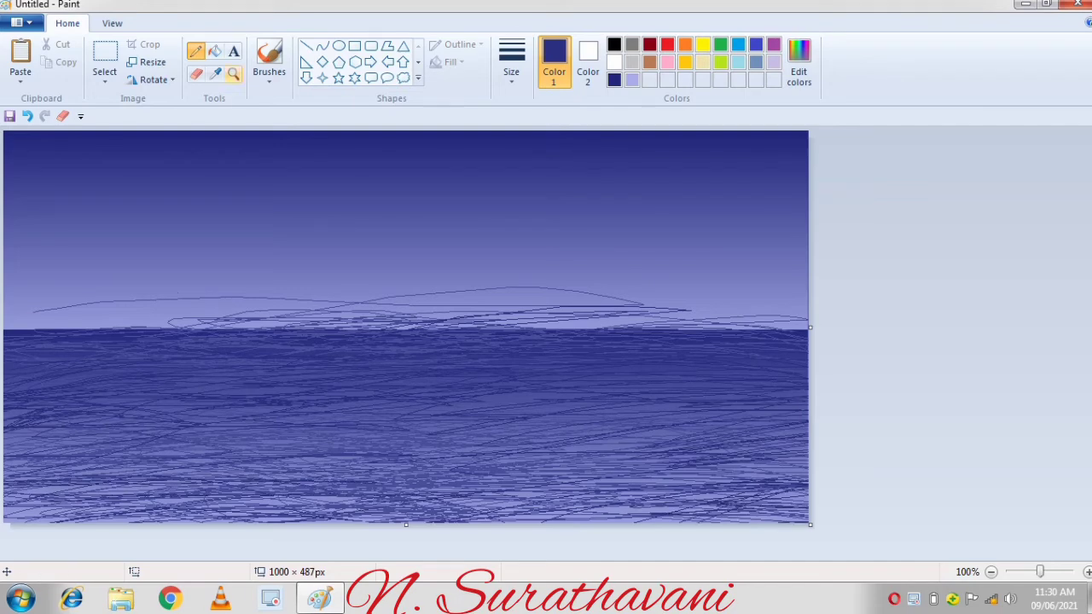
{"action": "mouse_move", "coordinate": [261, 393]}
{"action": "left_mouse_down"}
{"action": "mouse_move", "coordinate": [364, 416]}
{"action": "mouse_move", "coordinate": [314, 505]}
{"action": "mouse_move", "coordinate": [332, 522]}
{"action": "mouse_move", "coordinate": [388, 449]}
{"action": "mouse_move", "coordinate": [342, 400]}
{"action": "mouse_move", "coordinate": [644, 459]}
{"action": "mouse_move", "coordinate": [243, 454]}
{"action": "mouse_move", "coordinate": [388, 454]}
{"action": "mouse_move", "coordinate": [396, 414]}
{"action": "mouse_move", "coordinate": [192, 412]}
{"action": "mouse_move", "coordinate": [70, 376]}
{"action": "mouse_move", "coordinate": [81, 348]}
{"action": "mouse_move", "coordinate": [511, 398]}
{"action": "left_mouse_up"}
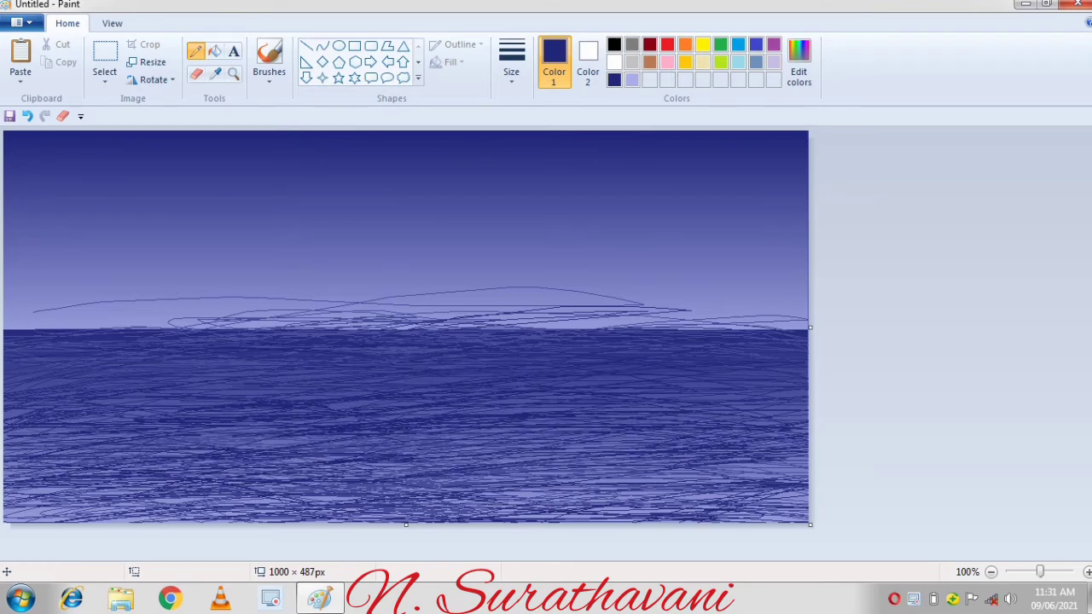
Sample the pale lavender near the horizon and add light wave lines to the lower sea, undoing misplaced strokes.
{"action": "left_click", "coordinate": [214, 73]}
{"action": "left_click", "coordinate": [97, 322]}
{"action": "mouse_move", "coordinate": [103, 437]}
{"action": "left_mouse_down"}
{"action": "mouse_move", "coordinate": [210, 482]}
{"action": "mouse_move", "coordinate": [473, 443]}
{"action": "mouse_move", "coordinate": [341, 371]}
{"action": "left_mouse_up"}
{"action": "key", "text": "ctrl+z"}
{"action": "mouse_move", "coordinate": [207, 503]}
{"action": "left_mouse_down"}
{"action": "mouse_move", "coordinate": [486, 521]}
{"action": "mouse_move", "coordinate": [716, 509]}
{"action": "mouse_move", "coordinate": [505, 469]}
{"action": "mouse_move", "coordinate": [3, 479]}
{"action": "left_mouse_up"}
{"action": "key", "text": "ctrl+z"}
{"action": "mouse_move", "coordinate": [108, 479]}
{"action": "left_mouse_down"}
{"action": "mouse_move", "coordinate": [540, 509]}
{"action": "mouse_move", "coordinate": [304, 451]}
{"action": "left_mouse_up"}
Add pencil waves to the sea in a medium blue and a lighter periwinkle sampled from the sky.
{"action": "left_click", "coordinate": [215, 74]}
{"action": "left_click", "coordinate": [168, 202]}
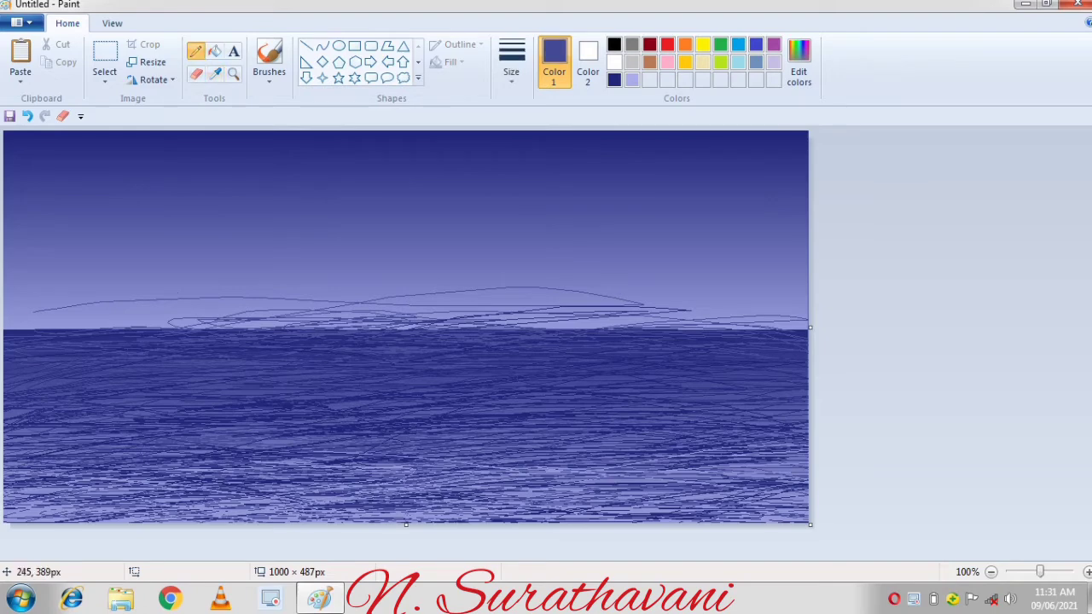
{"action": "left_click_drag", "start_coordinate": [216, 372], "coordinate": [419, 372]}
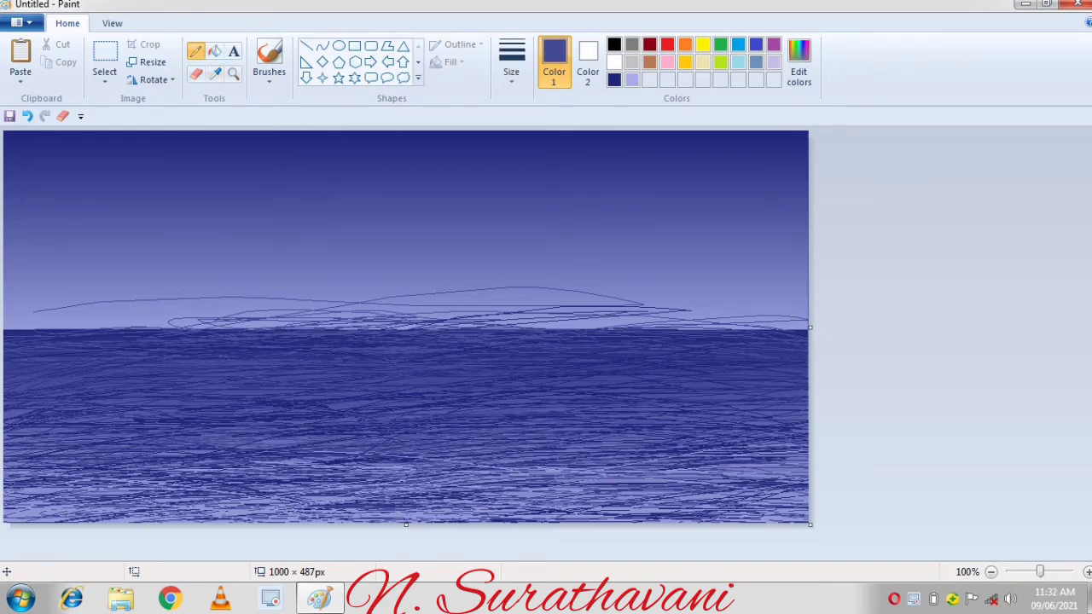
{"action": "left_click", "coordinate": [215, 73]}
{"action": "left_click", "coordinate": [173, 278]}
{"action": "left_click_drag", "start_coordinate": [72, 440], "coordinate": [671, 391]}
{"action": "left_click_drag", "start_coordinate": [701, 452], "coordinate": [737, 410]}
Draw more waves in a mid-sky blue across the middle of the sea, and paste the copied gradient over the sky's stray lines.
{"action": "left_click", "coordinate": [215, 74]}
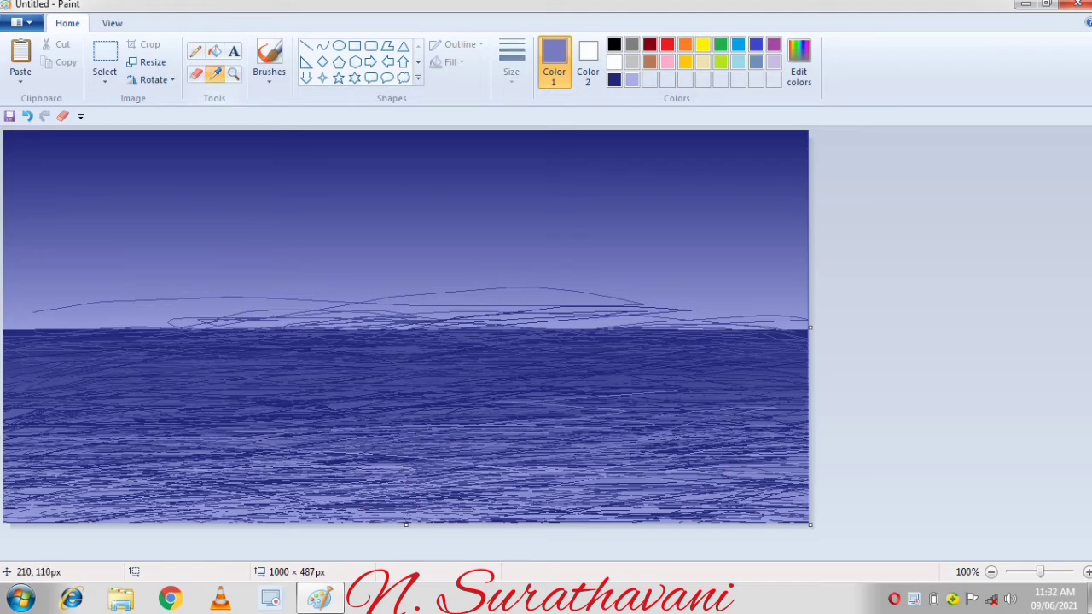
{"action": "left_click", "coordinate": [175, 223]}
{"action": "left_click_drag", "start_coordinate": [253, 428], "coordinate": [489, 416]}
{"action": "left_click_drag", "start_coordinate": [678, 388], "coordinate": [490, 418]}
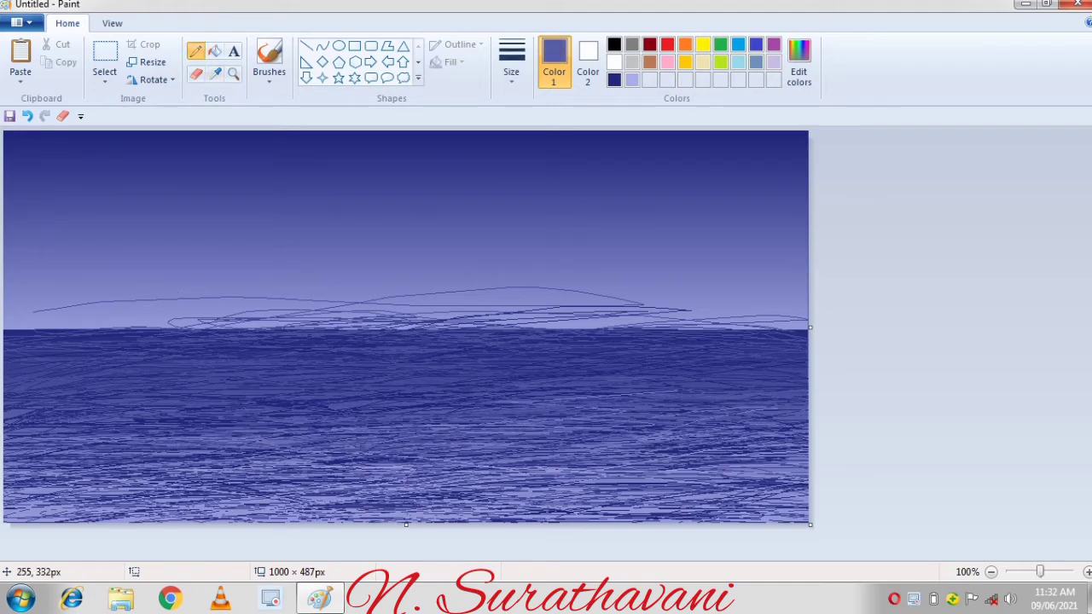
{"action": "left_click_drag", "start_coordinate": [222, 414], "coordinate": [25, 414]}
{"action": "key", "text": "ctrl+v"}
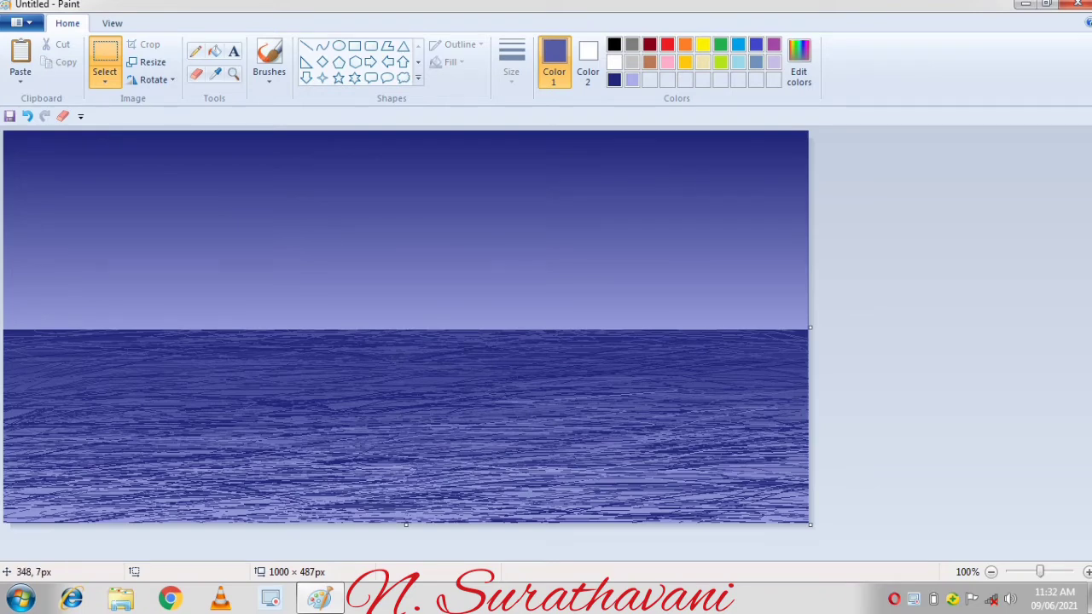
Paint a solid black strip of land along the lower-left edge of the sea with the thickest brush.
{"action": "left_click", "coordinate": [268, 77]}
{"action": "left_click", "coordinate": [271, 108]}
{"action": "left_click", "coordinate": [512, 72]}
{"action": "left_click", "coordinate": [548, 196]}
{"action": "left_click", "coordinate": [614, 44]}
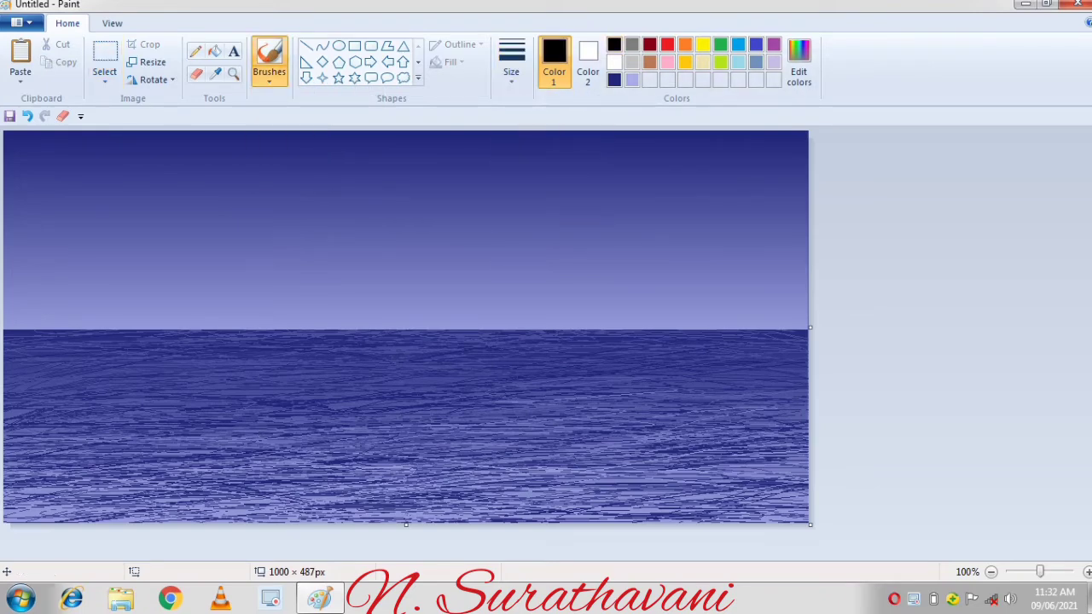
{"action": "mouse_move", "coordinate": [15, 510]}
{"action": "left_mouse_down"}
{"action": "mouse_move", "coordinate": [281, 520]}
{"action": "mouse_move", "coordinate": [192, 508]}
{"action": "mouse_move", "coordinate": [207, 516]}
{"action": "mouse_move", "coordinate": [4, 511]}
{"action": "mouse_move", "coordinate": [170, 500]}
{"action": "mouse_move", "coordinate": [345, 521]}
{"action": "left_mouse_up"}
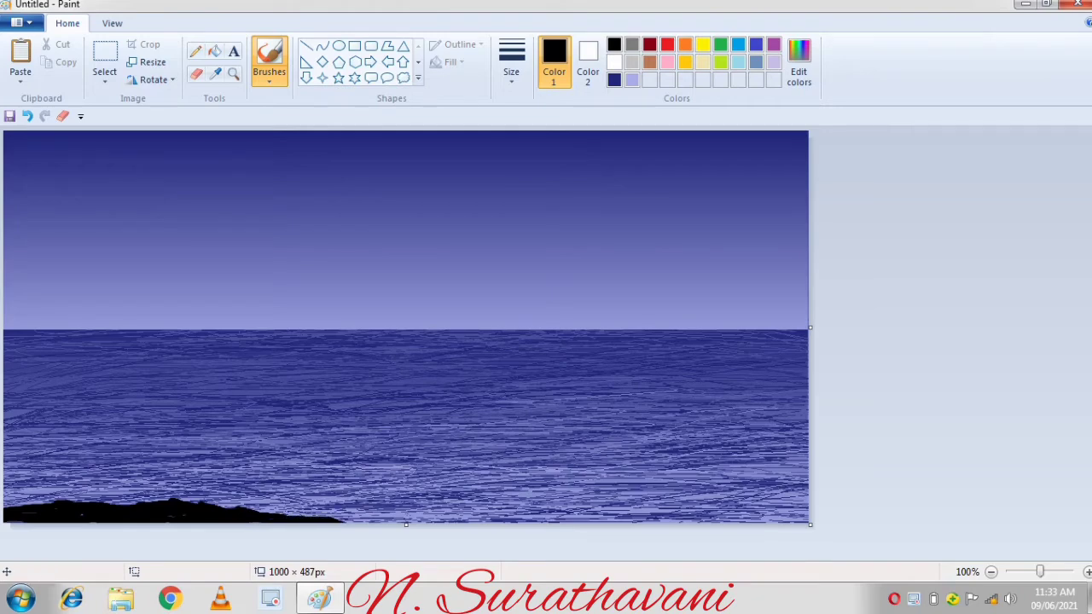
Widen the canvas to 2024 × 486 px to make blank space beside the seascape.
{"action": "left_click", "coordinate": [112, 23]}
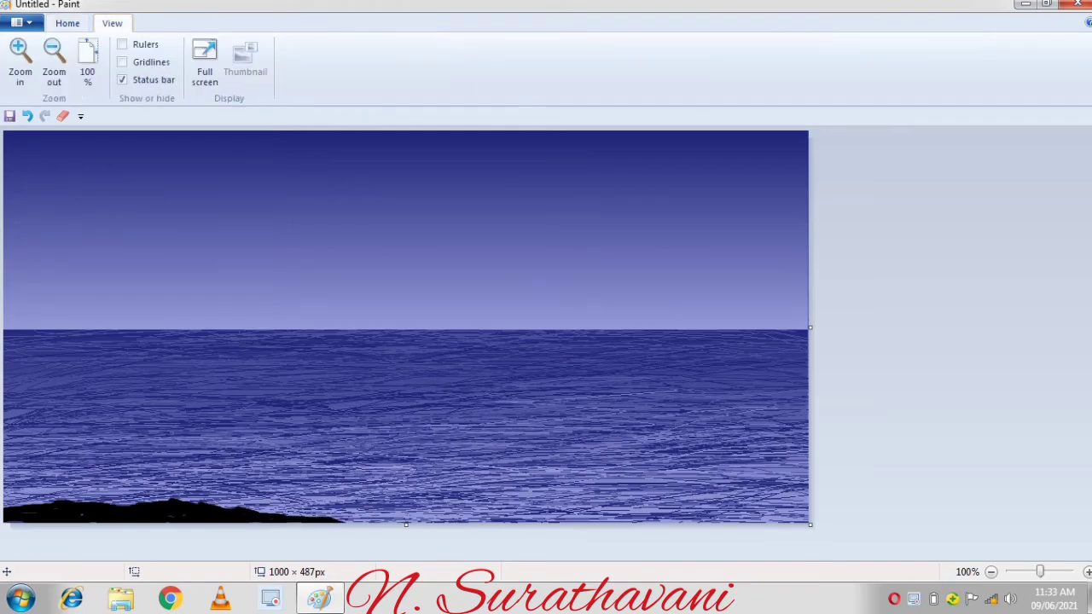
{"action": "left_click", "coordinate": [54, 60]}
{"action": "left_click_drag", "start_coordinate": [408, 327], "coordinate": [819, 328]}
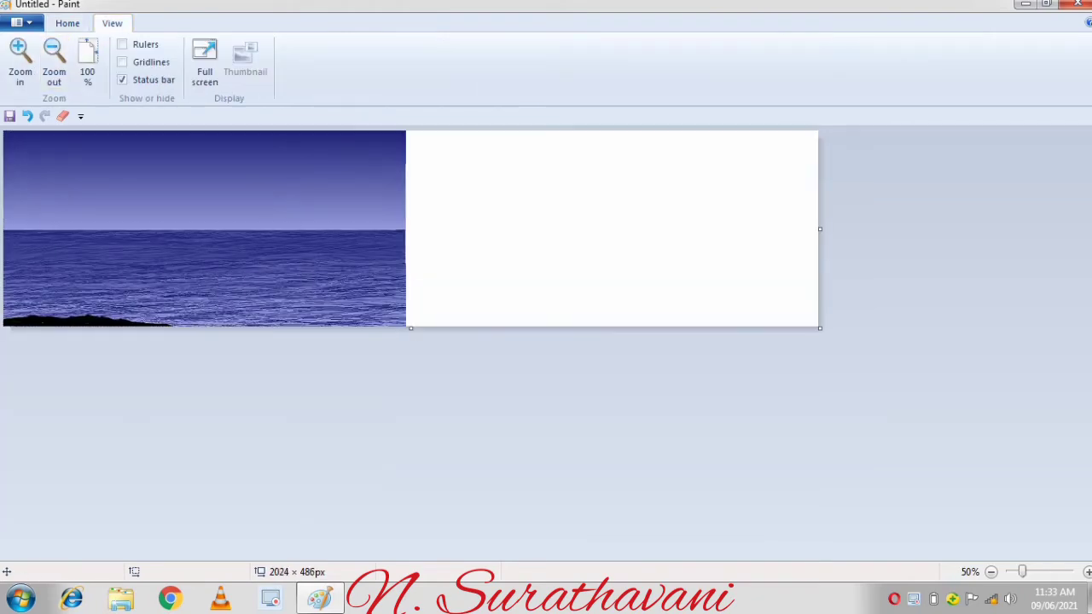
{"action": "left_click", "coordinate": [20, 62]}
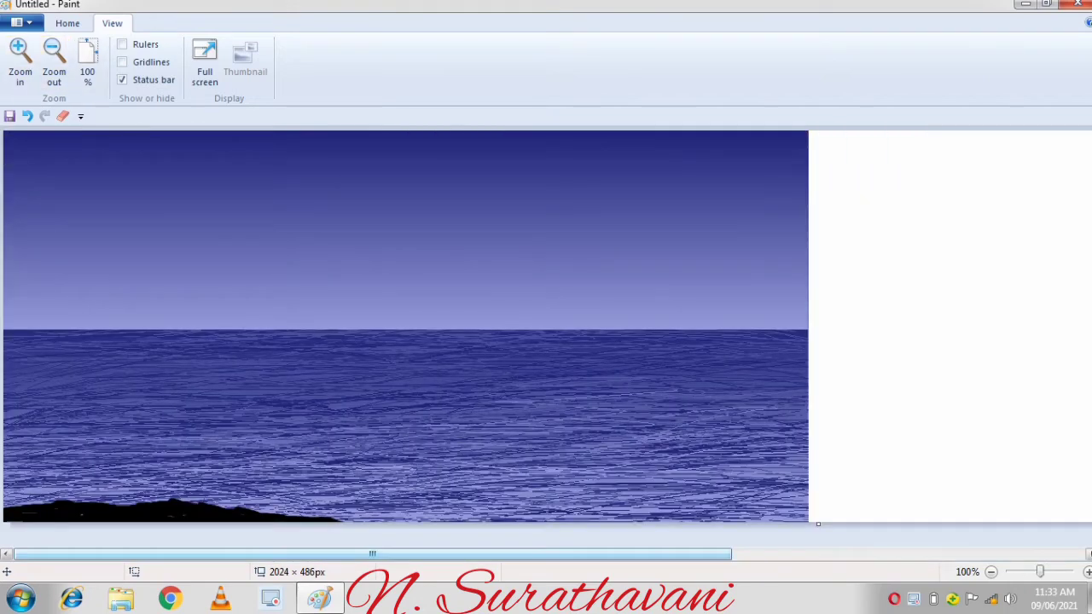
Draw two nearly parallel black curves forming a leaning palm trunk in the blank area.
{"action": "left_click_drag", "start_coordinate": [372, 555], "coordinate": [660, 553]}
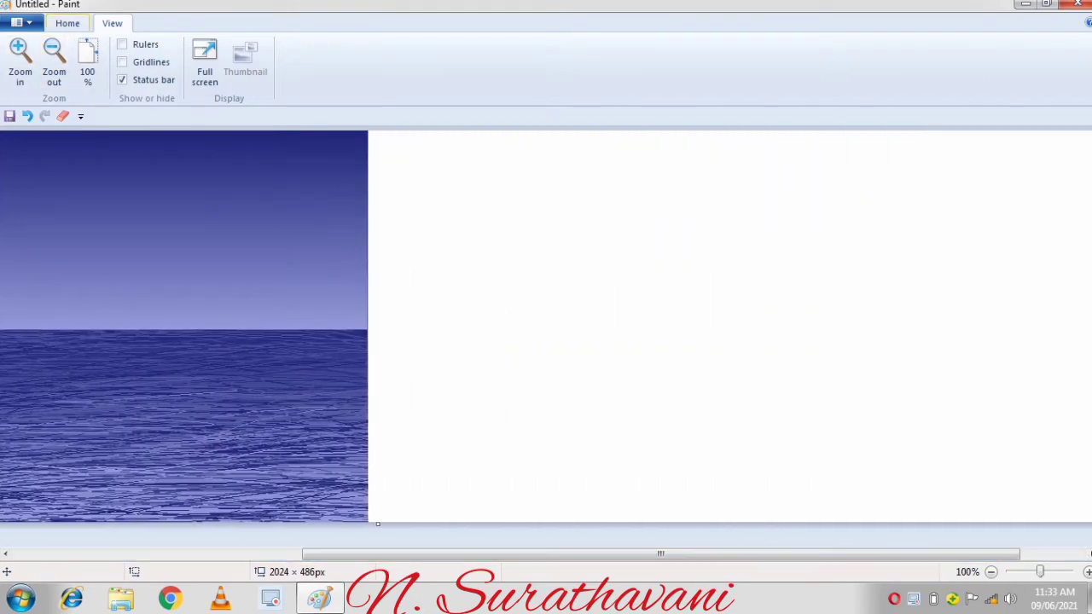
{"action": "left_click", "coordinate": [68, 23]}
{"action": "left_click", "coordinate": [323, 47]}
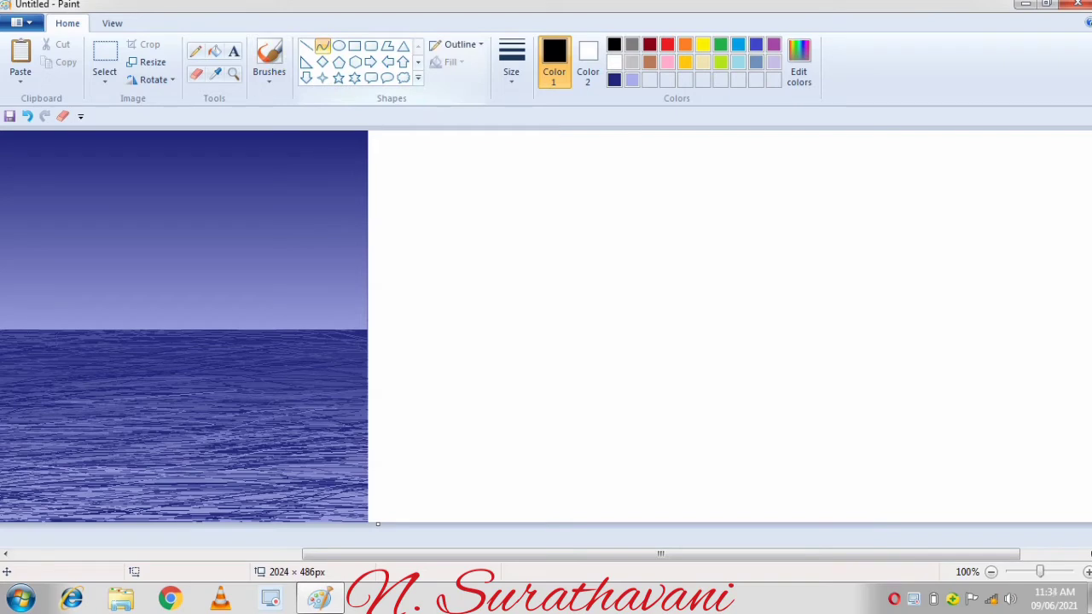
{"action": "left_click_drag", "start_coordinate": [636, 481], "coordinate": [743, 297]}
{"action": "left_click_drag", "start_coordinate": [682, 443], "coordinate": [706, 419]}
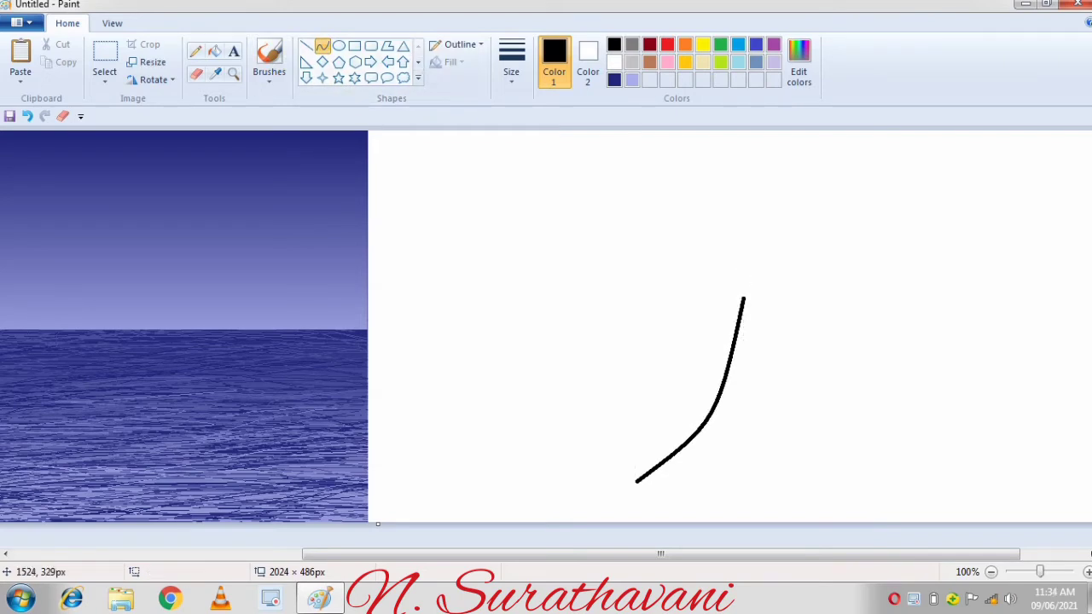
{"action": "mouse_move", "coordinate": [657, 488]}
{"action": "left_mouse_down"}
{"action": "mouse_move", "coordinate": [765, 307]}
{"action": "mouse_move", "coordinate": [749, 298]}
{"action": "left_mouse_up"}
{"action": "mouse_move", "coordinate": [770, 361]}
{"action": "left_mouse_down"}
{"action": "mouse_move", "coordinate": [761, 414]}
{"action": "mouse_move", "coordinate": [733, 422]}
{"action": "left_mouse_up"}
{"action": "left_click", "coordinate": [876, 309]}
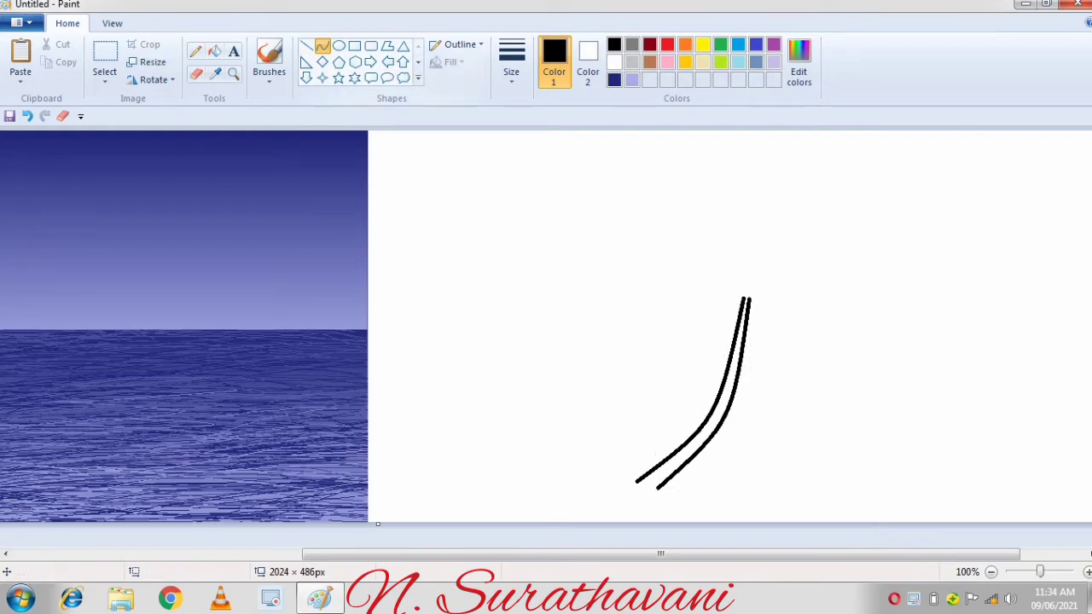
Draw curved frond spines from the trunk's tip: four on its right side and one drooping to the lower left.
{"action": "mouse_move", "coordinate": [744, 294]}
{"action": "left_mouse_down"}
{"action": "mouse_move", "coordinate": [666, 330]}
{"action": "mouse_move", "coordinate": [699, 298]}
{"action": "mouse_move", "coordinate": [769, 333]}
{"action": "mouse_move", "coordinate": [766, 374]}
{"action": "left_mouse_up"}
{"action": "left_click", "coordinate": [780, 246]}
{"action": "left_click_drag", "start_coordinate": [761, 334], "coordinate": [775, 333]}
{"action": "left_click", "coordinate": [833, 292]}
{"action": "left_click_drag", "start_coordinate": [750, 294], "coordinate": [831, 331]}
{"action": "mouse_move", "coordinate": [793, 313]}
{"action": "left_mouse_down"}
{"action": "mouse_move", "coordinate": [805, 298]}
{"action": "mouse_move", "coordinate": [750, 291]}
{"action": "mouse_move", "coordinate": [820, 285]}
{"action": "left_mouse_up"}
{"action": "left_click", "coordinate": [860, 232]}
{"action": "left_click_drag", "start_coordinate": [786, 287], "coordinate": [789, 253]}
{"action": "left_click", "coordinate": [818, 223]}
{"action": "mouse_move", "coordinate": [751, 289]}
{"action": "left_mouse_down"}
{"action": "mouse_move", "coordinate": [758, 261]}
{"action": "mouse_move", "coordinate": [803, 226]}
{"action": "left_mouse_up"}
{"action": "left_click_drag", "start_coordinate": [776, 256], "coordinate": [765, 248]}
{"action": "left_click", "coordinate": [870, 227]}
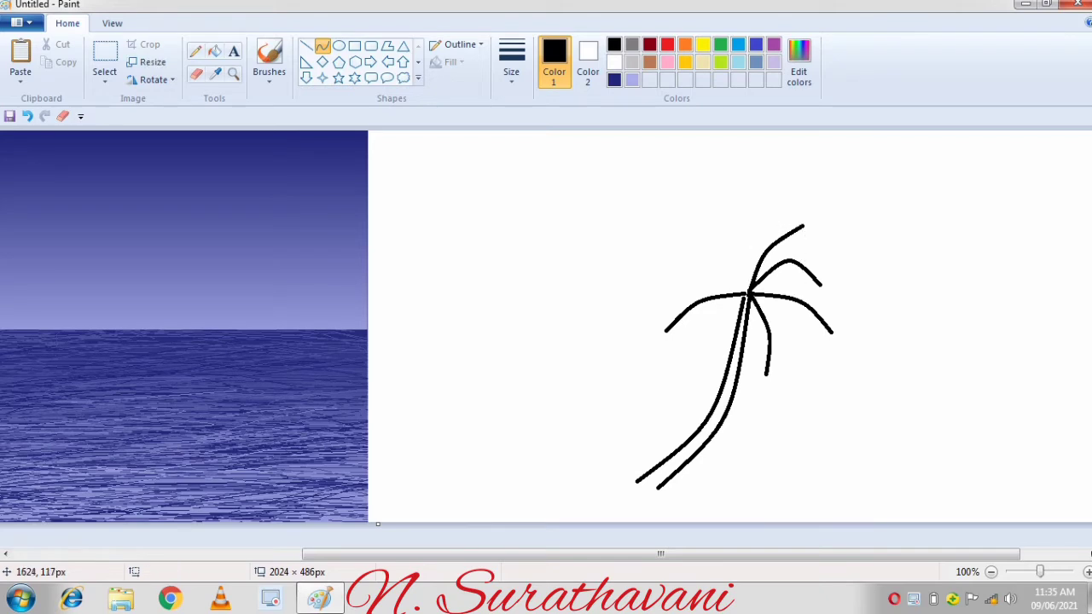
Draw the remaining curved frond spines: a short lower-left one, two on the upper left and one upright.
{"action": "left_click_drag", "start_coordinate": [746, 294], "coordinate": [719, 334]}
{"action": "mouse_move", "coordinate": [730, 317]}
{"action": "left_mouse_down"}
{"action": "mouse_move", "coordinate": [670, 270]}
{"action": "mouse_move", "coordinate": [707, 265]}
{"action": "mouse_move", "coordinate": [703, 216]}
{"action": "left_mouse_up"}
{"action": "left_click", "coordinate": [750, 290]}
{"action": "left_click", "coordinate": [759, 270]}
{"action": "left_click_drag", "start_coordinate": [728, 250], "coordinate": [736, 243]}
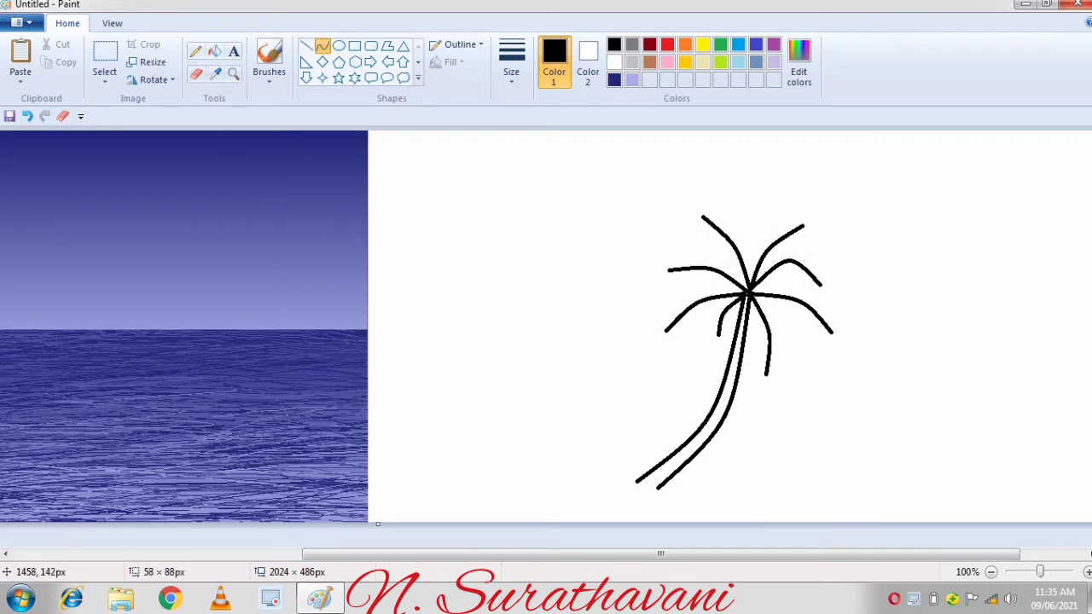
{"action": "left_click", "coordinate": [762, 273]}
{"action": "mouse_move", "coordinate": [750, 290]}
{"action": "left_mouse_down"}
{"action": "mouse_move", "coordinate": [748, 207]}
{"action": "mouse_move", "coordinate": [756, 233]}
{"action": "left_mouse_up"}
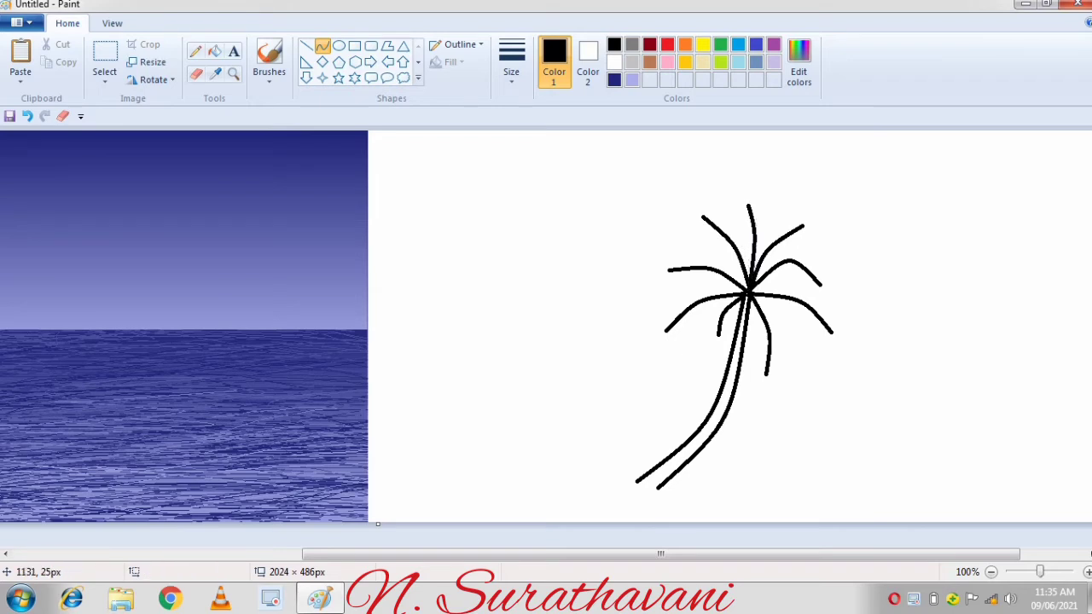
Pencil jagged leaf edges along all the palm fronds and close the base of the trunk.
{"action": "left_click", "coordinate": [196, 51]}
{"action": "left_click", "coordinate": [511, 60]}
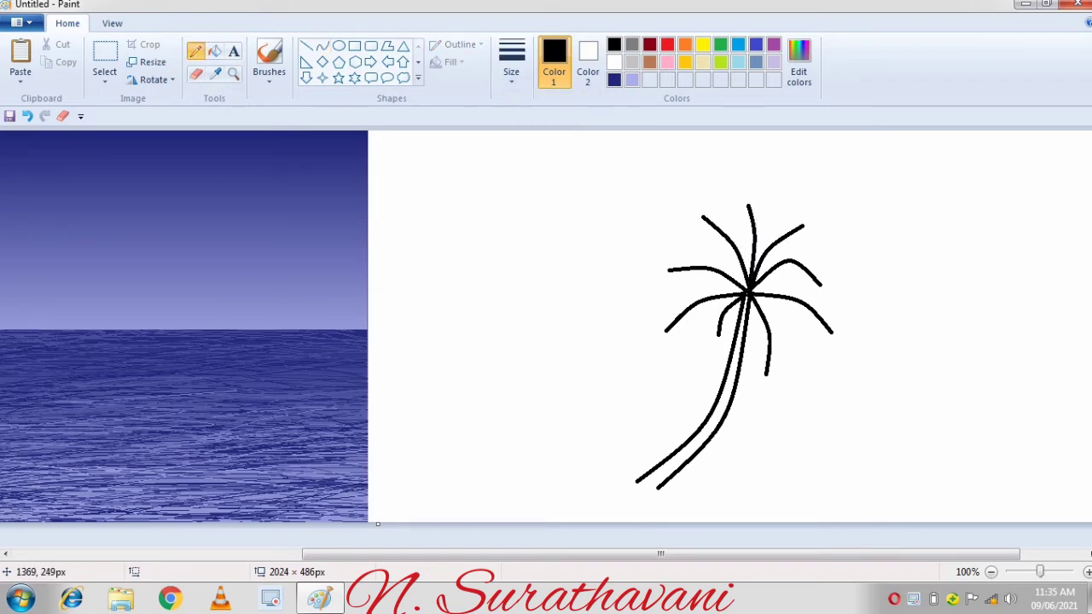
{"action": "mouse_move", "coordinate": [662, 334]}
{"action": "left_mouse_down"}
{"action": "mouse_move", "coordinate": [675, 313]}
{"action": "mouse_move", "coordinate": [698, 311]}
{"action": "left_mouse_up"}
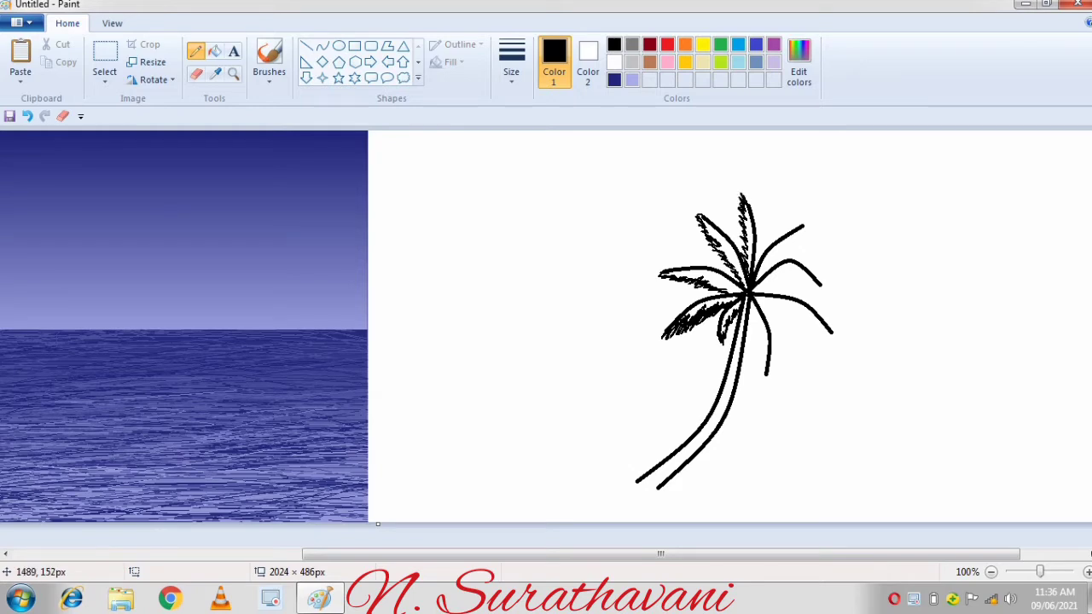
{"action": "left_click_drag", "start_coordinate": [807, 232], "coordinate": [787, 245]}
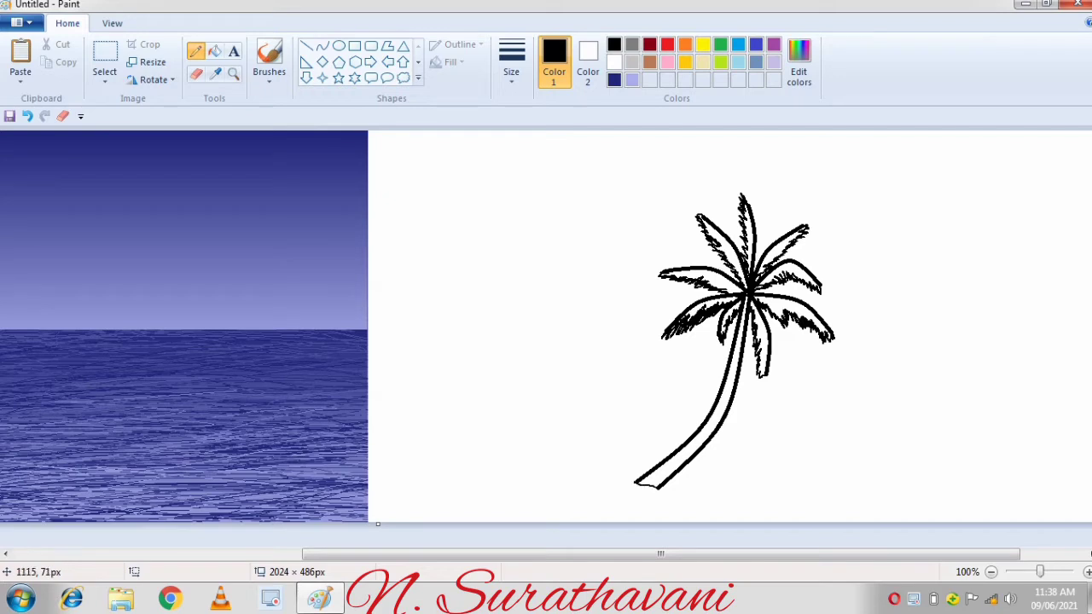
Fill all the palm fronds and the trunk with black.
{"action": "left_click", "coordinate": [215, 51]}
{"action": "left_click", "coordinate": [722, 239]}
{"action": "left_click", "coordinate": [707, 275]}
{"action": "left_click", "coordinate": [709, 304]}
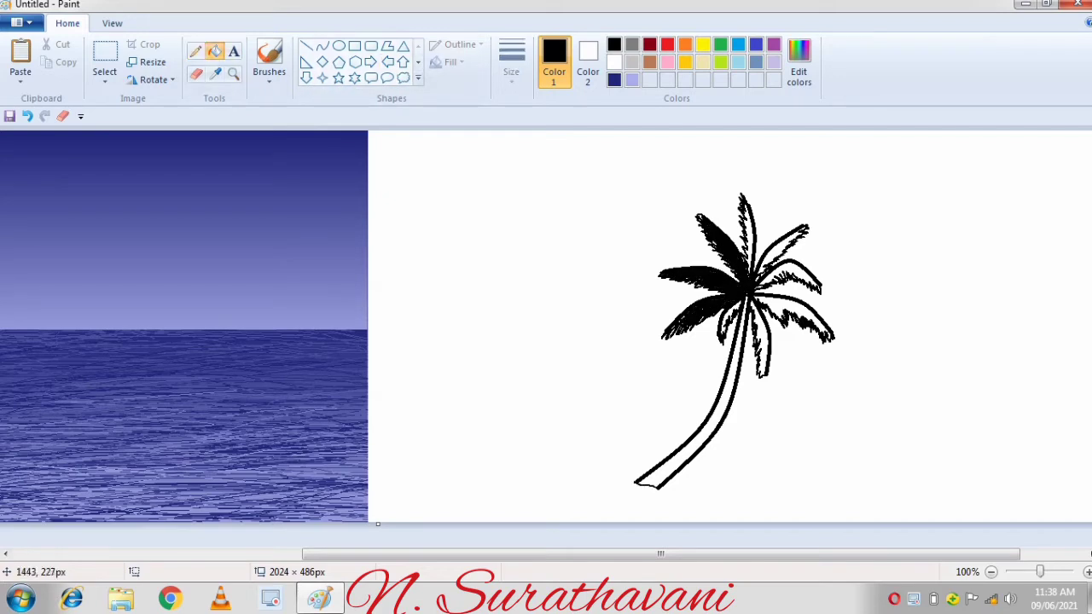
{"action": "left_click", "coordinate": [729, 322]}
{"action": "left_click", "coordinate": [760, 344]}
{"action": "left_click", "coordinate": [797, 317]}
{"action": "left_click", "coordinate": [789, 278]}
{"action": "left_click", "coordinate": [781, 252]}
{"action": "left_click", "coordinate": [749, 234]}
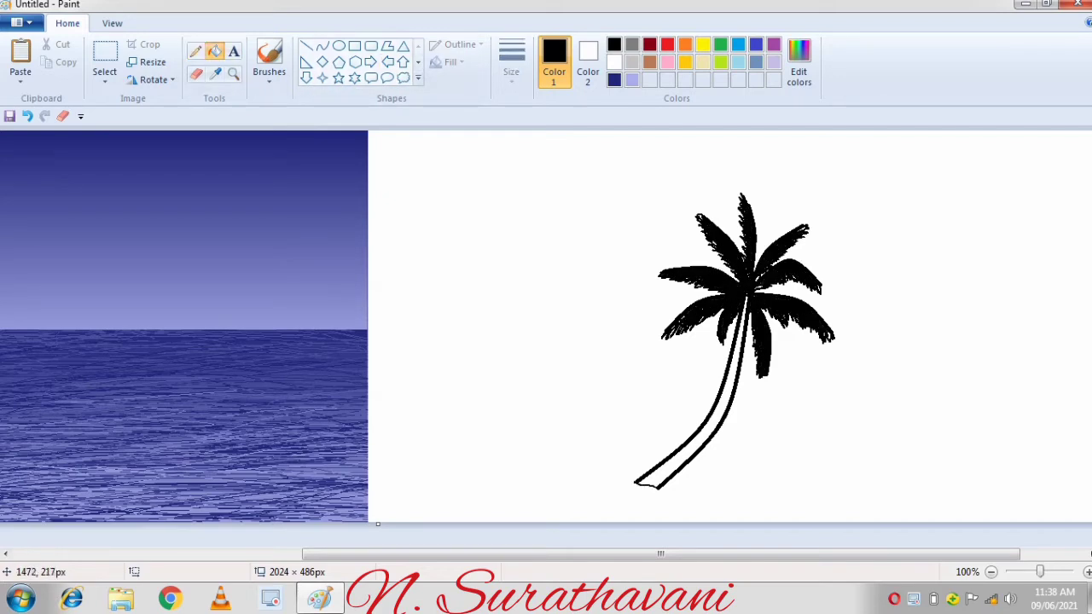
{"action": "left_click", "coordinate": [729, 387]}
Select the palm tree, copy and paste it, and make the pasted selection's background transparent.
{"action": "left_click", "coordinate": [105, 58]}
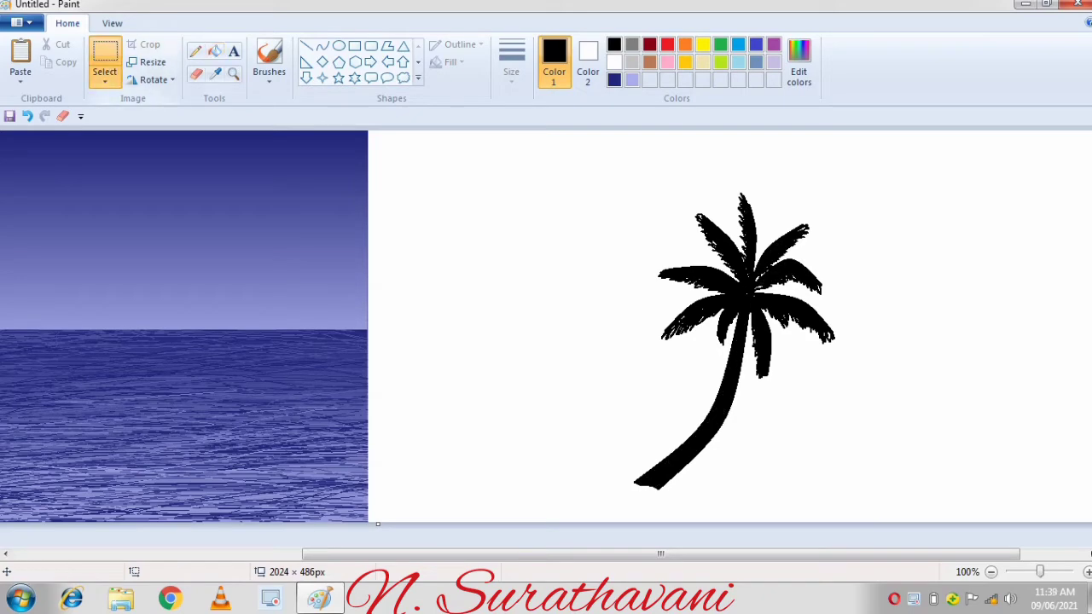
{"action": "left_click_drag", "start_coordinate": [479, 149], "coordinate": [895, 522]}
{"action": "left_click", "coordinate": [60, 62]}
{"action": "left_click", "coordinate": [20, 53]}
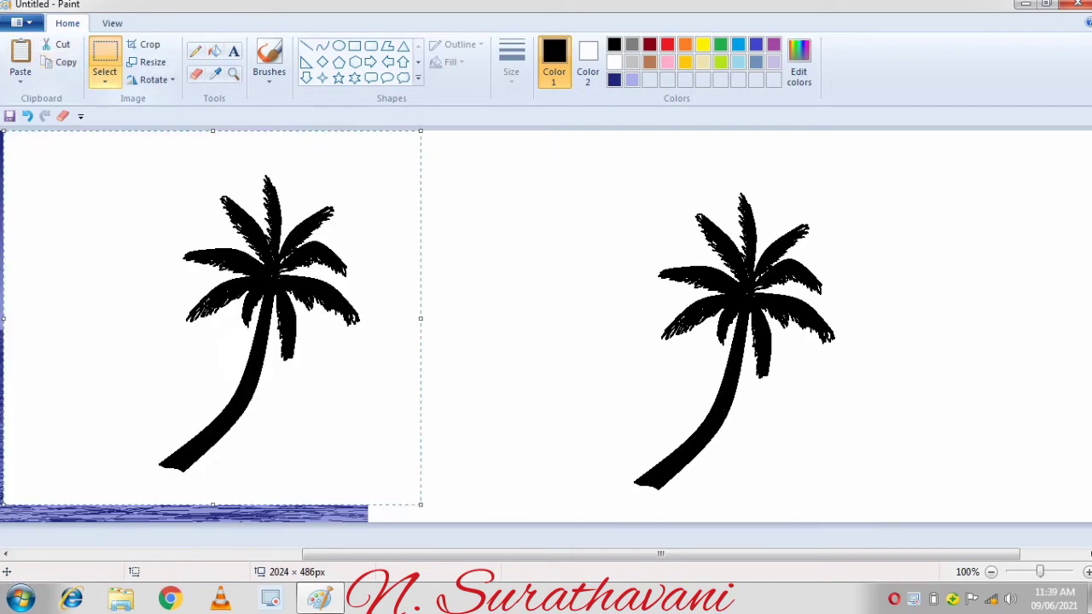
{"action": "left_click", "coordinate": [105, 76]}
{"action": "left_click", "coordinate": [160, 226]}
Move the palm copy onto the black land and stretch its selection to 518 × 559 px.
{"action": "left_click_drag", "start_coordinate": [660, 555], "coordinate": [373, 554]}
{"action": "left_click_drag", "start_coordinate": [688, 383], "coordinate": [158, 423]}
{"action": "left_click_drag", "start_coordinate": [123, 172], "coordinate": [123, 127]}
{"action": "left_click_drag", "start_coordinate": [145, 247], "coordinate": [145, 306]}
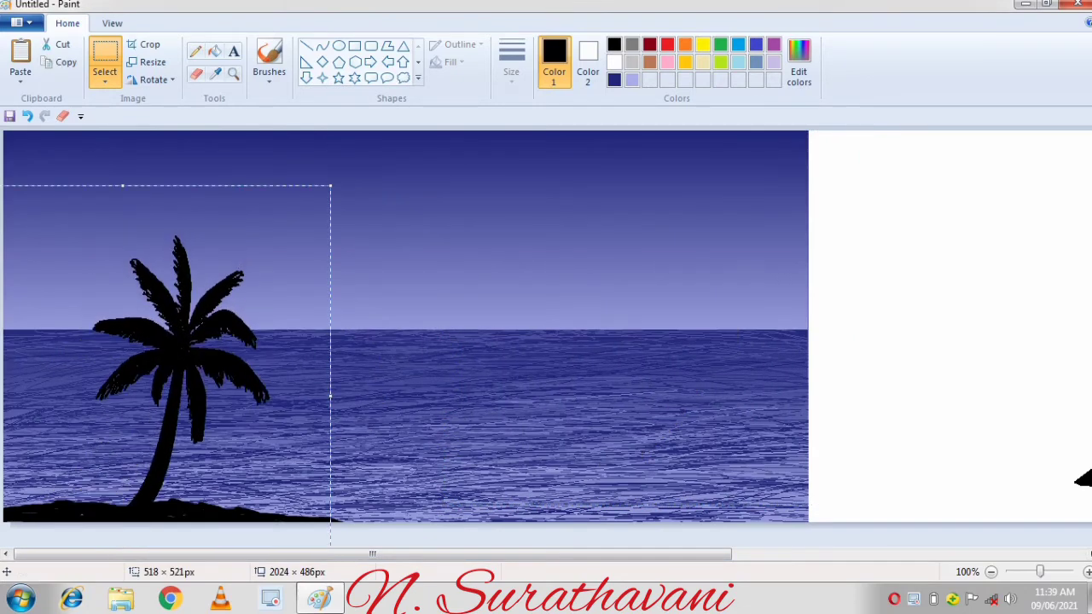
{"action": "left_click_drag", "start_coordinate": [123, 185], "coordinate": [123, 155]}
{"action": "left_click_drag", "start_coordinate": [154, 304], "coordinate": [240, 247]}
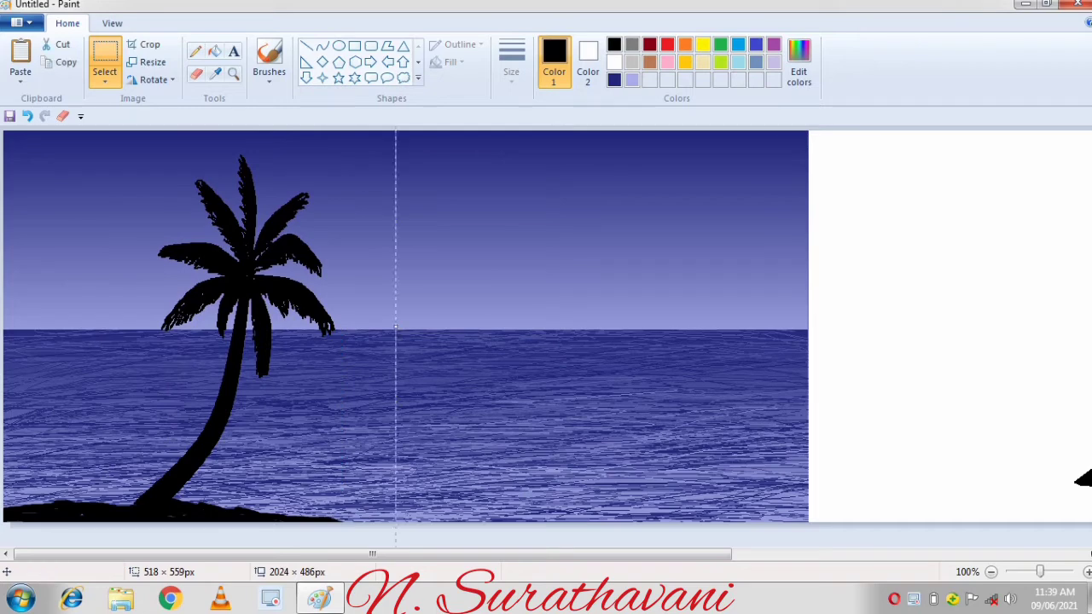
Paste another copy of the palm tree and flip it horizontally.
{"action": "left_click", "coordinate": [20, 53]}
{"action": "left_click", "coordinate": [154, 80]}
{"action": "left_click", "coordinate": [181, 171]}
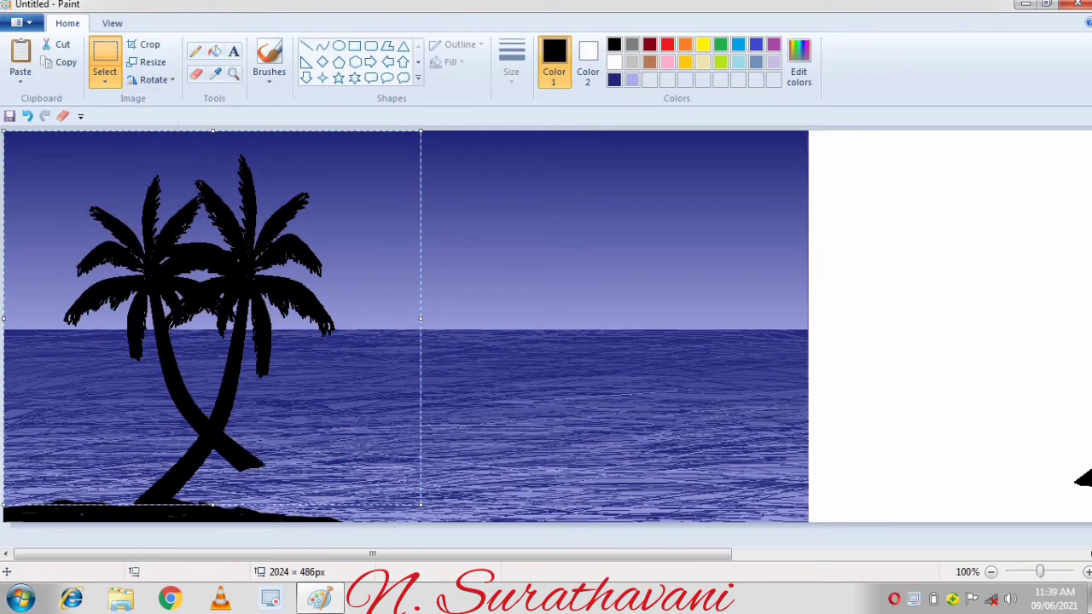
Shrink the mirrored palm and place it on the black land beside the base of the first palm.
{"action": "left_click_drag", "start_coordinate": [328, 279], "coordinate": [284, 290]}
{"action": "left_click_drag", "start_coordinate": [253, 455], "coordinate": [224, 519]}
{"action": "left_click", "coordinate": [315, 369]}
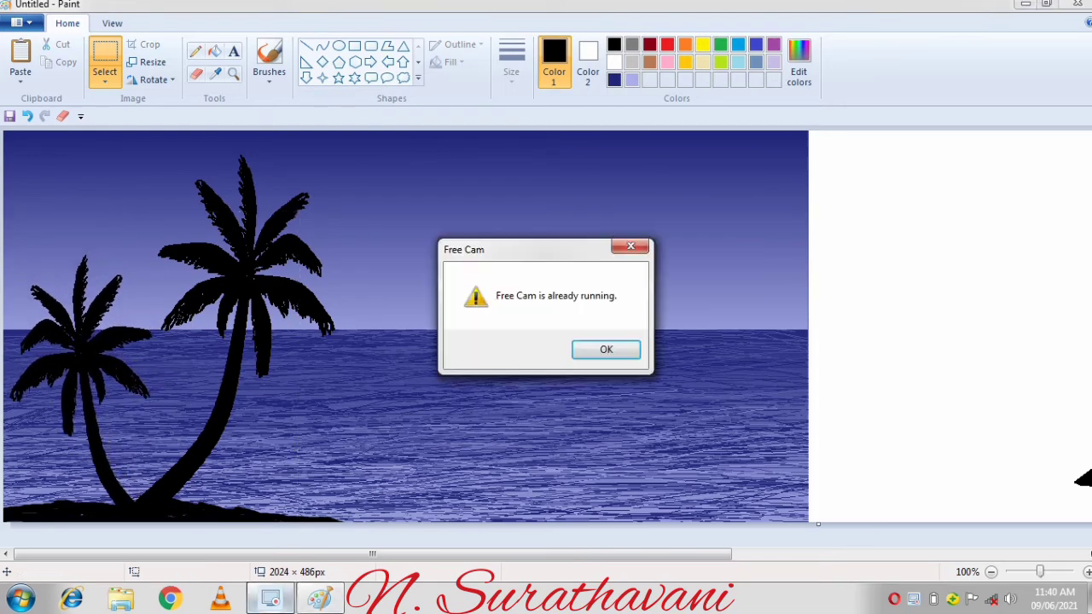
{"action": "key", "text": "Return"}
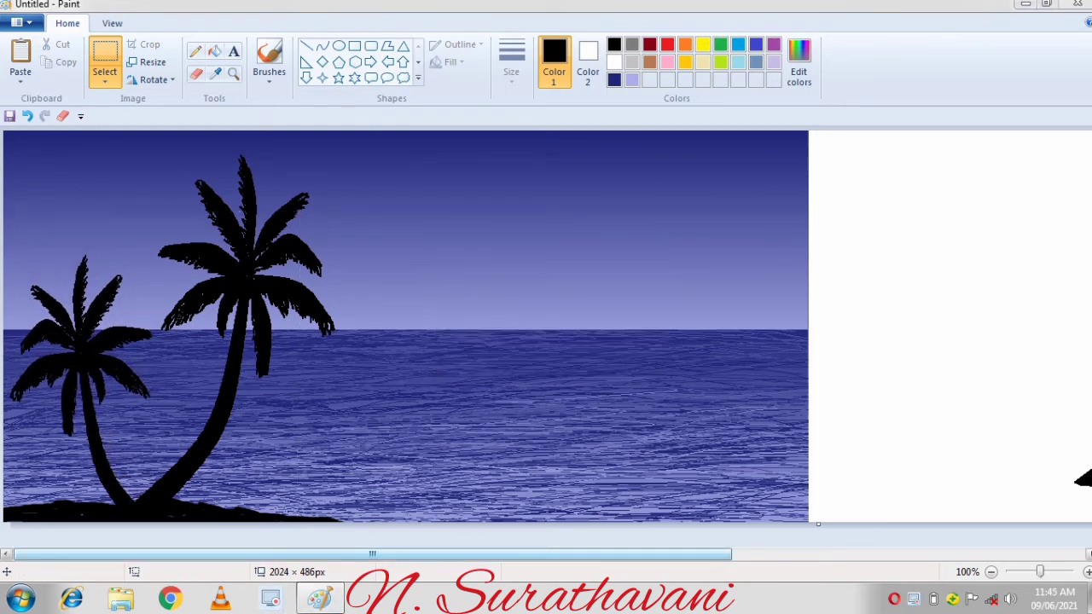
Draw two overlapping black circles on the blank white area and fill the outer crescent between them with black.
{"action": "left_click", "coordinate": [339, 45]}
{"action": "left_click_drag", "start_coordinate": [864, 148], "coordinate": [1018, 299]}
{"action": "left_click", "coordinate": [957, 312]}
{"action": "mouse_move", "coordinate": [927, 137]}
{"action": "left_mouse_down"}
{"action": "mouse_move", "coordinate": [1072, 270]}
{"action": "mouse_move", "coordinate": [1024, 252]}
{"action": "left_mouse_up"}
{"action": "left_click", "coordinate": [215, 52]}
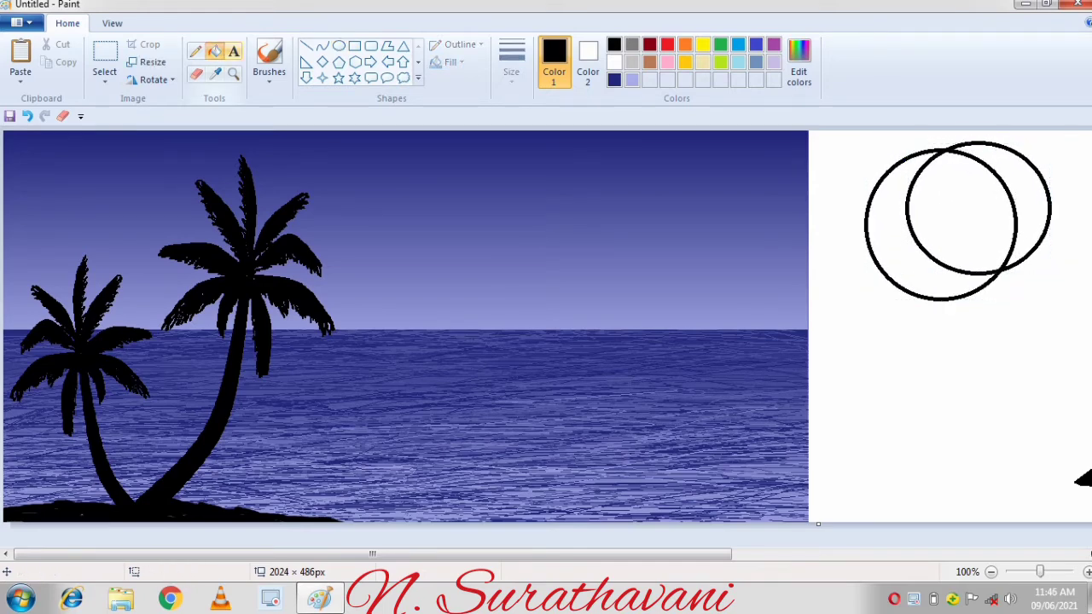
{"action": "left_click", "coordinate": [887, 224]}
Erase the leftover circle outlines around the black crescent.
{"action": "left_click", "coordinate": [195, 73]}
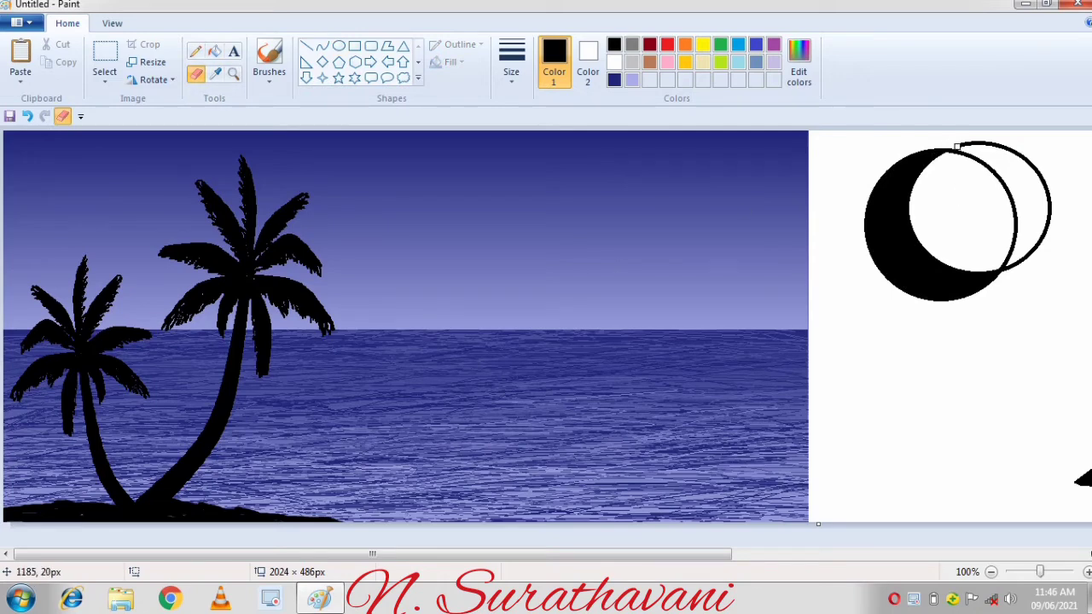
{"action": "mouse_move", "coordinate": [985, 163]}
{"action": "left_mouse_down"}
{"action": "mouse_move", "coordinate": [1009, 200]}
{"action": "mouse_move", "coordinate": [1012, 249]}
{"action": "left_mouse_up"}
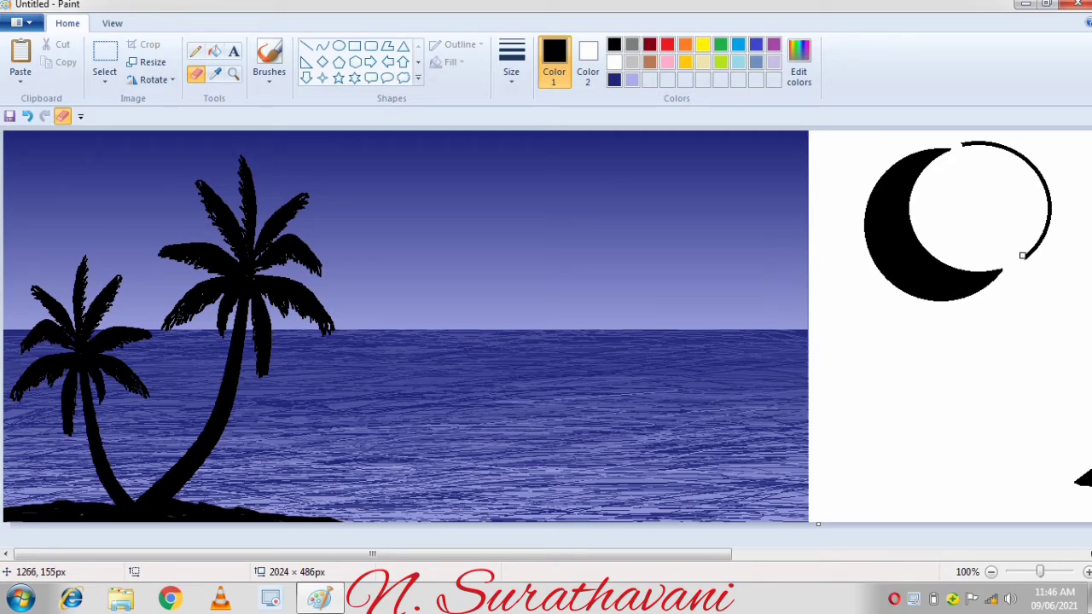
{"action": "left_click_drag", "start_coordinate": [1040, 234], "coordinate": [1043, 233]}
{"action": "mouse_move", "coordinate": [1043, 234]}
{"action": "left_mouse_down"}
{"action": "mouse_move", "coordinate": [1046, 184]}
{"action": "mouse_move", "coordinate": [1011, 152]}
{"action": "mouse_move", "coordinate": [978, 143]}
{"action": "left_mouse_up"}
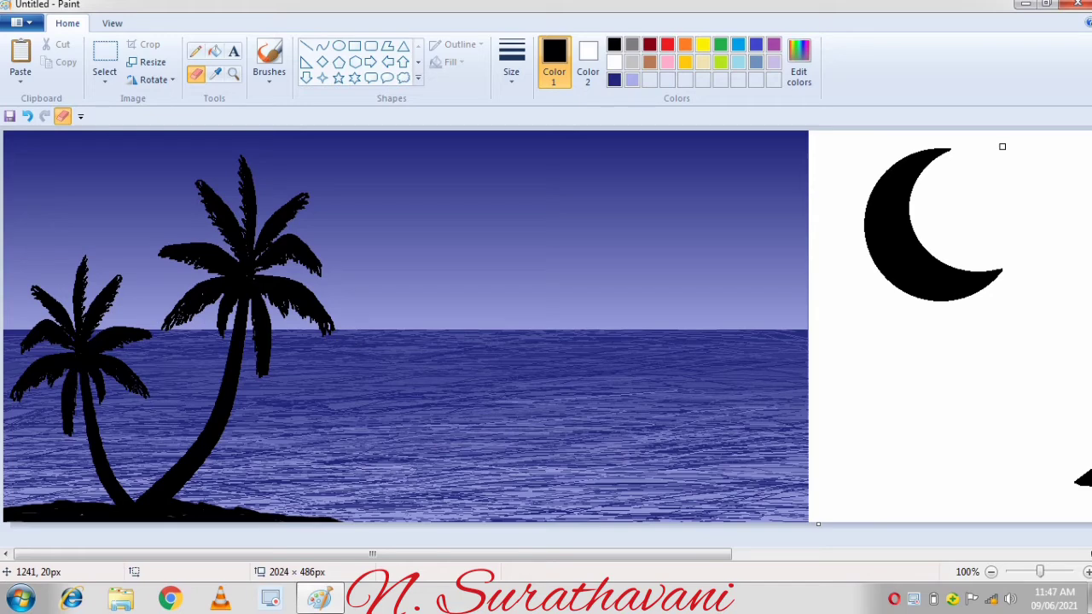
Try the black crescent in the sky beside the palms and return it to the white area.
{"action": "left_click", "coordinate": [105, 55]}
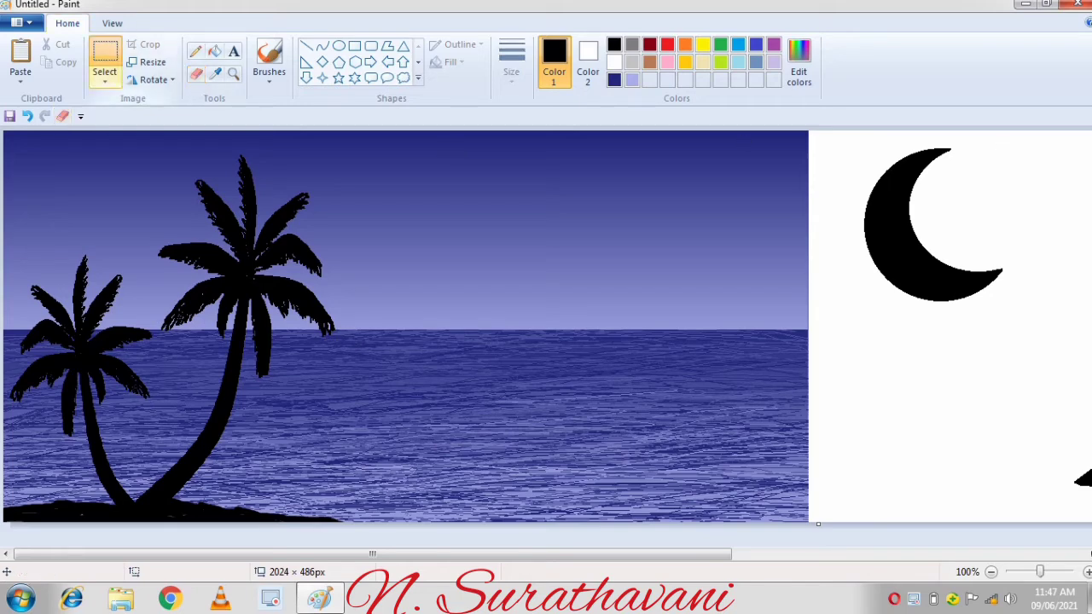
{"action": "left_click_drag", "start_coordinate": [832, 134], "coordinate": [1044, 310]}
{"action": "left_click_drag", "start_coordinate": [938, 221], "coordinate": [463, 245]}
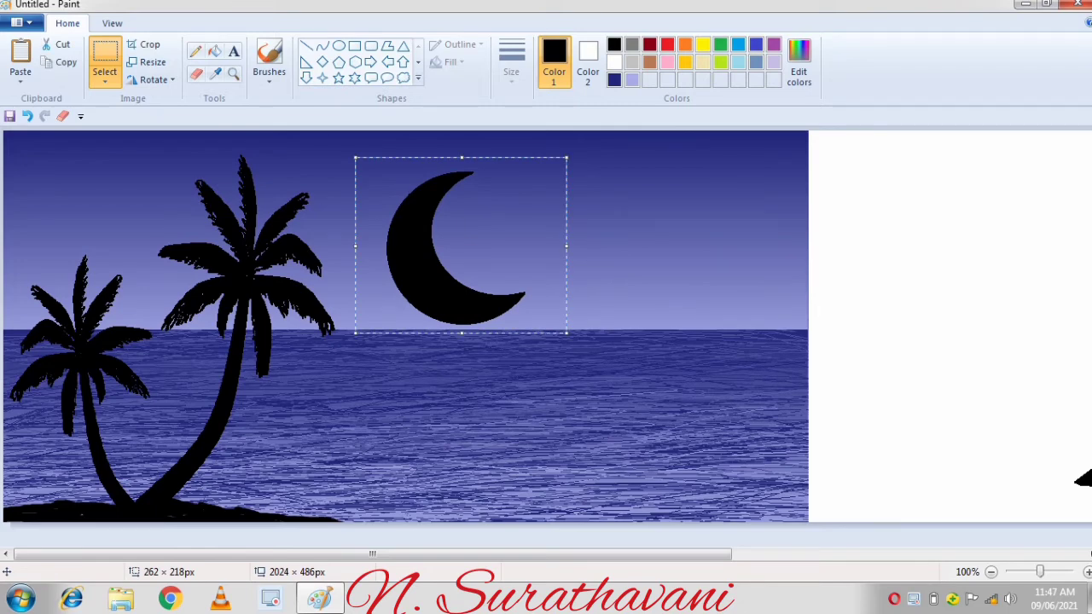
{"action": "left_click_drag", "start_coordinate": [511, 278], "coordinate": [982, 285]}
{"action": "left_click", "coordinate": [756, 211]}
Sample the sky's dark blue and draw a circle in it around the crescent, fitted to its outer edge.
{"action": "left_click", "coordinate": [339, 46]}
{"action": "left_click", "coordinate": [215, 74]}
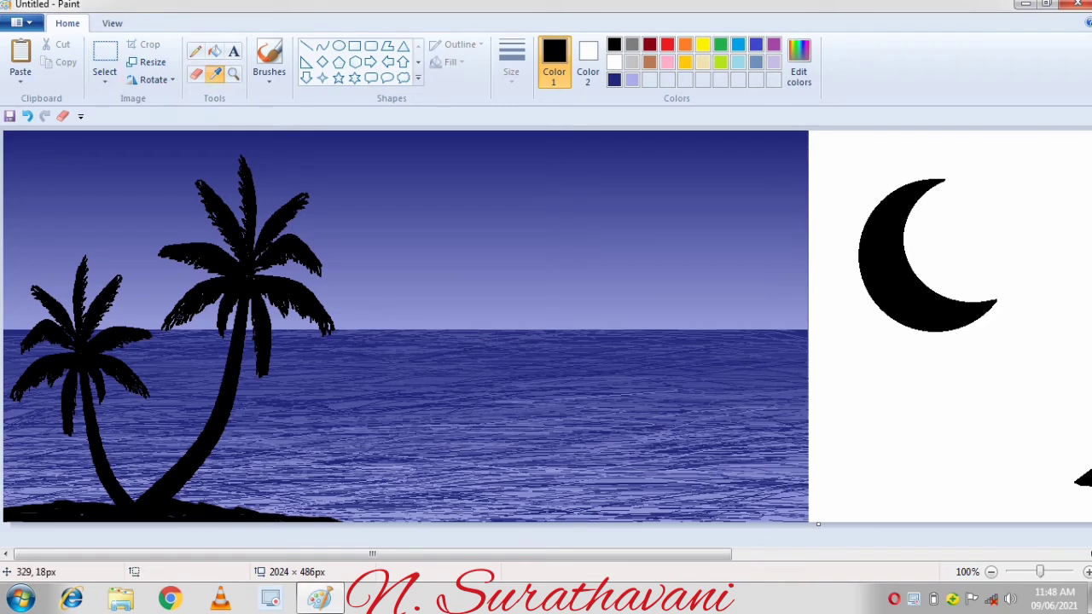
{"action": "left_click", "coordinate": [113, 146]}
{"action": "left_click", "coordinate": [339, 46]}
{"action": "left_click_drag", "start_coordinate": [852, 167], "coordinate": [1015, 332]}
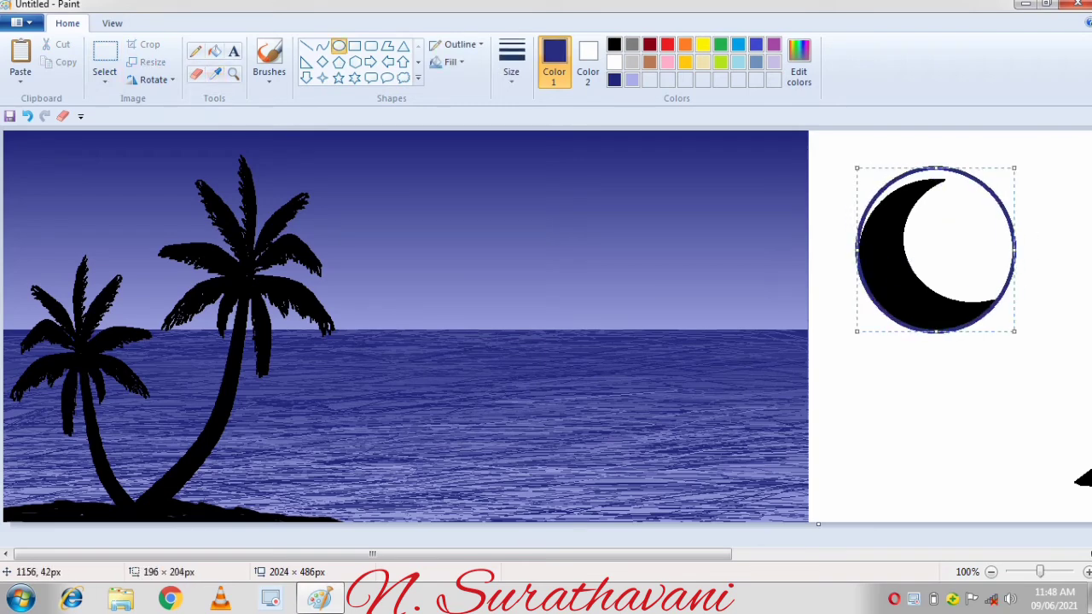
{"action": "left_click_drag", "start_coordinate": [852, 167], "coordinate": [856, 178]}
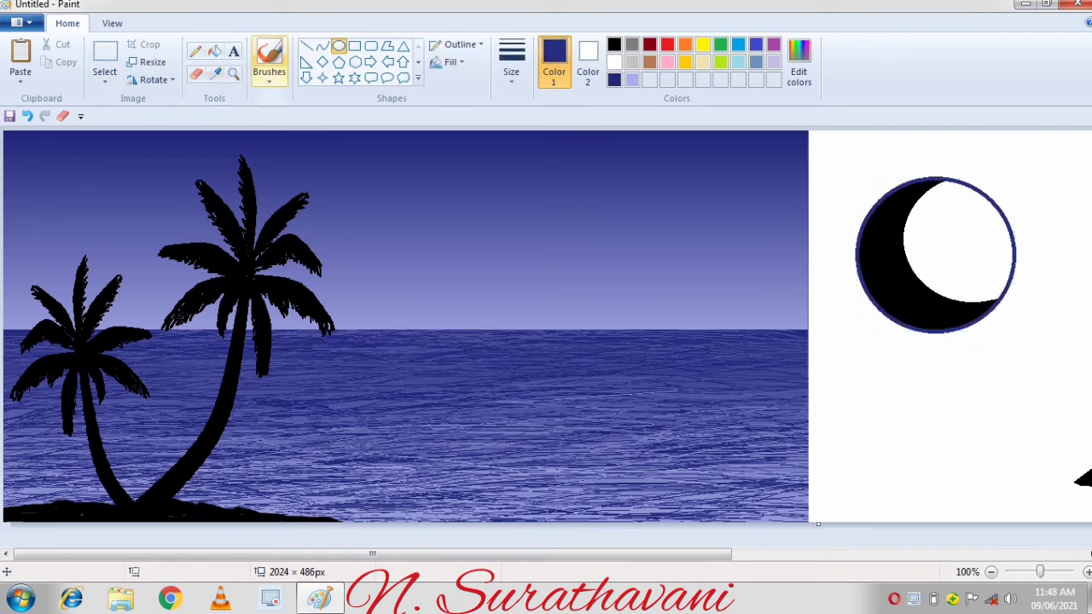
Fill the circle outline along the crescent with black and the rest of the disc with dark blue.
{"action": "left_click", "coordinate": [195, 51]}
{"action": "left_click", "coordinate": [614, 45]}
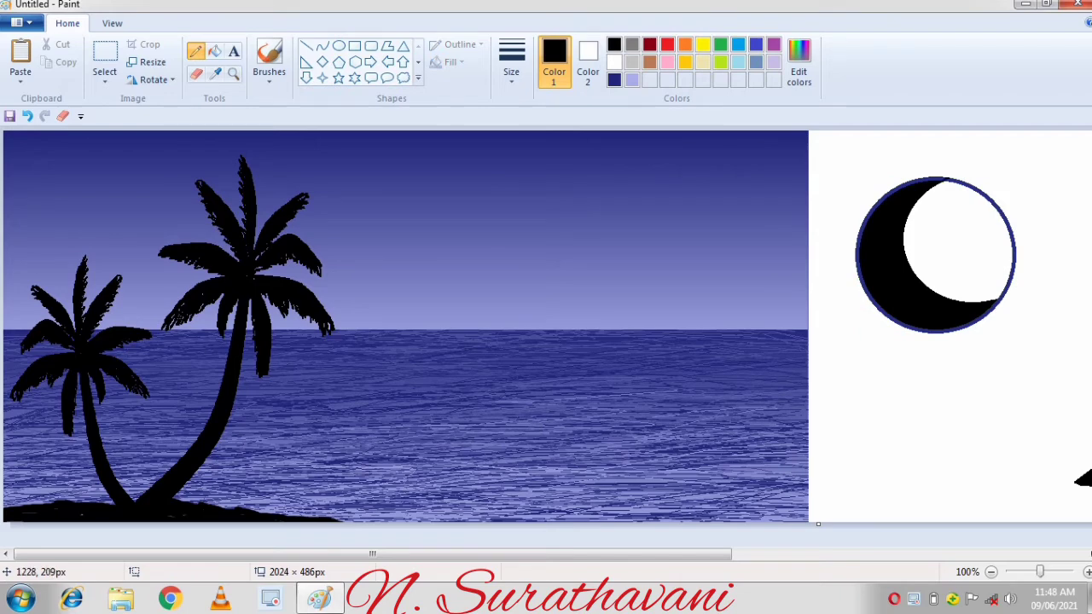
{"action": "left_click", "coordinate": [214, 51]}
{"action": "left_click", "coordinate": [860, 255]}
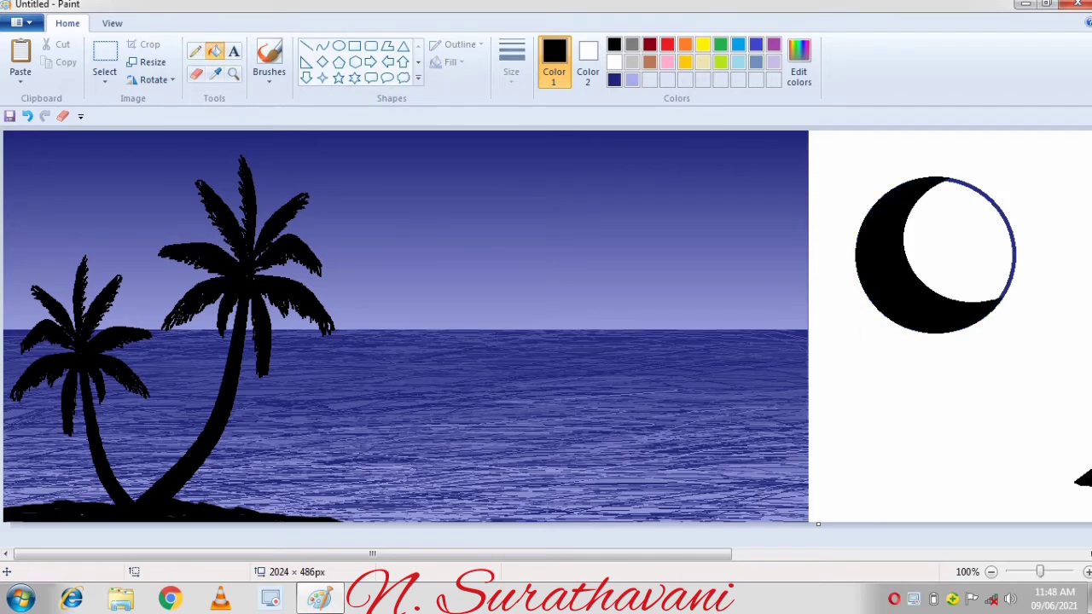
{"action": "left_click", "coordinate": [614, 79]}
{"action": "left_click", "coordinate": [973, 224]}
Select the finished moon disc and move it into the sky to the right of the large palm.
{"action": "left_click", "coordinate": [104, 60]}
{"action": "left_click_drag", "start_coordinate": [828, 136], "coordinate": [1052, 353]}
{"action": "left_click_drag", "start_coordinate": [914, 248], "coordinate": [438, 243]}
Fill the crescent with white and the rest of the moon with the blue sampled from the adjacent sky.
{"action": "left_click", "coordinate": [214, 52]}
{"action": "left_click", "coordinate": [614, 61]}
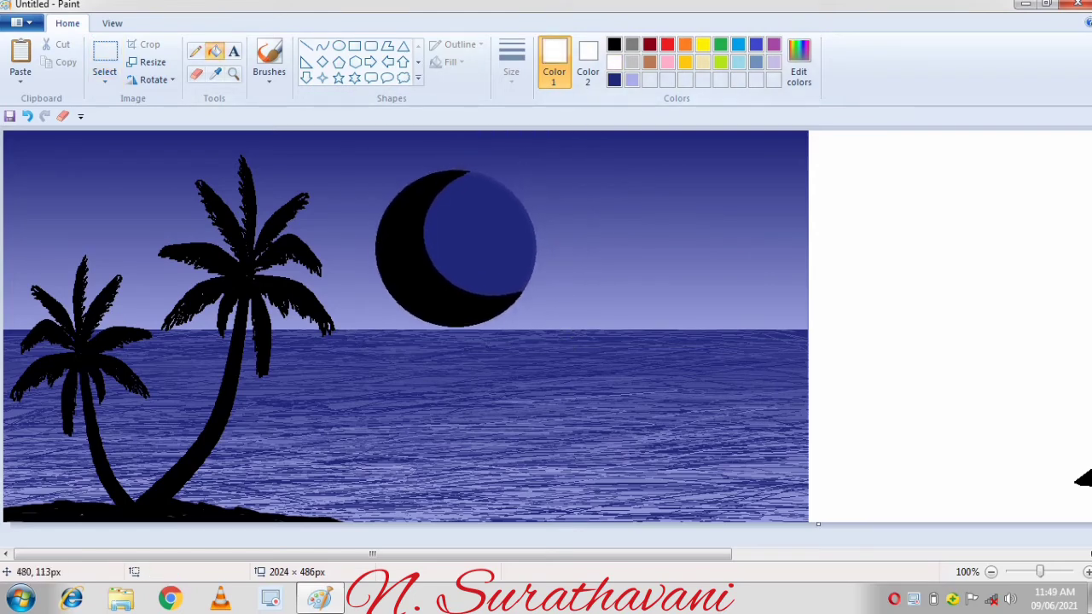
{"action": "left_click", "coordinate": [394, 248]}
{"action": "left_click", "coordinate": [372, 247]}
{"action": "left_click", "coordinate": [444, 235]}
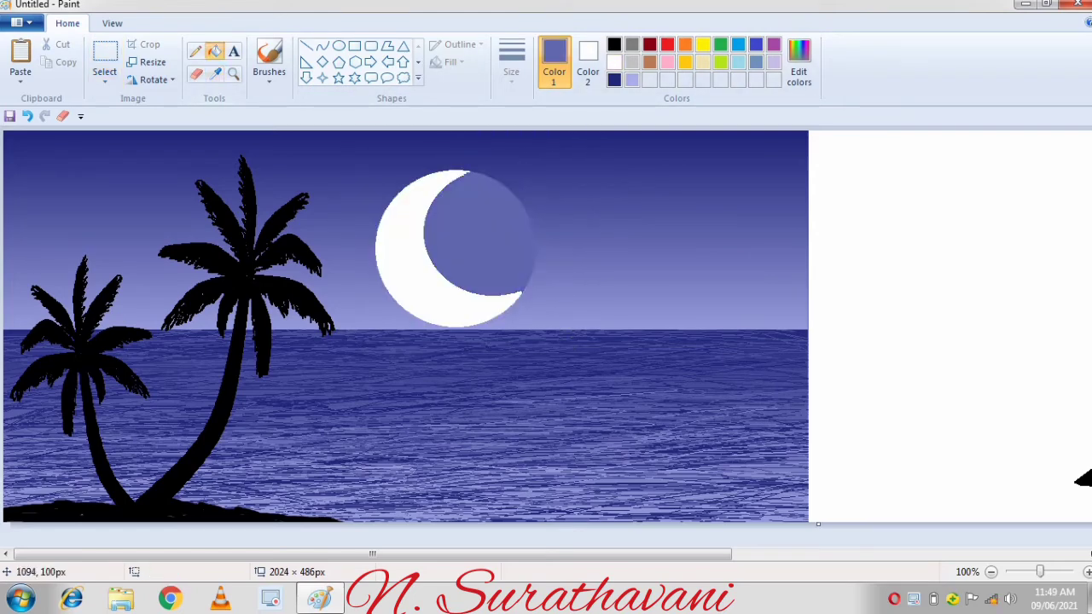
Speckle white along the crescent's inner edge with a brush, undoing the stray strokes.
{"action": "left_click", "coordinate": [268, 75]}
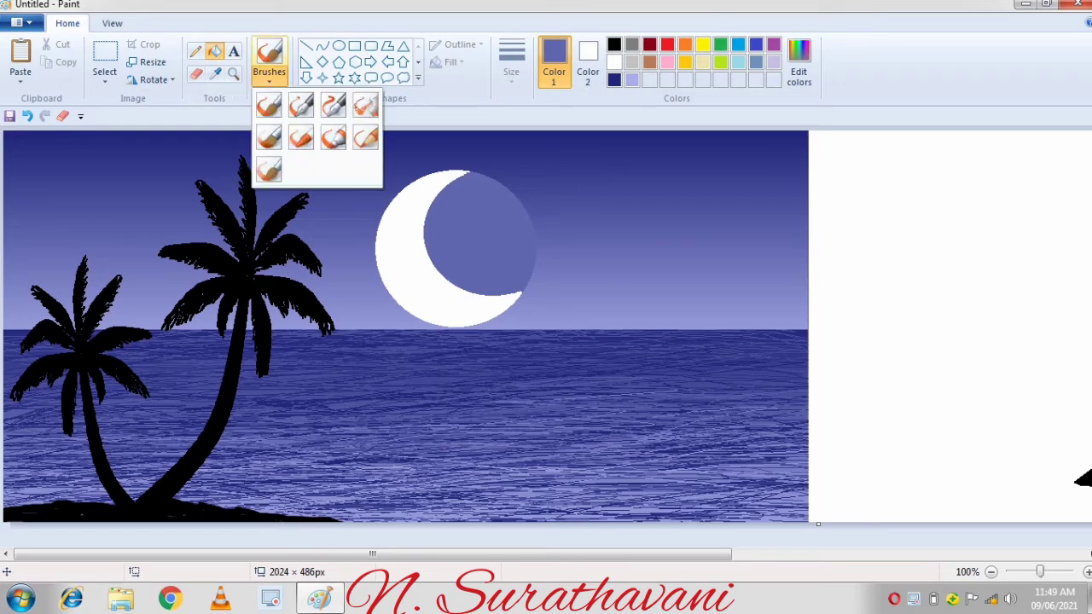
{"action": "left_click", "coordinate": [268, 104]}
{"action": "left_click", "coordinate": [614, 62]}
{"action": "mouse_move", "coordinate": [464, 178]}
{"action": "left_mouse_down"}
{"action": "mouse_move", "coordinate": [433, 242]}
{"action": "mouse_move", "coordinate": [481, 291]}
{"action": "mouse_move", "coordinate": [513, 290]}
{"action": "mouse_move", "coordinate": [448, 184]}
{"action": "mouse_move", "coordinate": [444, 277]}
{"action": "mouse_move", "coordinate": [512, 290]}
{"action": "mouse_move", "coordinate": [495, 221]}
{"action": "mouse_move", "coordinate": [529, 215]}
{"action": "mouse_move", "coordinate": [511, 283]}
{"action": "mouse_move", "coordinate": [522, 243]}
{"action": "mouse_move", "coordinate": [555, 260]}
{"action": "mouse_move", "coordinate": [523, 214]}
{"action": "mouse_move", "coordinate": [481, 186]}
{"action": "mouse_move", "coordinate": [437, 269]}
{"action": "mouse_move", "coordinate": [491, 290]}
{"action": "mouse_move", "coordinate": [513, 247]}
{"action": "mouse_move", "coordinate": [461, 237]}
{"action": "mouse_move", "coordinate": [490, 298]}
{"action": "left_mouse_up"}
{"action": "key", "text": "ctrl+z"}
{"action": "key", "text": "ctrl+z"}
{"action": "key", "text": "ctrl+z"}
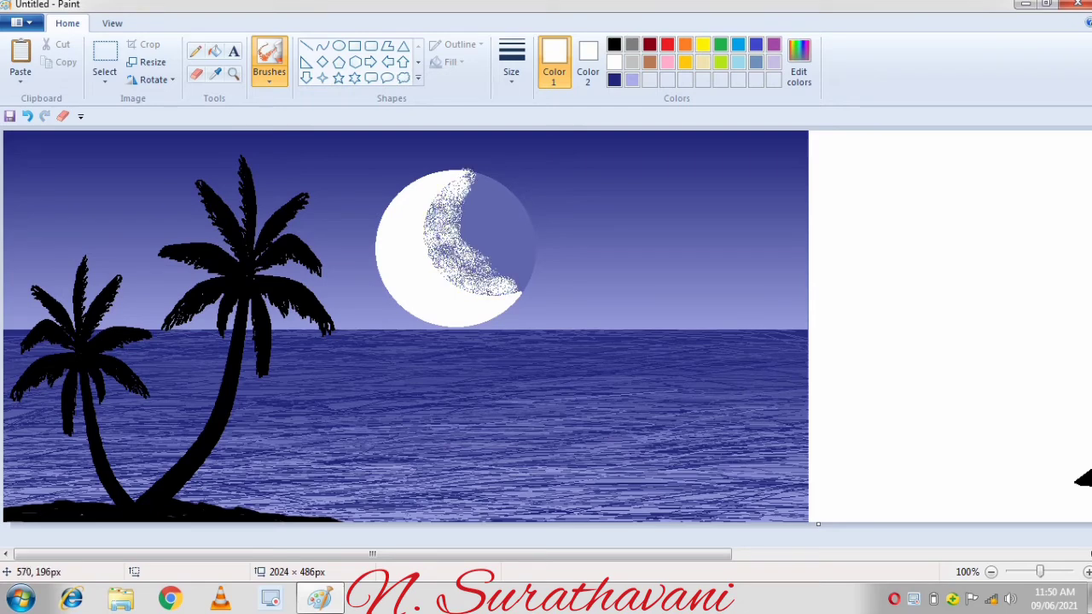
{"action": "left_click", "coordinate": [215, 74]}
{"action": "left_click", "coordinate": [511, 321]}
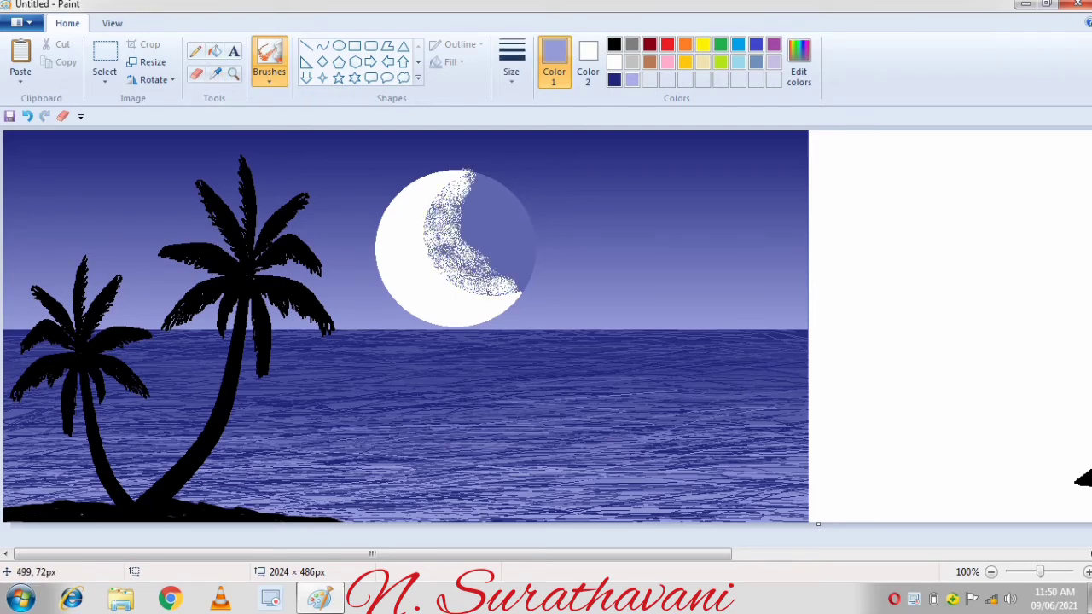
{"action": "key", "text": "ctrl+z"}
{"action": "mouse_move", "coordinate": [426, 189]}
{"action": "left_mouse_down"}
{"action": "mouse_move", "coordinate": [425, 242]}
{"action": "mouse_move", "coordinate": [469, 199]}
{"action": "left_mouse_up"}
Sample the blue of the moon's shaded part and speckle it over the crescent's inner edge.
{"action": "left_click", "coordinate": [214, 74]}
{"action": "left_click", "coordinate": [490, 234]}
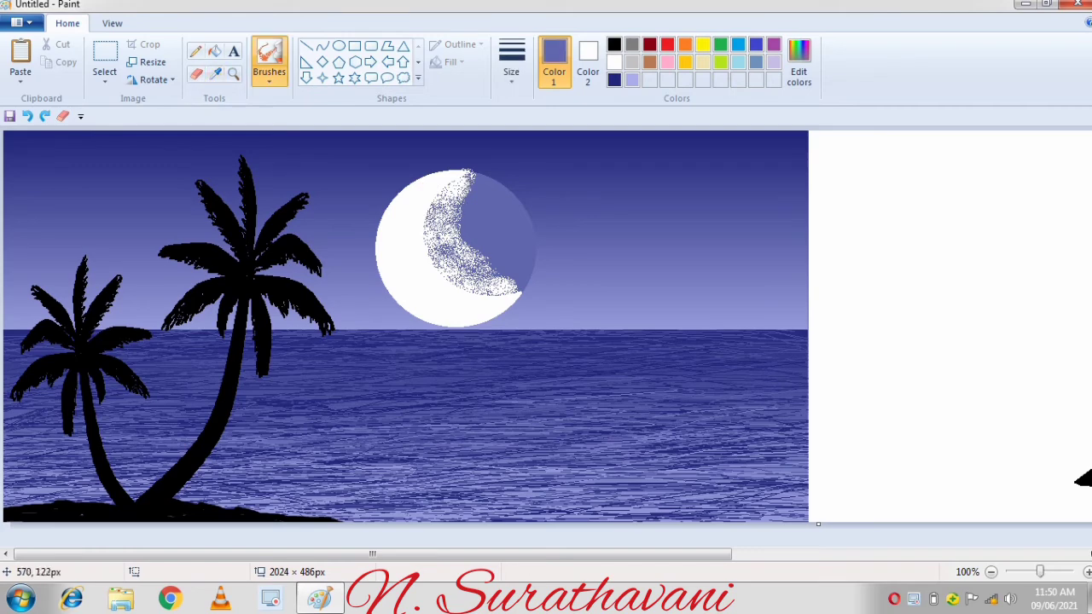
{"action": "mouse_move", "coordinate": [491, 235]}
{"action": "left_mouse_down"}
{"action": "mouse_move", "coordinate": [533, 284]}
{"action": "mouse_move", "coordinate": [472, 215]}
{"action": "mouse_move", "coordinate": [511, 280]}
{"action": "mouse_move", "coordinate": [485, 188]}
{"action": "mouse_move", "coordinate": [495, 297]}
{"action": "mouse_move", "coordinate": [438, 199]}
{"action": "mouse_move", "coordinate": [493, 292]}
{"action": "mouse_move", "coordinate": [430, 258]}
{"action": "mouse_move", "coordinate": [435, 194]}
{"action": "mouse_move", "coordinate": [461, 273]}
{"action": "mouse_move", "coordinate": [519, 267]}
{"action": "left_mouse_up"}
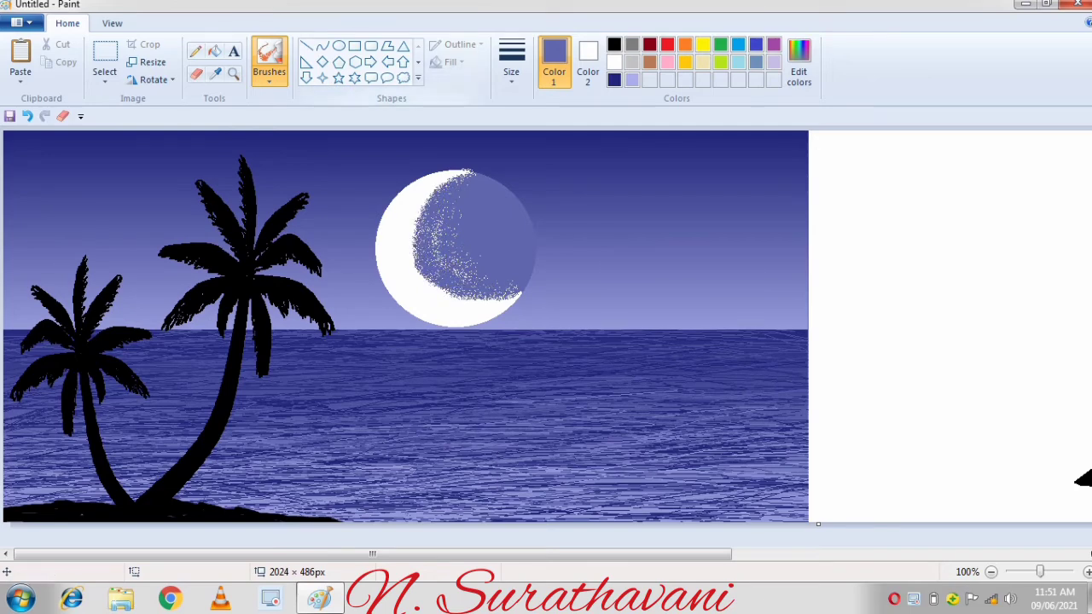
Dot small white stars across the whole sky with the Pencil, undoing a stroke at a changed size.
{"action": "left_click", "coordinate": [196, 52]}
{"action": "left_click", "coordinate": [614, 62]}
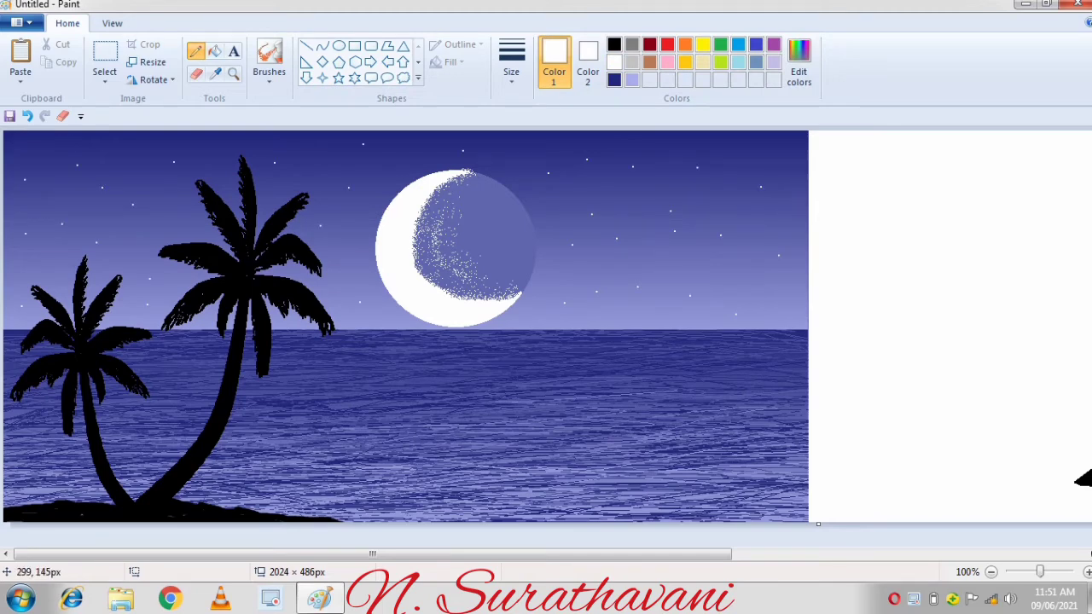
{"action": "left_click", "coordinate": [512, 64]}
{"action": "left_click", "coordinate": [549, 171]}
{"action": "left_click_drag", "start_coordinate": [634, 199], "coordinate": [665, 265]}
{"action": "key", "text": "ctrl+z"}
Add larger white stars among the small ones with a thicker round brush.
{"action": "left_click", "coordinate": [270, 77]}
{"action": "left_click", "coordinate": [269, 105]}
{"action": "left_click", "coordinate": [512, 73]}
{"action": "left_click", "coordinate": [547, 207]}
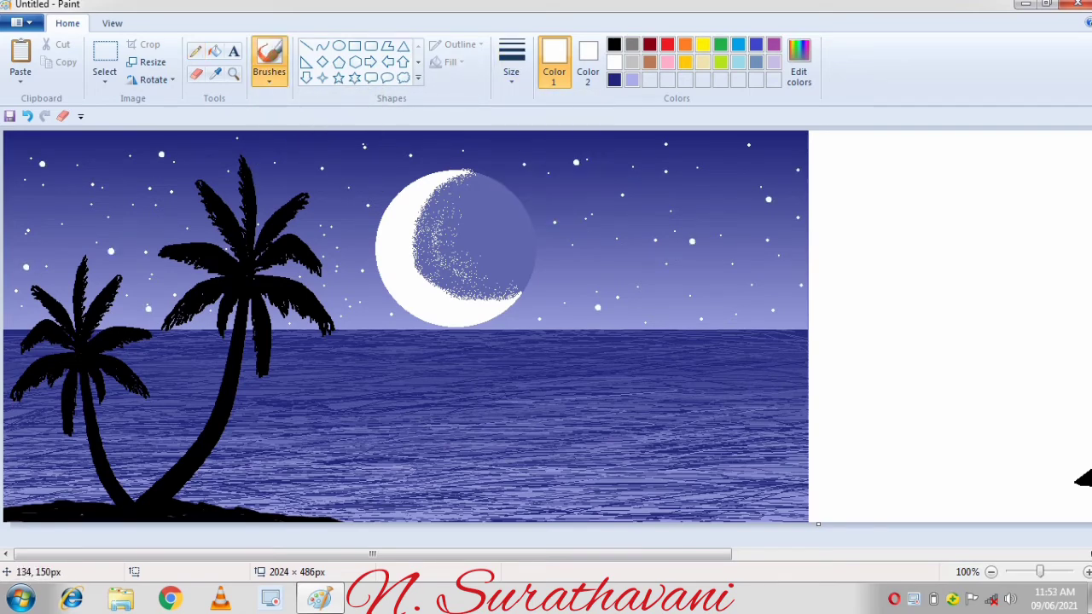
{"action": "left_click", "coordinate": [343, 234]}
{"action": "left_click", "coordinate": [299, 153]}
Draw thin white vertical and horizontal lines through each large star to form a cross-shaped twinkle.
{"action": "left_click", "coordinate": [306, 45]}
{"action": "left_click", "coordinate": [511, 64]}
{"action": "left_click", "coordinate": [555, 153]}
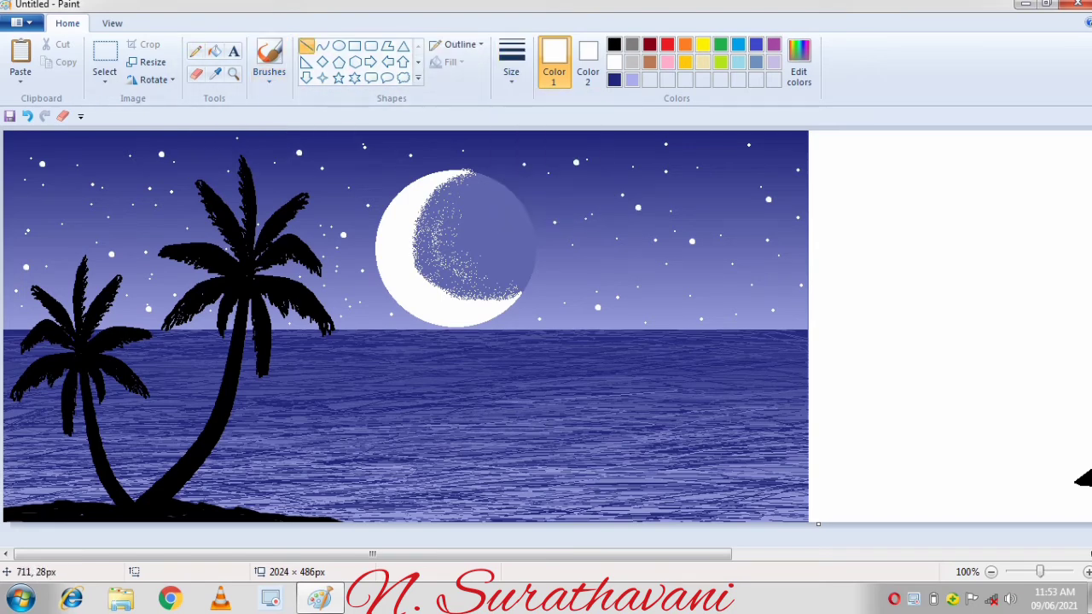
{"action": "left_click", "coordinate": [641, 197]}
{"action": "left_click_drag", "start_coordinate": [638, 209], "coordinate": [638, 214]}
{"action": "mouse_move", "coordinate": [597, 298]}
{"action": "left_mouse_down"}
{"action": "mouse_move", "coordinate": [598, 316]}
{"action": "mouse_move", "coordinate": [605, 307]}
{"action": "left_mouse_up"}
{"action": "left_click_drag", "start_coordinate": [289, 154], "coordinate": [308, 154]}
{"action": "left_click_drag", "start_coordinate": [333, 235], "coordinate": [352, 234]}
{"action": "left_click_drag", "start_coordinate": [161, 144], "coordinate": [161, 163]}
Extend the black strip of land farther right along the picture's lower edge with a black brush.
{"action": "left_click", "coordinate": [269, 58]}
{"action": "left_click", "coordinate": [614, 44]}
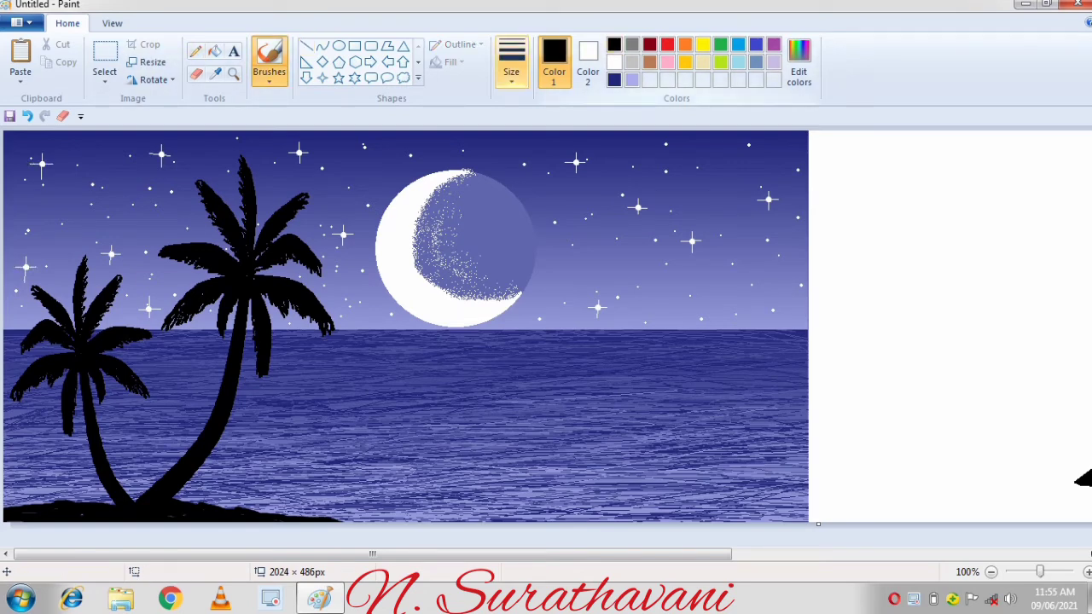
{"action": "left_click_drag", "start_coordinate": [279, 518], "coordinate": [436, 517]}
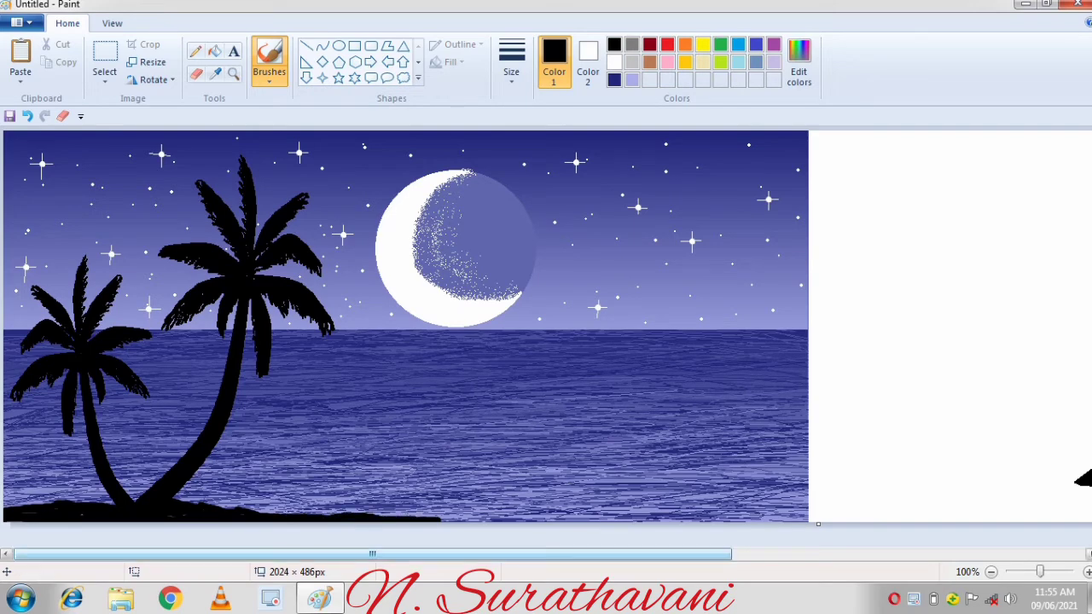
Select the spare palm tree on the blank white area and cut it out.
{"action": "left_click_drag", "start_coordinate": [341, 554], "coordinate": [679, 554]}
{"action": "left_click", "coordinate": [105, 53]}
{"action": "left_click_drag", "start_coordinate": [444, 165], "coordinate": [819, 517]}
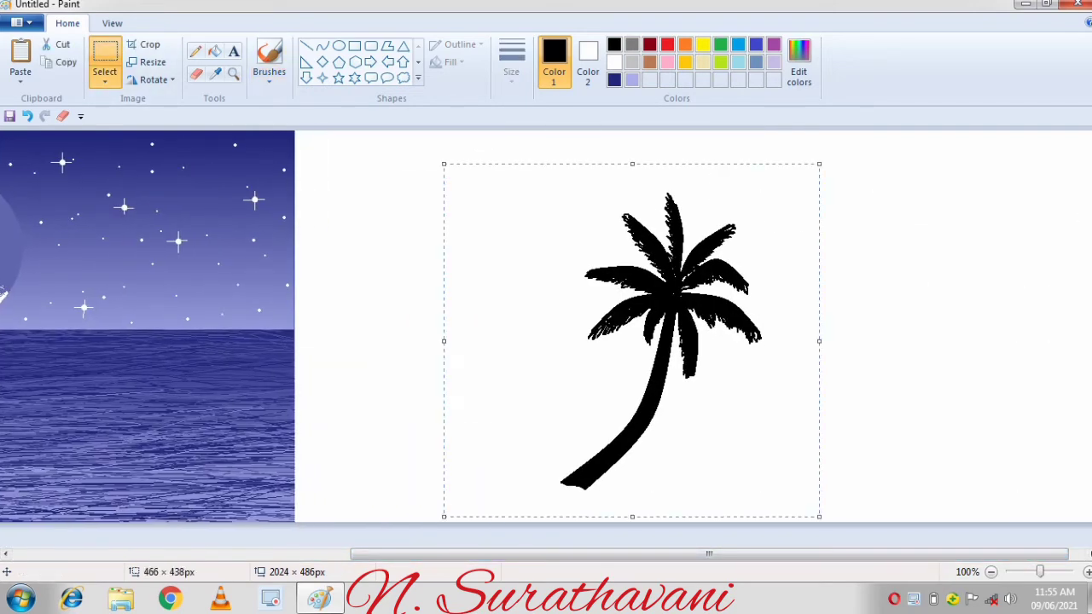
{"action": "key", "text": "ctrl+x"}
Draw a thick black curve spanning about 145 × 119 px on the white area, bent upward into a dome.
{"action": "left_click", "coordinate": [322, 46]}
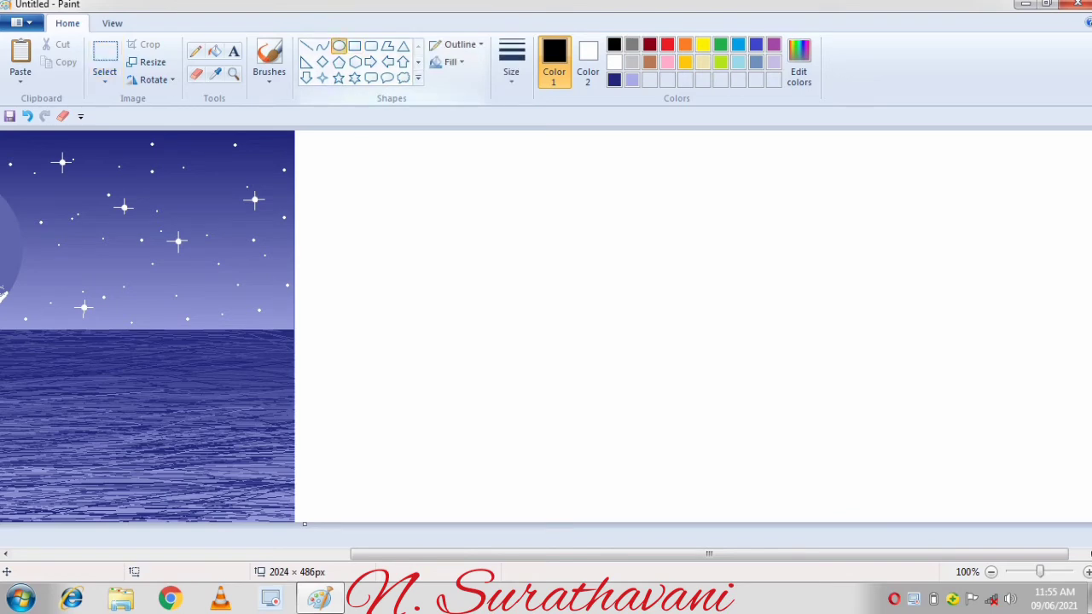
{"action": "left_click_drag", "start_coordinate": [472, 416], "coordinate": [586, 321]}
{"action": "left_click", "coordinate": [511, 64]}
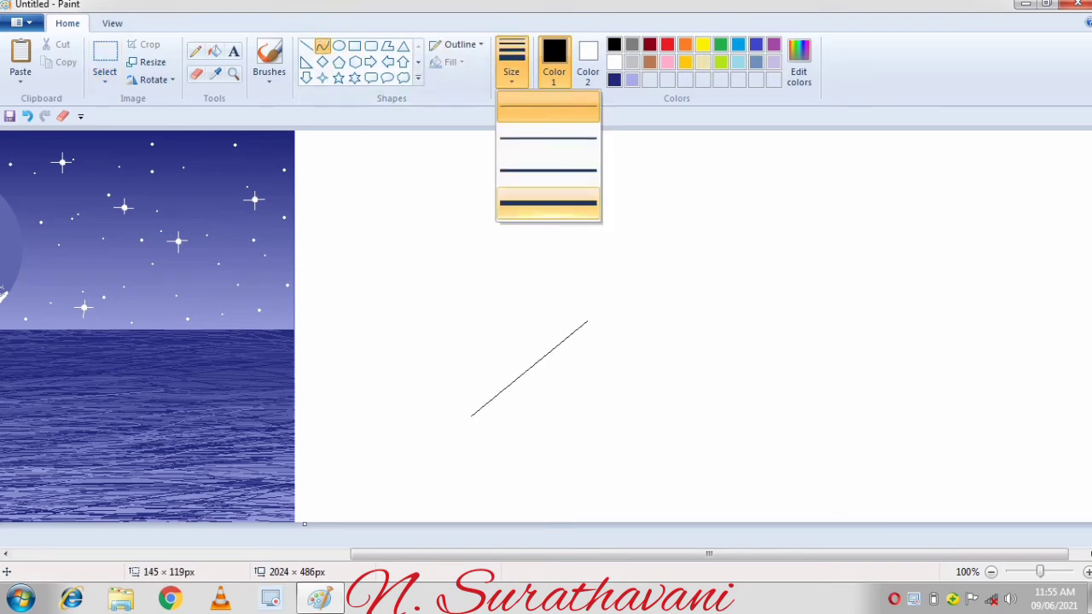
{"action": "left_click", "coordinate": [549, 202]}
{"action": "left_click_drag", "start_coordinate": [516, 365], "coordinate": [465, 360]}
{"action": "left_click_drag", "start_coordinate": [522, 334], "coordinate": [541, 285]}
{"action": "left_click", "coordinate": [619, 273]}
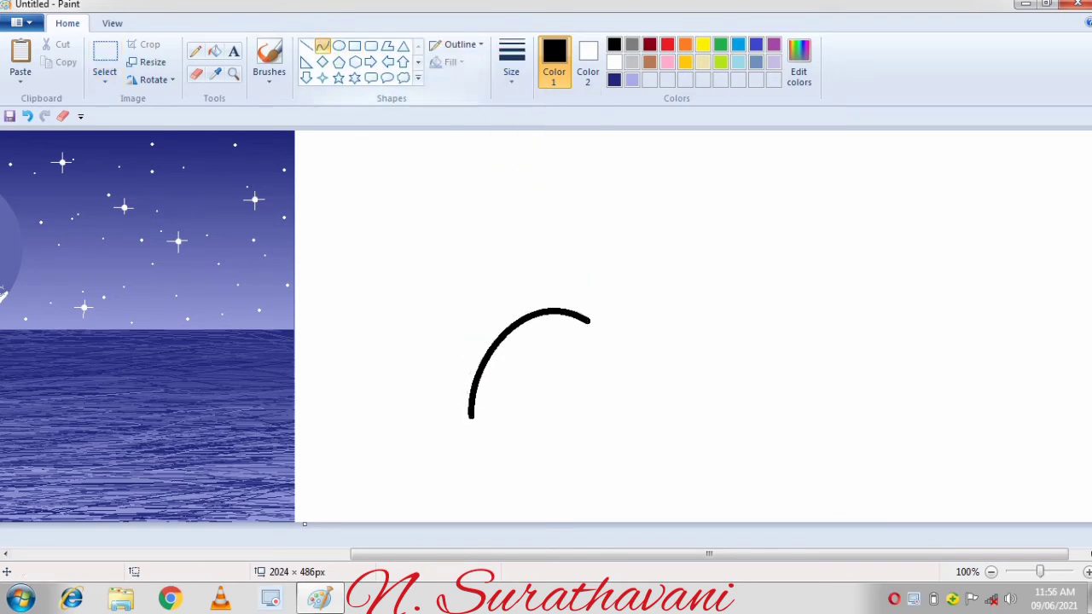
{"action": "left_click", "coordinate": [306, 45]}
{"action": "left_click_drag", "start_coordinate": [470, 416], "coordinate": [586, 319]}
{"action": "key", "text": "ctrl+z"}
Draw a second curve between the ends of the dome, bulging slightly farther outward than the first.
{"action": "left_click", "coordinate": [323, 46]}
{"action": "left_click_drag", "start_coordinate": [471, 416], "coordinate": [589, 323]}
{"action": "mouse_move", "coordinate": [520, 349]}
{"action": "left_mouse_down"}
{"action": "mouse_move", "coordinate": [463, 345]}
{"action": "mouse_move", "coordinate": [453, 356]}
{"action": "left_mouse_up"}
{"action": "left_click_drag", "start_coordinate": [491, 311], "coordinate": [516, 272]}
{"action": "left_click", "coordinate": [609, 295]}
Close the dome into an umbrella canopy with a notched lower edge and another curve between its ends.
{"action": "left_click_drag", "start_coordinate": [589, 323], "coordinate": [473, 416]}
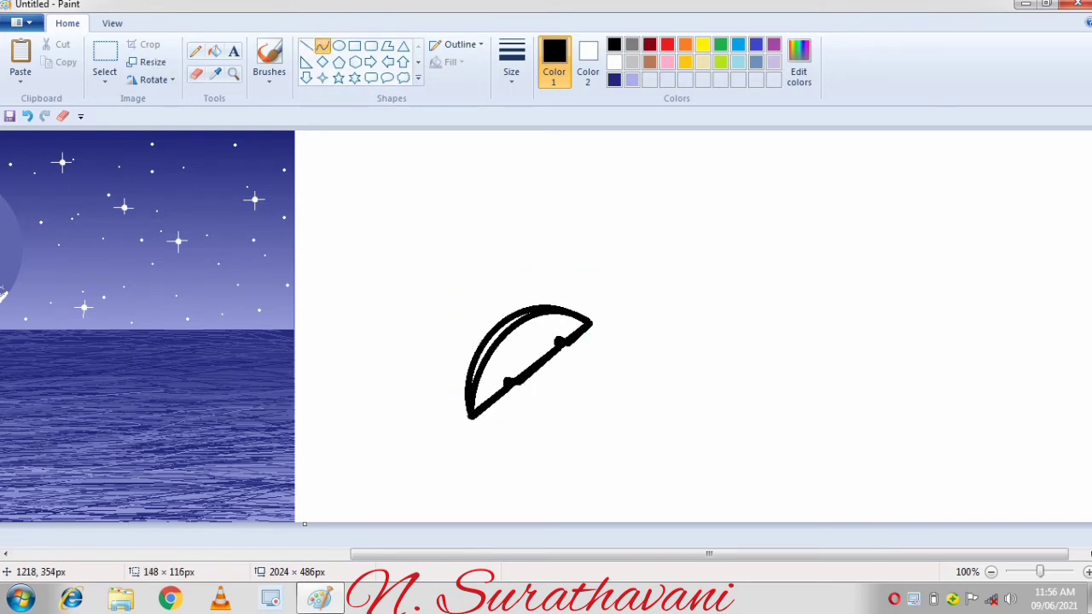
{"action": "left_click_drag", "start_coordinate": [512, 358], "coordinate": [516, 293]}
{"action": "left_click_drag", "start_coordinate": [449, 330], "coordinate": [434, 334]}
{"action": "key", "text": "ctrl+z"}
{"action": "left_click_drag", "start_coordinate": [588, 323], "coordinate": [473, 416]}
{"action": "left_click_drag", "start_coordinate": [519, 350], "coordinate": [528, 299]}
{"action": "left_click_drag", "start_coordinate": [452, 331], "coordinate": [450, 334]}
Fill the umbrella canopy with black and brush over the remaining white specks.
{"action": "left_click", "coordinate": [213, 52]}
{"action": "left_click", "coordinate": [487, 358]}
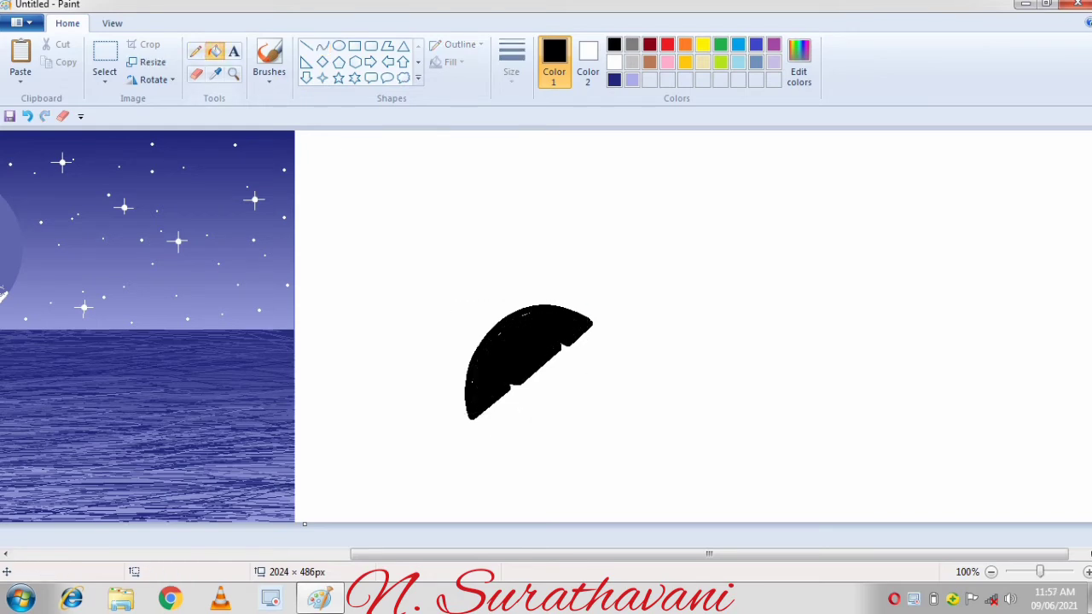
{"action": "left_click", "coordinate": [269, 59]}
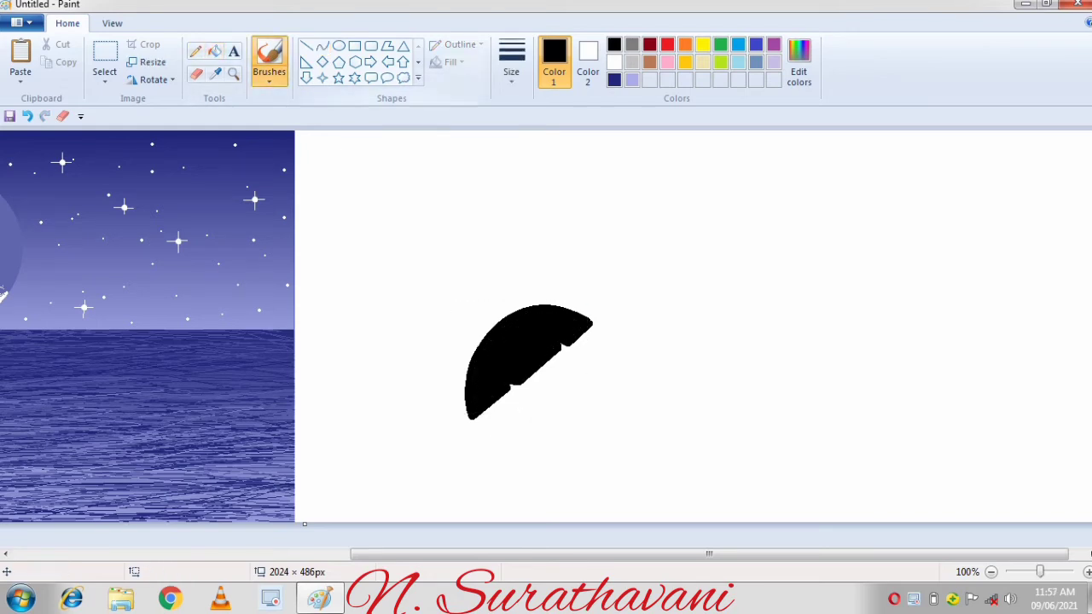
Draw a slanted black pole of about 75 × 97 px from the canopy's underside and thicken the line.
{"action": "left_click", "coordinate": [307, 47]}
{"action": "left_click", "coordinate": [512, 59]}
{"action": "left_click", "coordinate": [531, 168]}
{"action": "left_click_drag", "start_coordinate": [533, 375], "coordinate": [581, 436]}
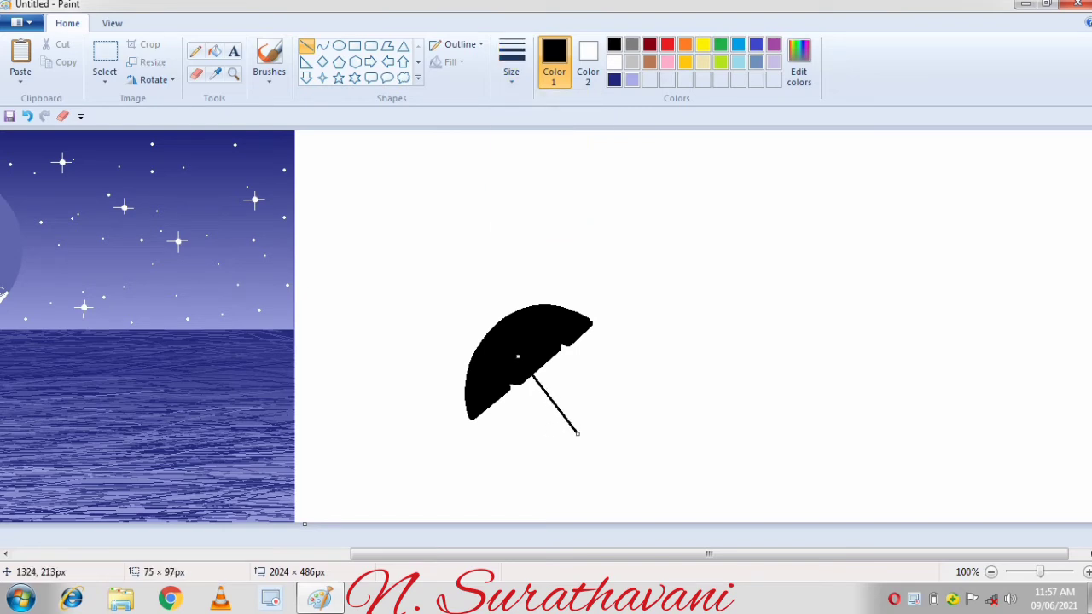
{"action": "left_click", "coordinate": [511, 60]}
{"action": "left_click", "coordinate": [545, 171]}
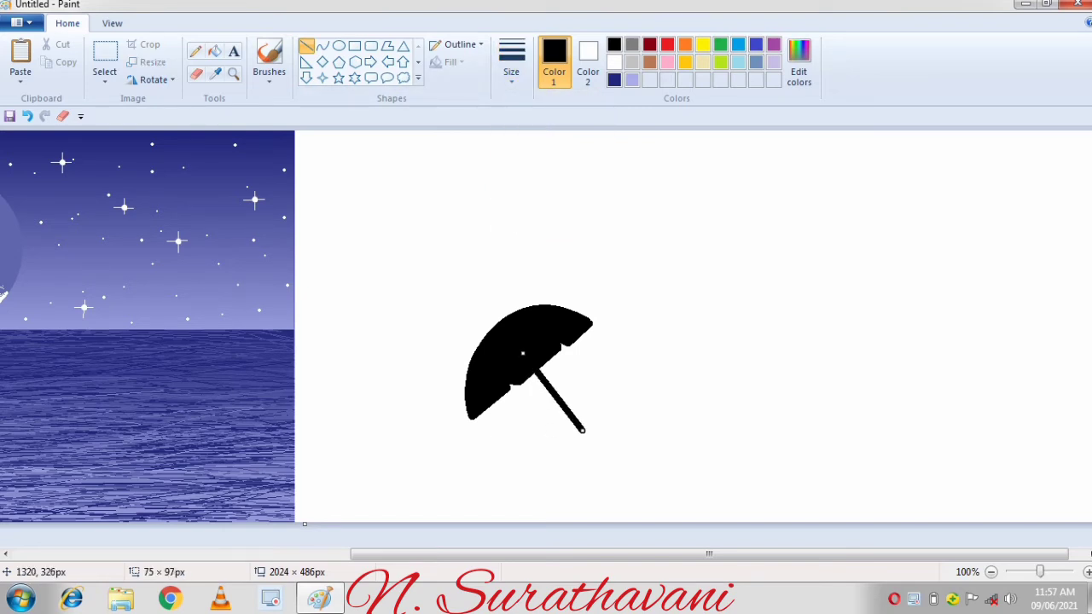
Extend the umbrella pole and cross its foot with a short slanted black line of about 22 × 32 px.
{"action": "mouse_move", "coordinate": [579, 434]}
{"action": "left_mouse_down"}
{"action": "mouse_move", "coordinate": [613, 473]}
{"action": "mouse_move", "coordinate": [612, 448]}
{"action": "left_mouse_up"}
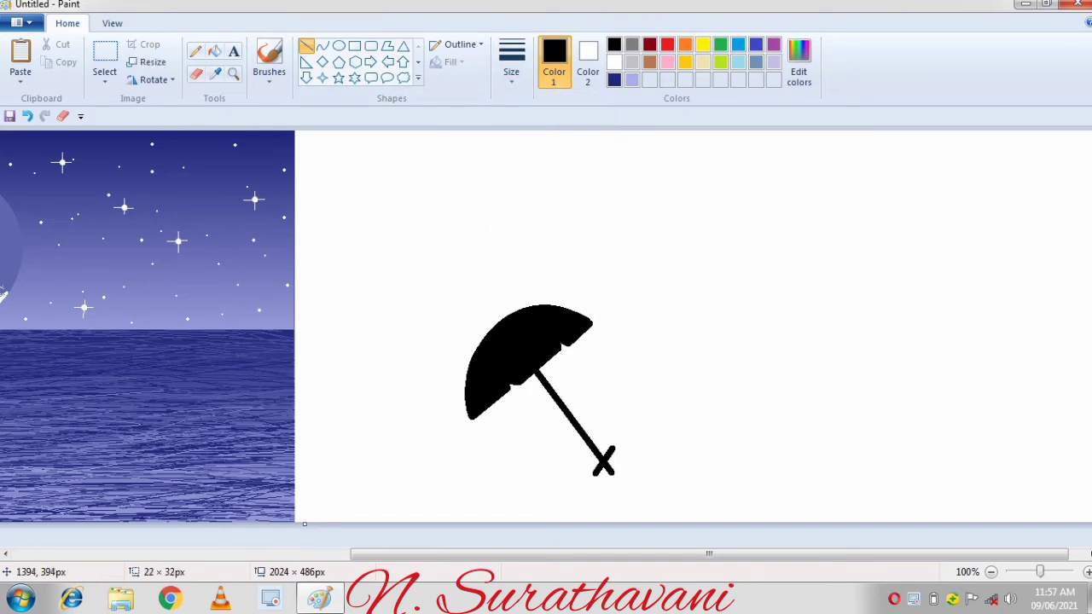
{"action": "left_click_drag", "start_coordinate": [584, 411], "coordinate": [625, 470]}
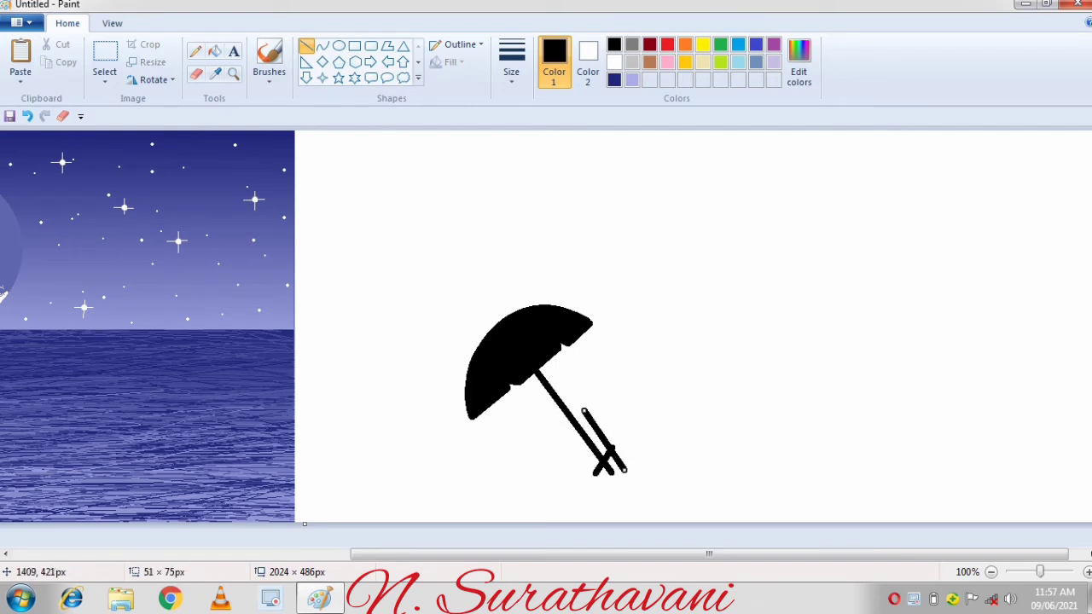
{"action": "key", "text": "ctrl+z"}
Draw a curved black line beside the pole's foot as the first side of a deck chair, sweeping down to the ground.
{"action": "left_click", "coordinate": [321, 45]}
{"action": "mouse_move", "coordinate": [580, 405]}
{"action": "left_mouse_down"}
{"action": "mouse_move", "coordinate": [637, 474]}
{"action": "mouse_move", "coordinate": [614, 462]}
{"action": "mouse_move", "coordinate": [637, 424]}
{"action": "mouse_move", "coordinate": [613, 392]}
{"action": "mouse_move", "coordinate": [670, 457]}
{"action": "mouse_move", "coordinate": [552, 465]}
{"action": "left_mouse_up"}
{"action": "left_click", "coordinate": [640, 451]}
{"action": "left_click", "coordinate": [643, 453]}
{"action": "left_click", "coordinate": [578, 383]}
Add the ground line and the deck chair's slanted upper bar with straight lines, and trim stray strokes with the eraser.
{"action": "left_click", "coordinate": [306, 47]}
{"action": "mouse_move", "coordinate": [663, 463]}
{"action": "left_mouse_down"}
{"action": "mouse_move", "coordinate": [662, 473]}
{"action": "mouse_move", "coordinate": [722, 474]}
{"action": "mouse_move", "coordinate": [661, 471]}
{"action": "mouse_move", "coordinate": [620, 392]}
{"action": "mouse_move", "coordinate": [650, 446]}
{"action": "left_mouse_up"}
{"action": "left_click", "coordinate": [196, 74]}
{"action": "left_click", "coordinate": [512, 64]}
{"action": "left_click", "coordinate": [549, 138]}
Complete the deck chair's outline with a second curved side and crossed straight supports, and fill it with black.
{"action": "left_click", "coordinate": [321, 46]}
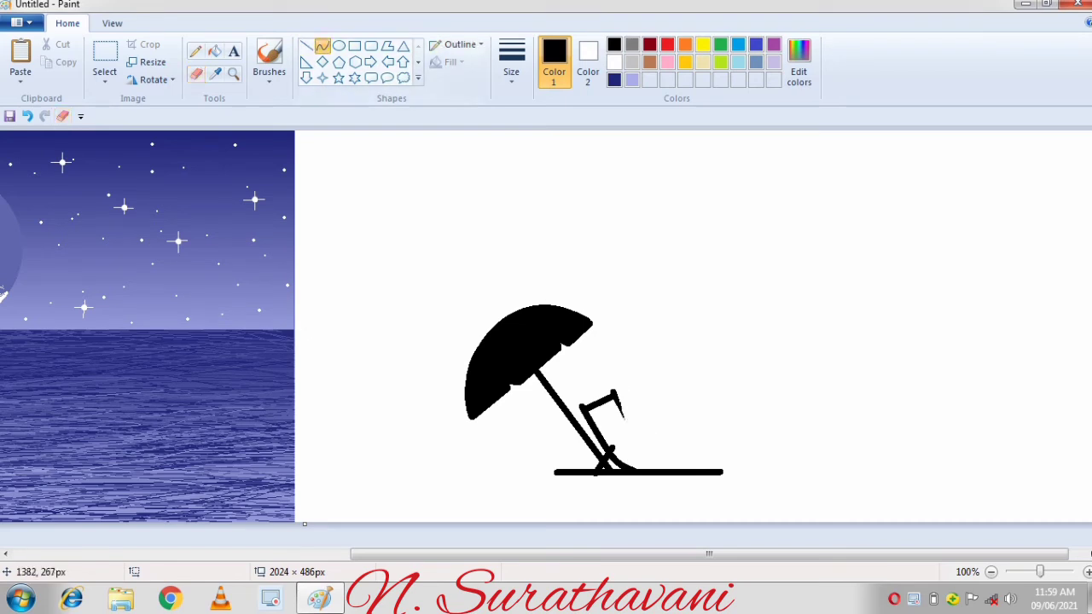
{"action": "mouse_move", "coordinate": [614, 391]}
{"action": "left_mouse_down"}
{"action": "mouse_move", "coordinate": [660, 465]}
{"action": "mouse_move", "coordinate": [684, 457]}
{"action": "left_mouse_up"}
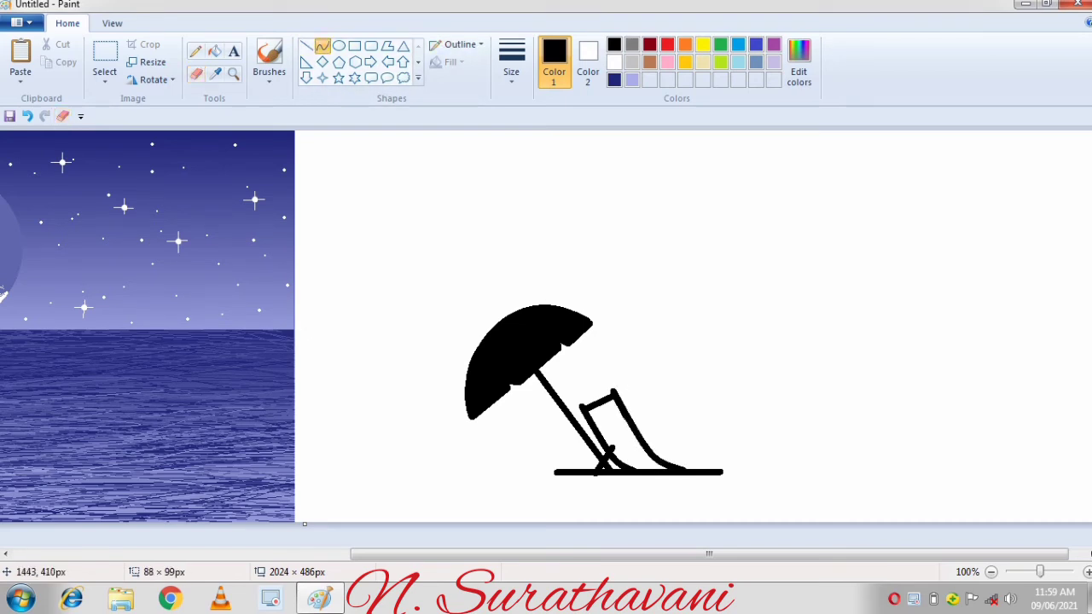
{"action": "left_click", "coordinate": [306, 46]}
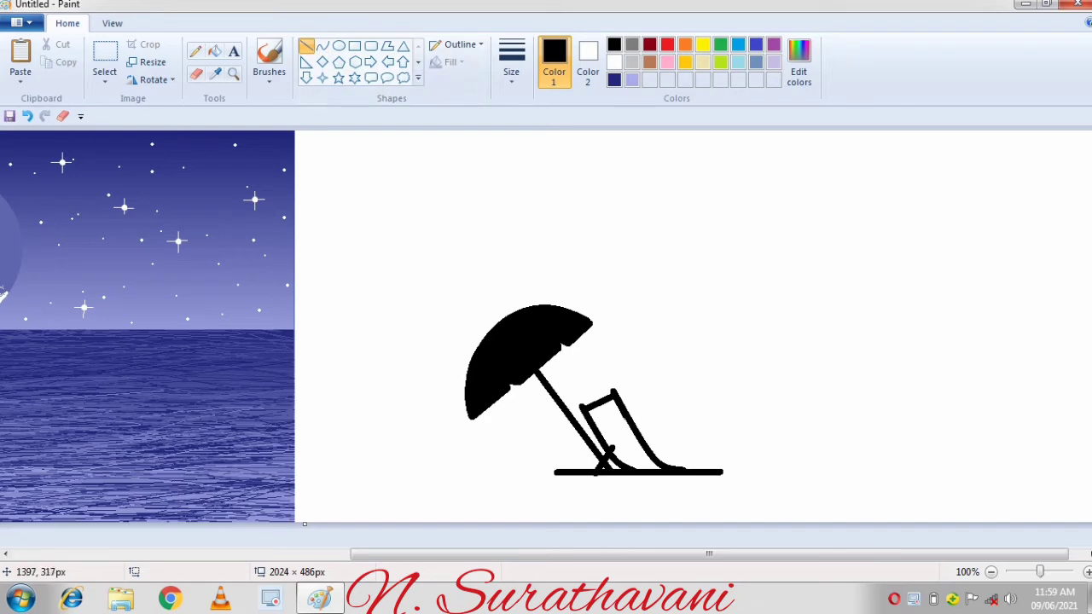
{"action": "mouse_move", "coordinate": [612, 389]}
{"action": "left_mouse_down"}
{"action": "mouse_move", "coordinate": [676, 468]}
{"action": "mouse_move", "coordinate": [648, 458]}
{"action": "left_mouse_up"}
{"action": "left_click", "coordinate": [306, 45]}
{"action": "left_click", "coordinate": [737, 374]}
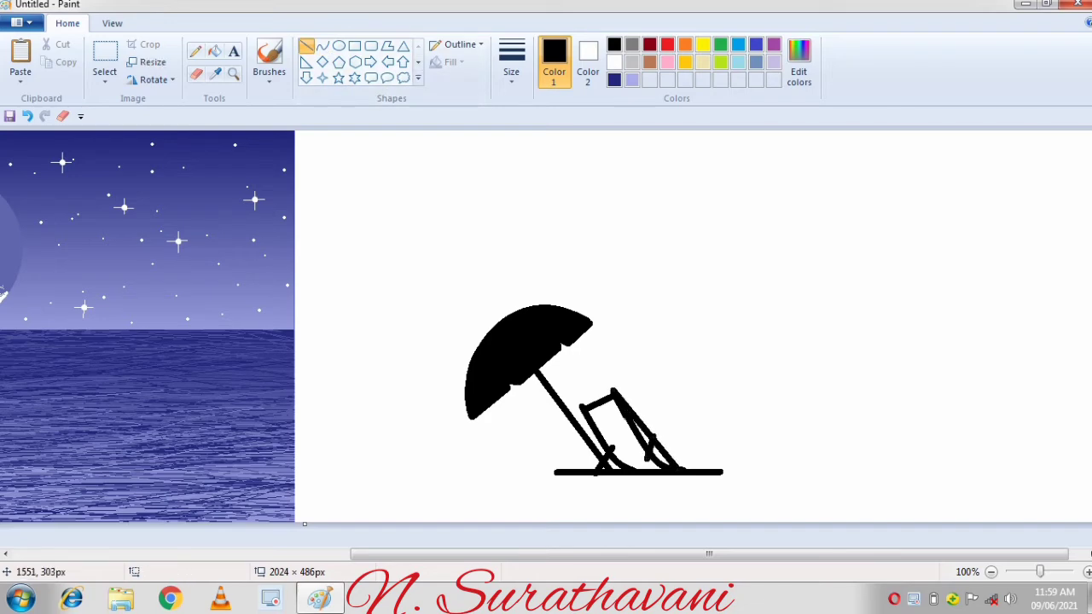
{"action": "left_click", "coordinate": [216, 51]}
{"action": "left_click", "coordinate": [621, 431]}
Select the umbrella and deck chair together and move them onto the shore beside the larger palm.
{"action": "left_click", "coordinate": [105, 53]}
{"action": "left_click_drag", "start_coordinate": [393, 236], "coordinate": [774, 491]}
{"action": "left_click_drag", "start_coordinate": [669, 391], "coordinate": [249, 385]}
{"action": "left_click_drag", "start_coordinate": [546, 555], "coordinate": [324, 554]}
{"action": "left_click_drag", "start_coordinate": [538, 442], "coordinate": [422, 448]}
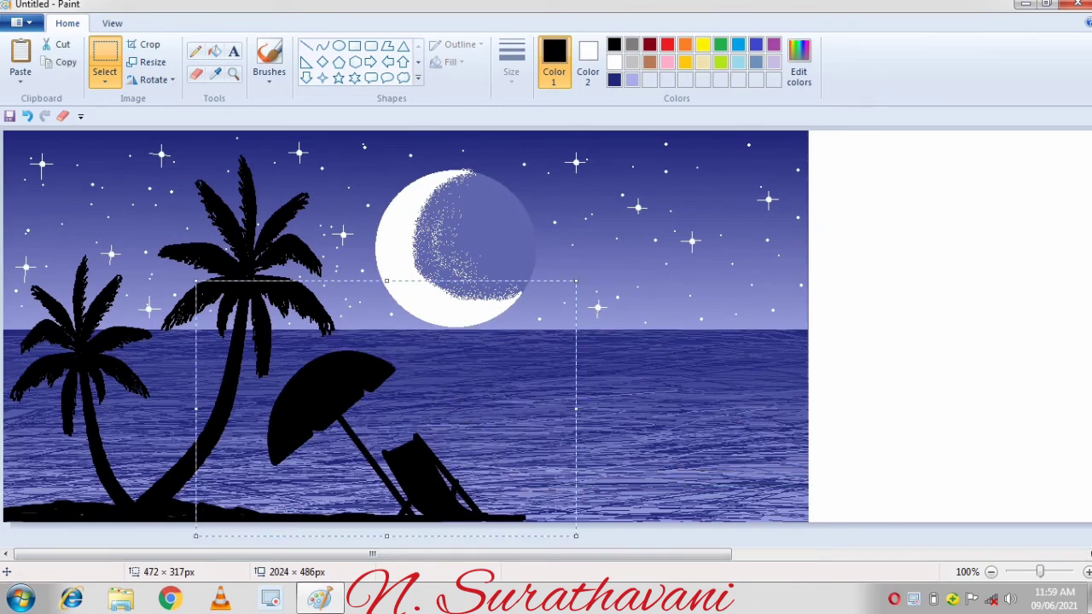
Shrink the umbrella and chair selection to about 287 × 222 px, set it on the shore, and choose the thickest Pencil size.
{"action": "left_click_drag", "start_coordinate": [573, 282], "coordinate": [427, 356]}
{"action": "left_click_drag", "start_coordinate": [323, 421], "coordinate": [331, 414]}
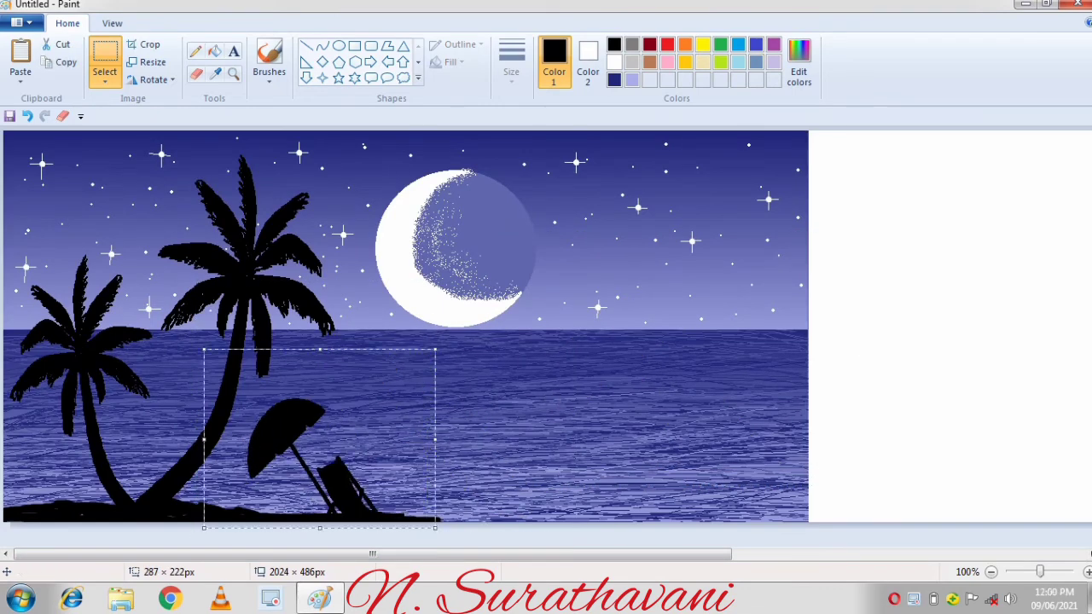
{"action": "left_click", "coordinate": [529, 409]}
{"action": "left_click", "coordinate": [196, 51]}
{"action": "left_click", "coordinate": [511, 62]}
{"action": "left_click", "coordinate": [550, 207]}
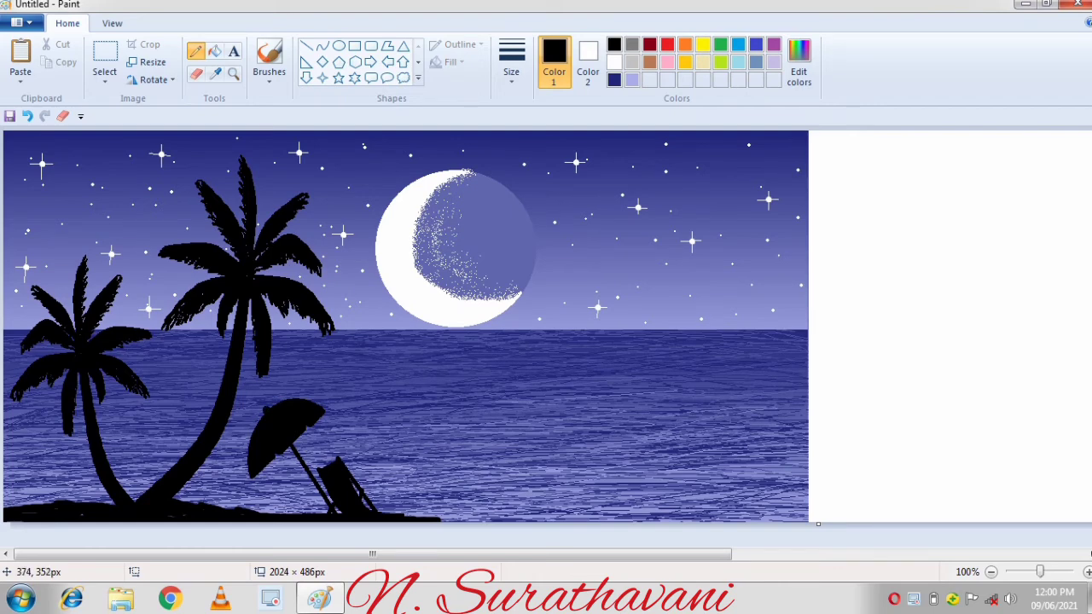
Draw two black curves converging at the upper end on the blank canvas to outline a leaning palm trunk.
{"action": "left_click_drag", "start_coordinate": [435, 555], "coordinate": [655, 553]}
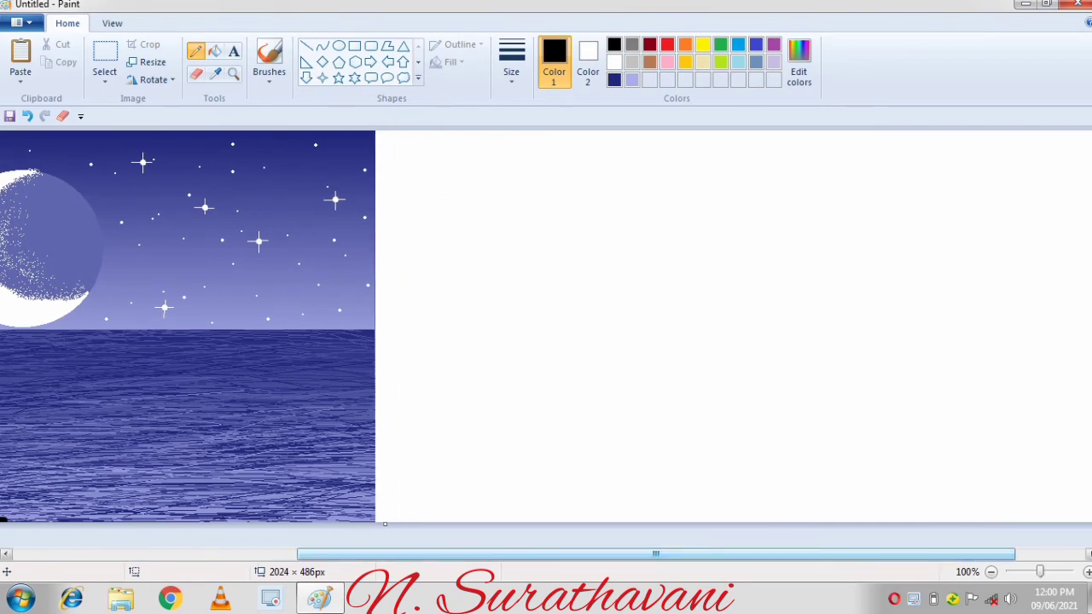
{"action": "left_click", "coordinate": [323, 45]}
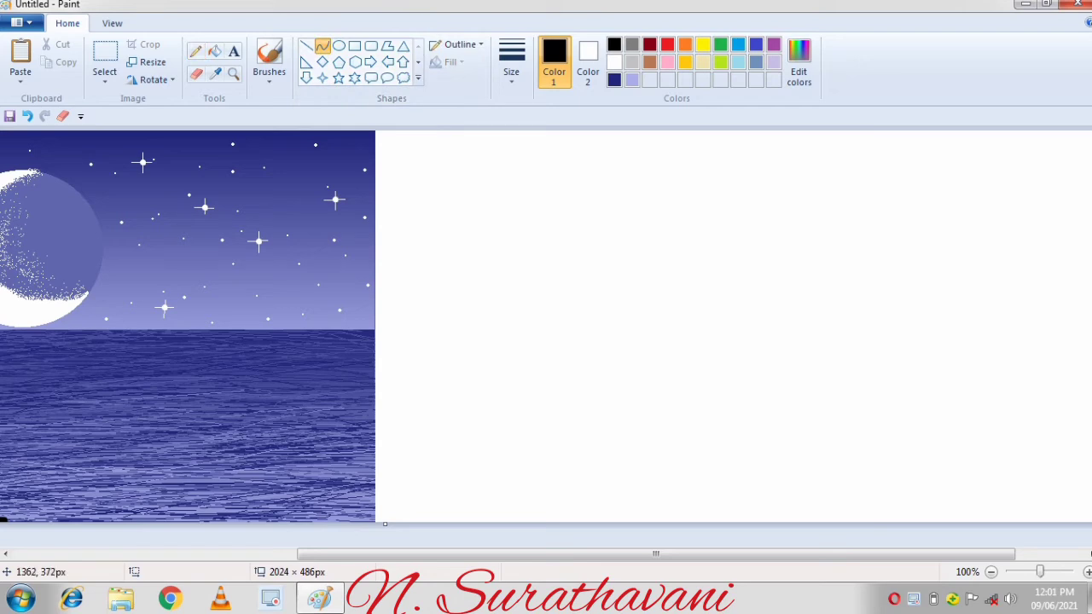
{"action": "left_click_drag", "start_coordinate": [666, 432], "coordinate": [722, 300]}
{"action": "left_click", "coordinate": [706, 384]}
{"action": "left_click", "coordinate": [706, 384]}
{"action": "left_click_drag", "start_coordinate": [685, 434], "coordinate": [725, 301]}
{"action": "left_click", "coordinate": [719, 381]}
{"action": "left_click", "coordinate": [715, 380]}
{"action": "left_click", "coordinate": [806, 337]}
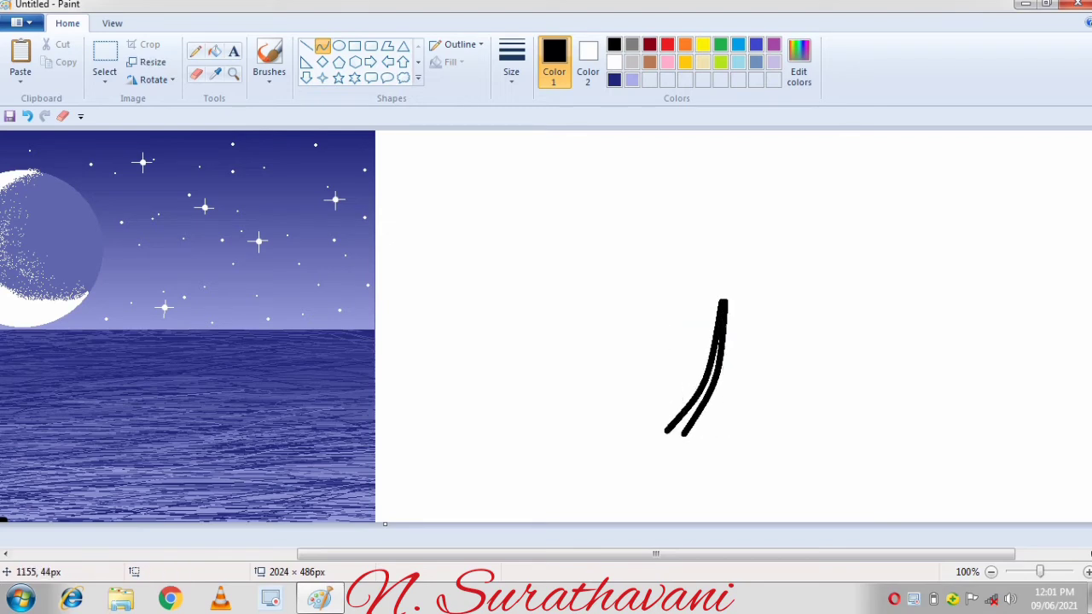
Draw four curved black frond ribs fanning out to the left from the top of the new trunk.
{"action": "mouse_move", "coordinate": [724, 299]}
{"action": "left_mouse_down"}
{"action": "mouse_move", "coordinate": [693, 322]}
{"action": "mouse_move", "coordinate": [656, 307]}
{"action": "left_mouse_up"}
{"action": "left_click", "coordinate": [691, 283]}
{"action": "left_click", "coordinate": [692, 283]}
{"action": "left_click", "coordinate": [760, 250]}
{"action": "mouse_move", "coordinate": [722, 293]}
{"action": "left_mouse_down"}
{"action": "mouse_move", "coordinate": [671, 268]}
{"action": "mouse_move", "coordinate": [697, 231]}
{"action": "left_mouse_up"}
{"action": "left_click", "coordinate": [704, 271]}
{"action": "left_click", "coordinate": [704, 270]}
{"action": "left_click", "coordinate": [760, 256]}
{"action": "left_click", "coordinate": [721, 238]}
{"action": "left_click", "coordinate": [721, 237]}
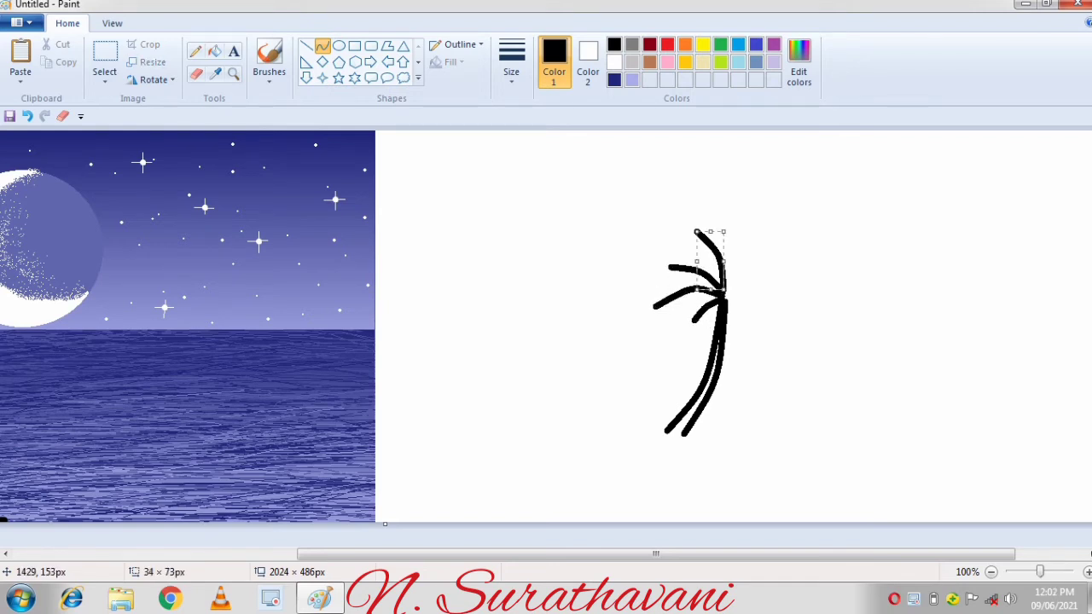
{"action": "left_click", "coordinate": [782, 246]}
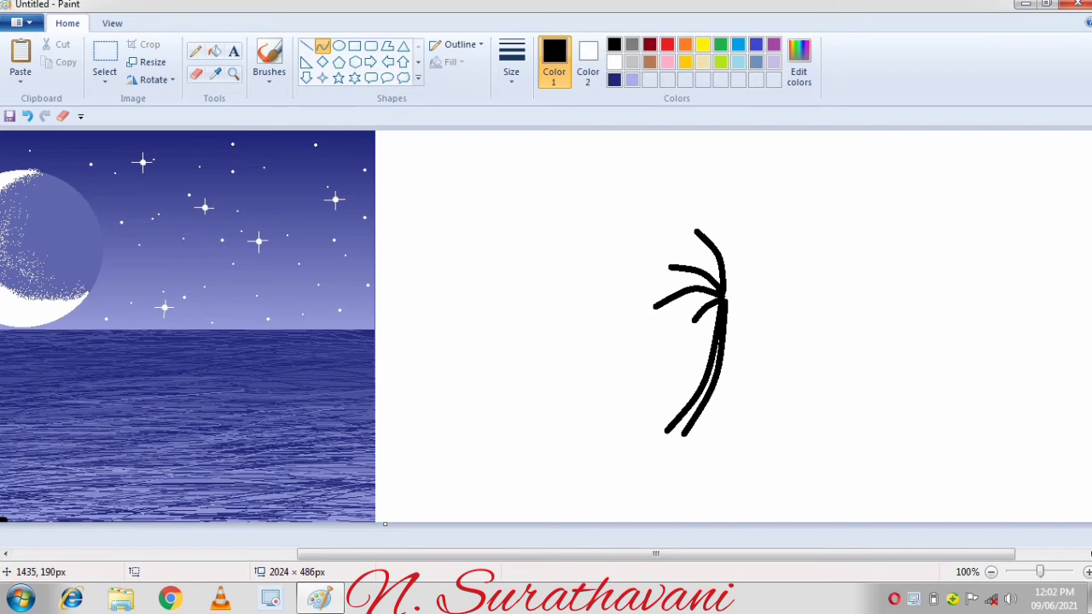
Draw four curved black frond ribs fanning out to the right from the top of the trunk.
{"action": "mouse_move", "coordinate": [726, 283]}
{"action": "left_mouse_down"}
{"action": "mouse_move", "coordinate": [741, 238]}
{"action": "mouse_move", "coordinate": [753, 239]}
{"action": "left_mouse_up"}
{"action": "left_click", "coordinate": [732, 248]}
{"action": "left_click", "coordinate": [732, 248]}
{"action": "left_click", "coordinate": [827, 298]}
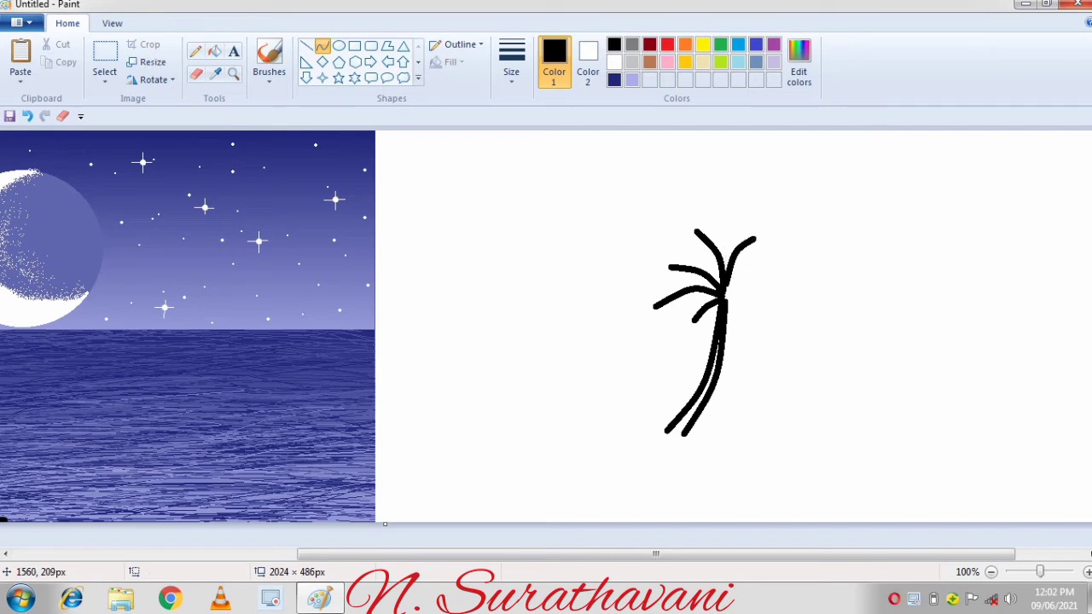
{"action": "mouse_move", "coordinate": [728, 288]}
{"action": "left_mouse_down"}
{"action": "mouse_move", "coordinate": [782, 271]}
{"action": "mouse_move", "coordinate": [784, 322]}
{"action": "mouse_move", "coordinate": [782, 311]}
{"action": "mouse_move", "coordinate": [762, 335]}
{"action": "left_mouse_up"}
{"action": "left_click", "coordinate": [756, 263]}
{"action": "left_click", "coordinate": [756, 264]}
{"action": "left_click", "coordinate": [791, 297]}
{"action": "left_click", "coordinate": [762, 289]}
{"action": "left_click", "coordinate": [756, 312]}
{"action": "left_click", "coordinate": [756, 312]}
{"action": "left_click", "coordinate": [770, 302]}
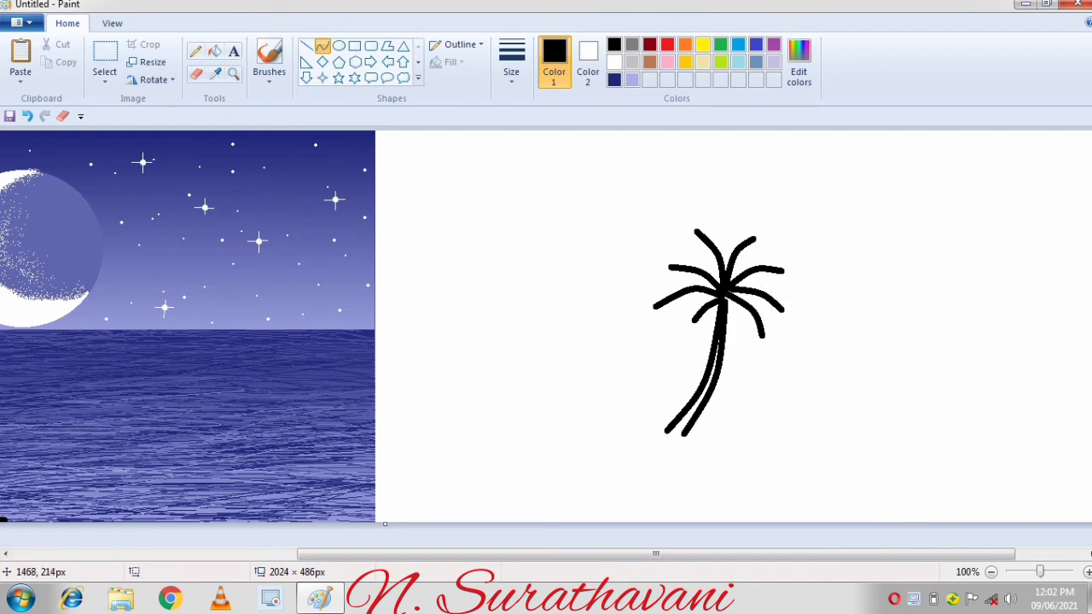
Add a short drooping frond beside the trunk, and pencil jagged leaflet edges along all fronds and a line closing the trunk's base.
{"action": "left_click_drag", "start_coordinate": [726, 299], "coordinate": [738, 336]}
{"action": "left_click", "coordinate": [740, 316]}
{"action": "left_click", "coordinate": [741, 317]}
{"action": "left_click", "coordinate": [772, 317]}
{"action": "left_click", "coordinate": [196, 50]}
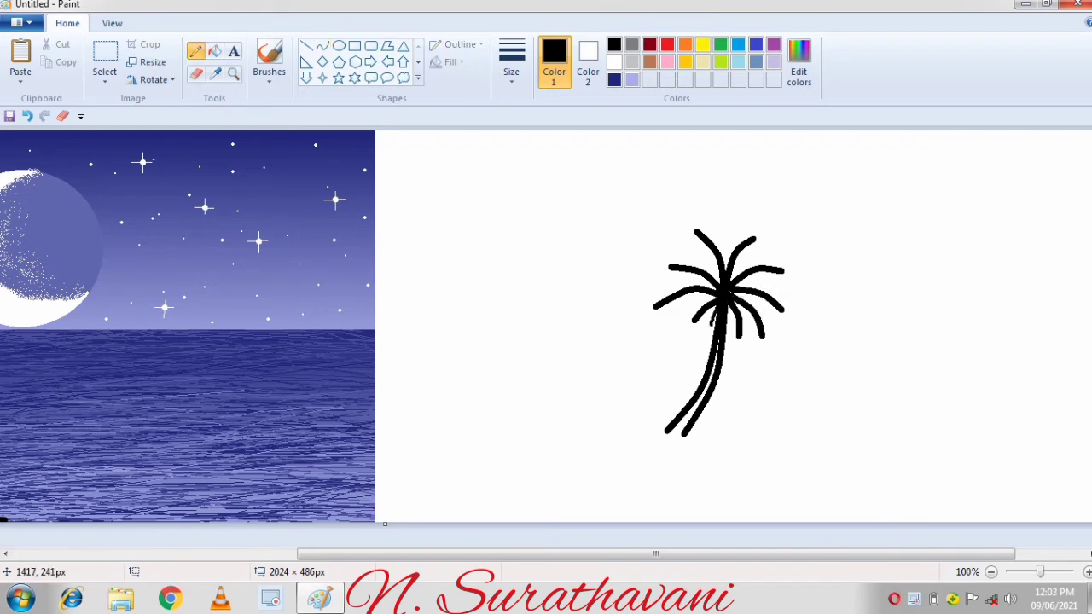
{"action": "left_click_drag", "start_coordinate": [701, 302], "coordinate": [645, 317]}
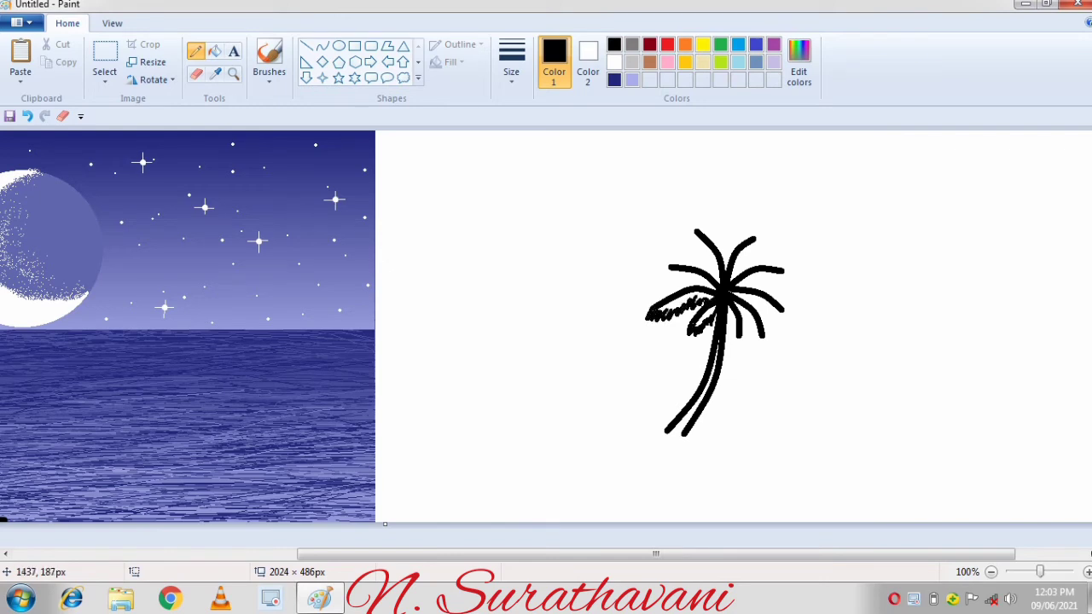
{"action": "mouse_move", "coordinate": [701, 284]}
{"action": "left_mouse_down"}
{"action": "mouse_move", "coordinate": [679, 277]}
{"action": "mouse_move", "coordinate": [709, 284]}
{"action": "left_mouse_up"}
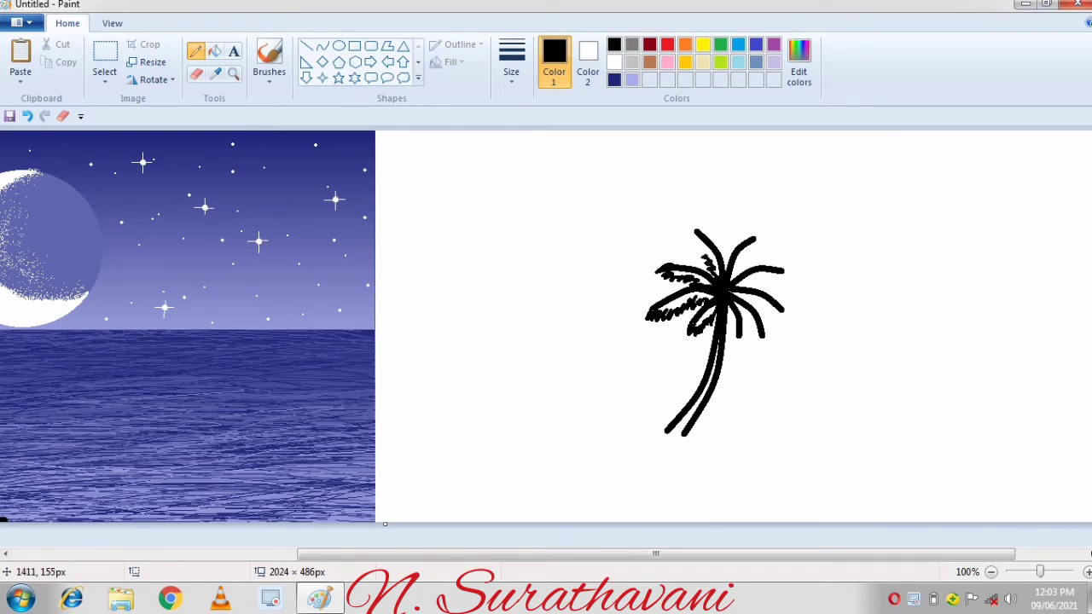
{"action": "left_click_drag", "start_coordinate": [697, 244], "coordinate": [687, 227]}
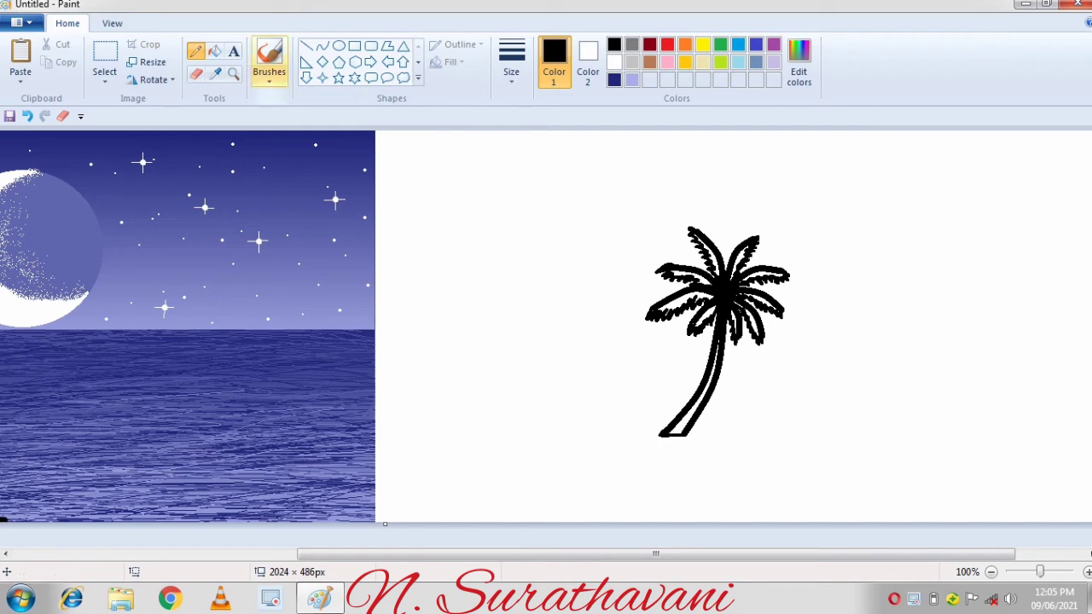
Fill the palm's fronds and trunk with black and switch to the brush.
{"action": "left_click", "coordinate": [214, 51]}
{"action": "left_click", "coordinate": [682, 302]}
{"action": "left_click", "coordinate": [687, 277]}
{"action": "left_click", "coordinate": [708, 256]}
{"action": "left_click", "coordinate": [742, 261]}
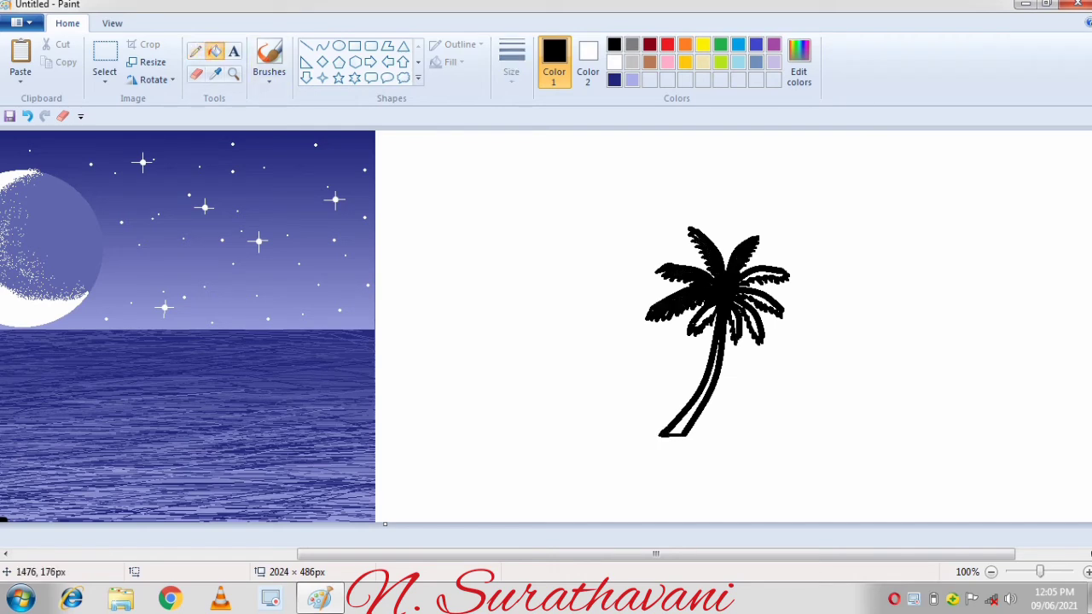
{"action": "left_click", "coordinate": [774, 276]}
{"action": "left_click", "coordinate": [762, 300]}
{"action": "left_click", "coordinate": [755, 316]}
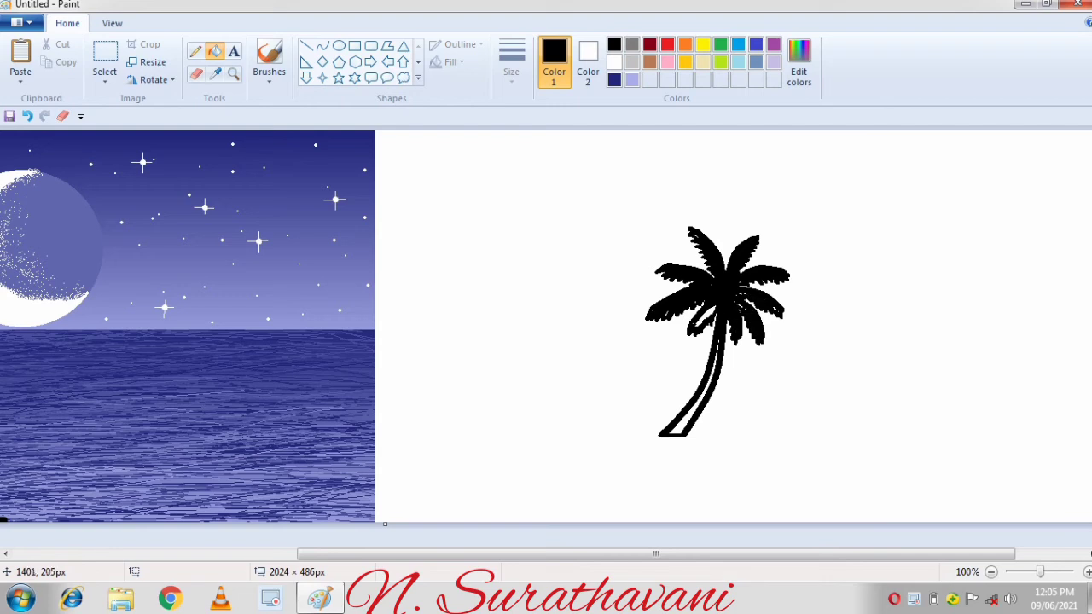
{"action": "left_click", "coordinate": [689, 384]}
{"action": "left_click", "coordinate": [268, 58]}
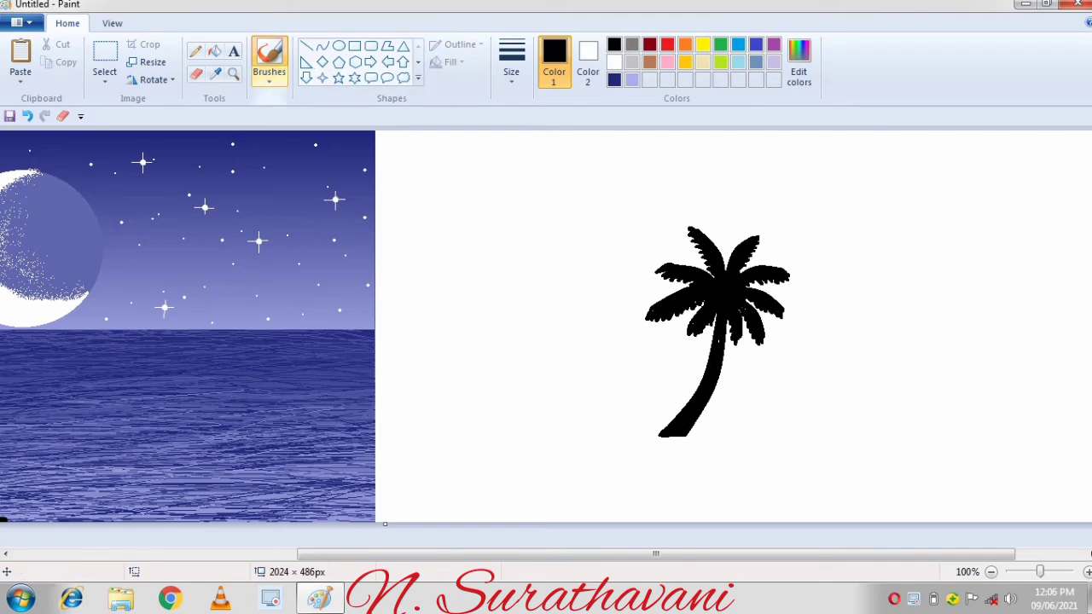
Draw a thick horizontal black line just below the horizon, ending at the right edge of the seascape.
{"action": "left_click", "coordinate": [305, 45]}
{"action": "left_click_drag", "start_coordinate": [378, 352], "coordinate": [185, 350]}
{"action": "left_click_drag", "start_coordinate": [266, 353], "coordinate": [267, 343]}
{"action": "left_click", "coordinate": [269, 299]}
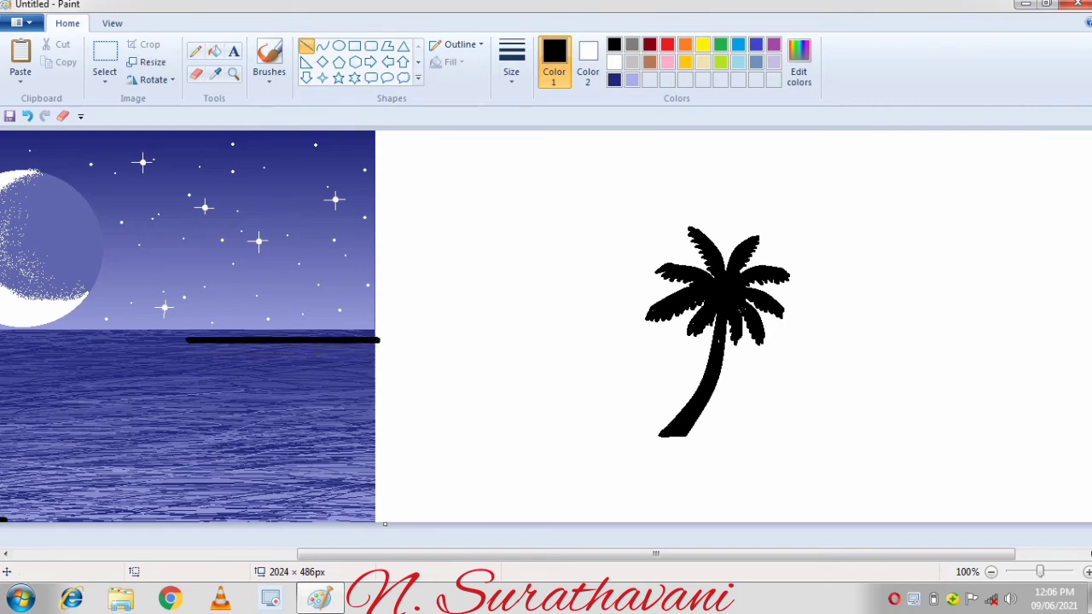
Build a hilly black island above the line, tapering to the left and rising toward the picture's right edge.
{"action": "mouse_move", "coordinate": [186, 340]}
{"action": "left_mouse_down"}
{"action": "mouse_move", "coordinate": [116, 340]}
{"action": "mouse_move", "coordinate": [189, 317]}
{"action": "mouse_move", "coordinate": [287, 321]}
{"action": "mouse_move", "coordinate": [378, 285]}
{"action": "mouse_move", "coordinate": [299, 314]}
{"action": "mouse_move", "coordinate": [138, 331]}
{"action": "mouse_move", "coordinate": [238, 320]}
{"action": "mouse_move", "coordinate": [253, 343]}
{"action": "mouse_move", "coordinate": [231, 341]}
{"action": "mouse_move", "coordinate": [335, 336]}
{"action": "mouse_move", "coordinate": [306, 325]}
{"action": "mouse_move", "coordinate": [360, 316]}
{"action": "mouse_move", "coordinate": [360, 303]}
{"action": "left_mouse_up"}
{"action": "left_click", "coordinate": [268, 64]}
{"action": "left_click", "coordinate": [267, 104]}
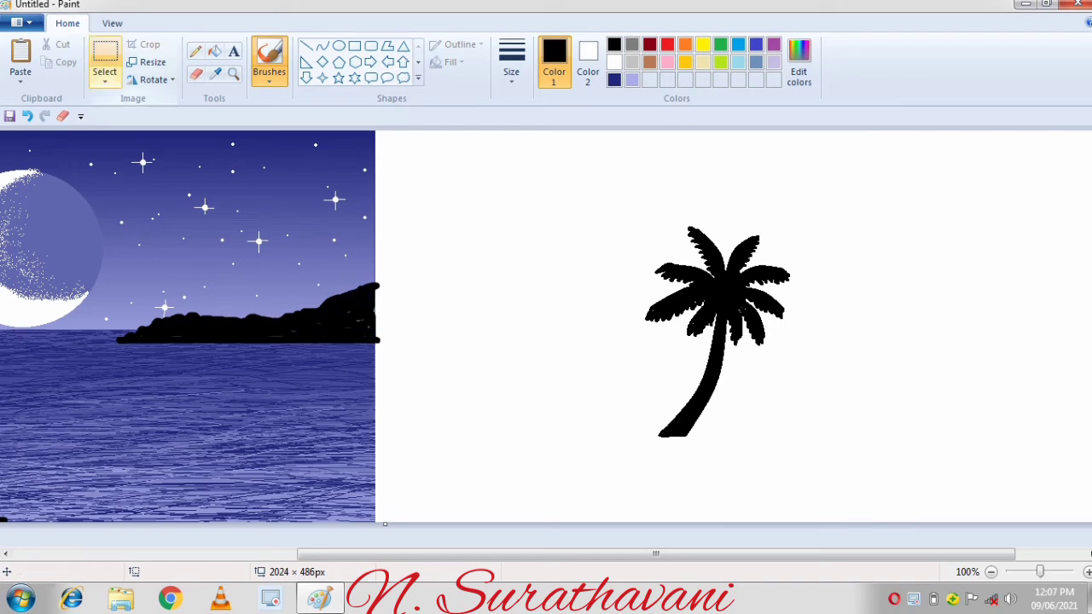
Select the new palm, shrink it to about 204 × 199 px, and place it on the island's high right end.
{"action": "left_click", "coordinate": [104, 53]}
{"action": "mouse_move", "coordinate": [565, 167]}
{"action": "left_mouse_down"}
{"action": "mouse_move", "coordinate": [810, 439]}
{"action": "mouse_move", "coordinate": [881, 458]}
{"action": "mouse_move", "coordinate": [729, 326]}
{"action": "left_mouse_up"}
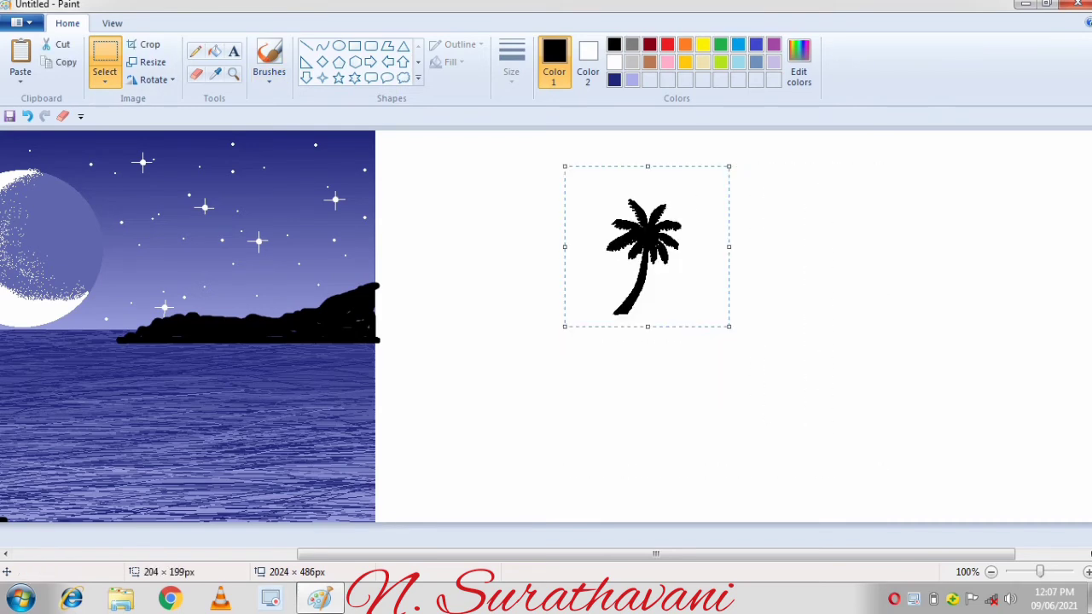
{"action": "left_click_drag", "start_coordinate": [684, 260], "coordinate": [395, 250]}
Paste a copy of the island palm, flip it horizontally, and place it smaller on the island's left end.
{"action": "left_click", "coordinate": [66, 61]}
{"action": "left_click", "coordinate": [21, 59]}
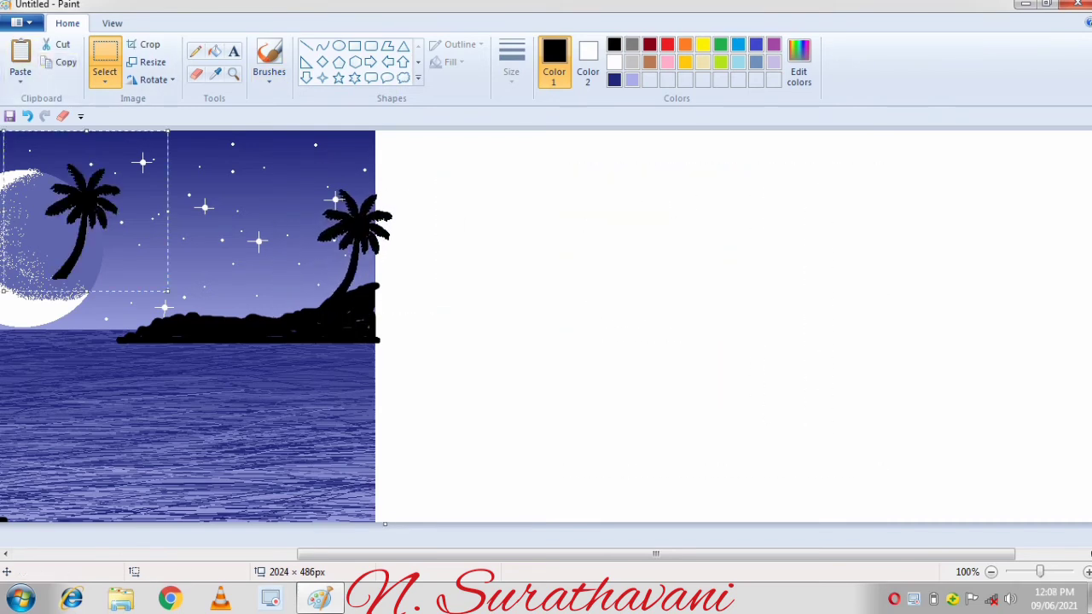
{"action": "left_click", "coordinate": [154, 79]}
{"action": "left_click", "coordinate": [170, 172]}
{"action": "left_click_drag", "start_coordinate": [142, 273], "coordinate": [110, 256]}
{"action": "left_click_drag", "start_coordinate": [78, 225], "coordinate": [71, 197]}
Add two smaller palm copies around the island's left palm, one about 80 × 78 px and a mirrored one about 55 × 65 px.
{"action": "left_click", "coordinate": [20, 55]}
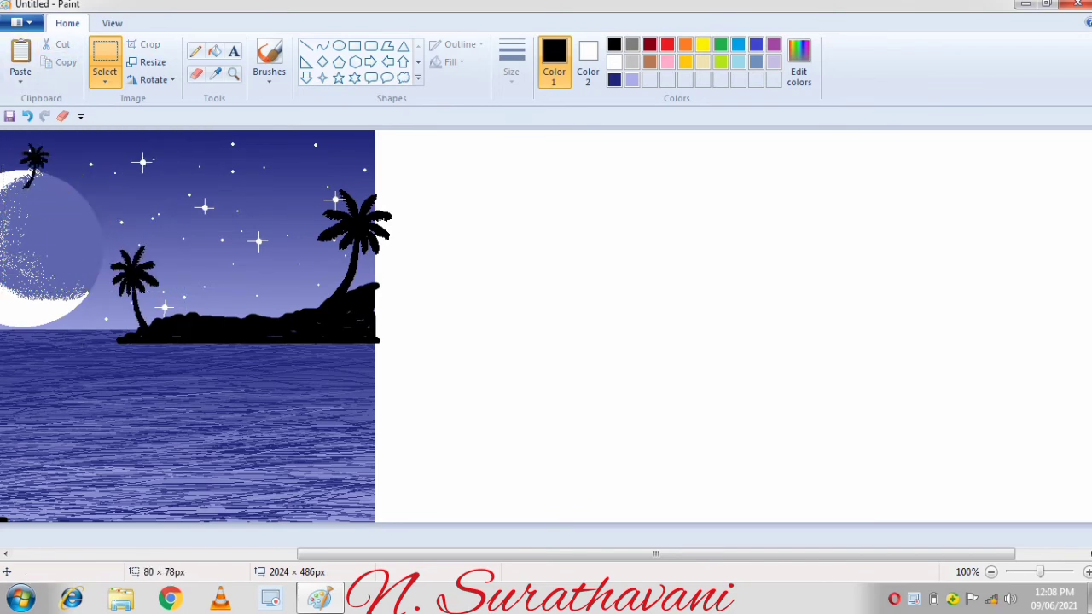
{"action": "left_click_drag", "start_coordinate": [36, 164], "coordinate": [121, 317]}
{"action": "left_click", "coordinate": [21, 60]}
{"action": "left_click", "coordinate": [153, 80]}
{"action": "left_click", "coordinate": [170, 172]}
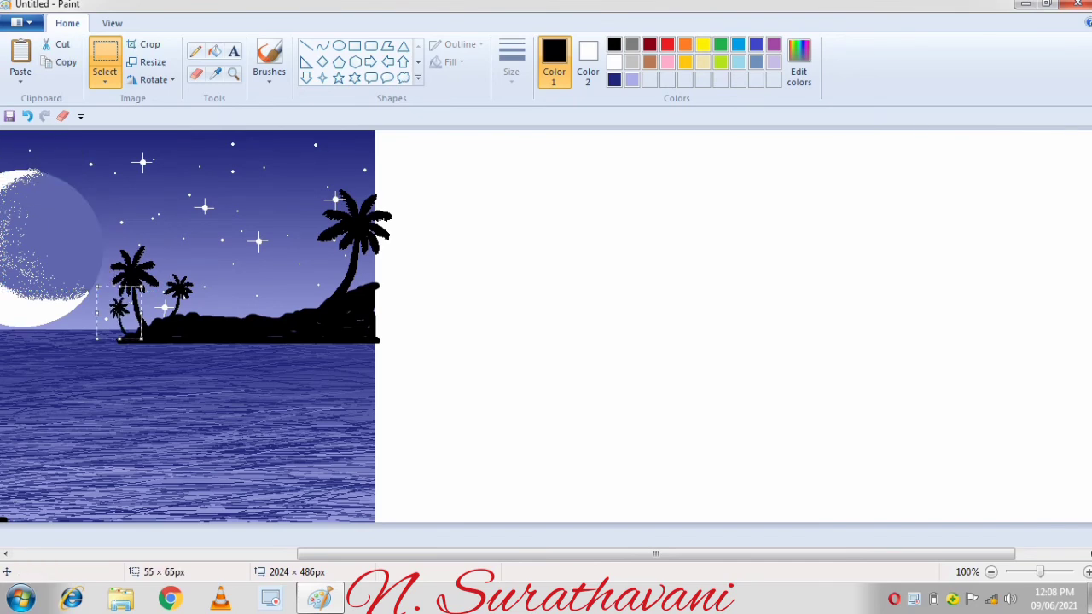
Add a tiny palm copy within the left group and another of about 78 × 102 px beside the island's tallest palm.
{"action": "left_click", "coordinate": [20, 60]}
{"action": "left_click_drag", "start_coordinate": [168, 291], "coordinate": [67, 214]}
{"action": "left_click", "coordinate": [20, 59]}
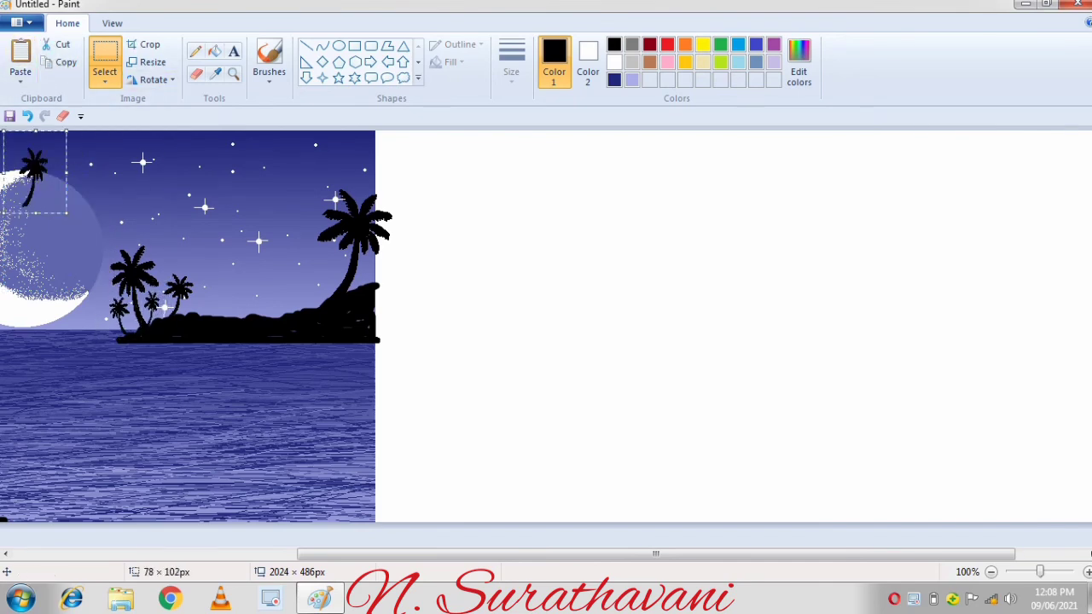
{"action": "left_click_drag", "start_coordinate": [33, 170], "coordinate": [328, 273]}
{"action": "left_click", "coordinate": [449, 280]}
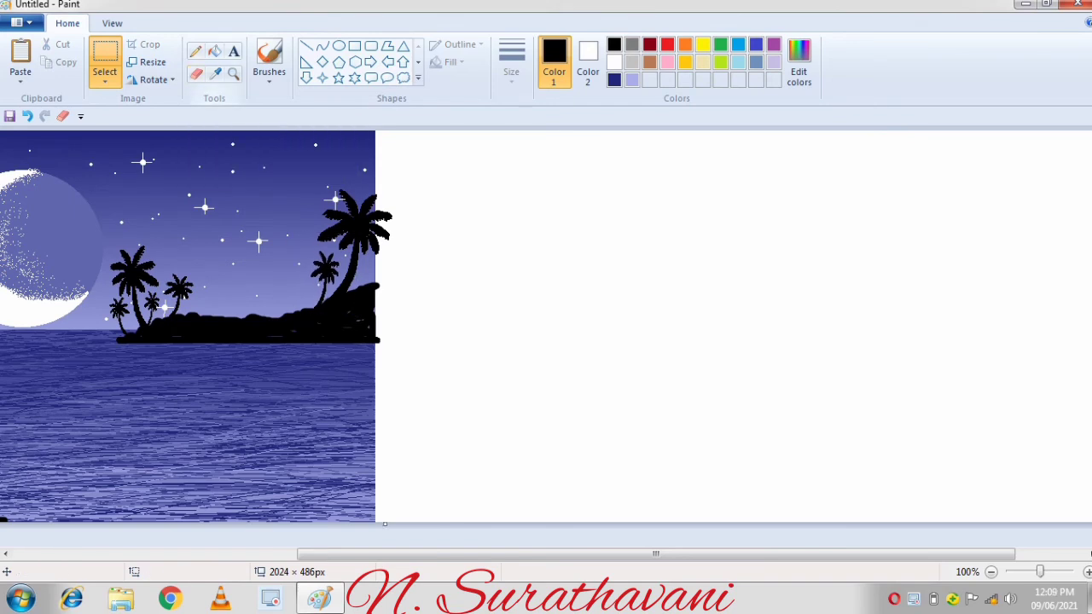
Draw a large triangular hut roof from thick black straight lines on the blank canvas.
{"action": "left_click", "coordinate": [306, 45]}
{"action": "mouse_move", "coordinate": [538, 334]}
{"action": "left_mouse_down"}
{"action": "mouse_move", "coordinate": [802, 337]}
{"action": "mouse_move", "coordinate": [765, 334]}
{"action": "left_mouse_up"}
{"action": "left_click", "coordinate": [877, 321]}
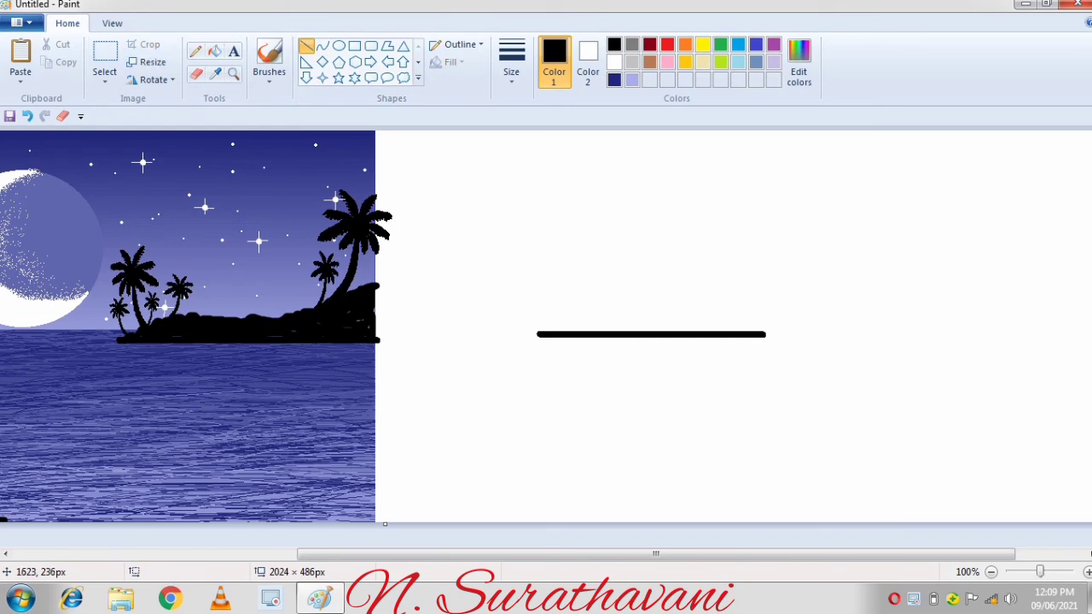
{"action": "mouse_move", "coordinate": [538, 335]}
{"action": "left_mouse_down"}
{"action": "mouse_move", "coordinate": [654, 188]}
{"action": "mouse_move", "coordinate": [765, 334]}
{"action": "left_mouse_up"}
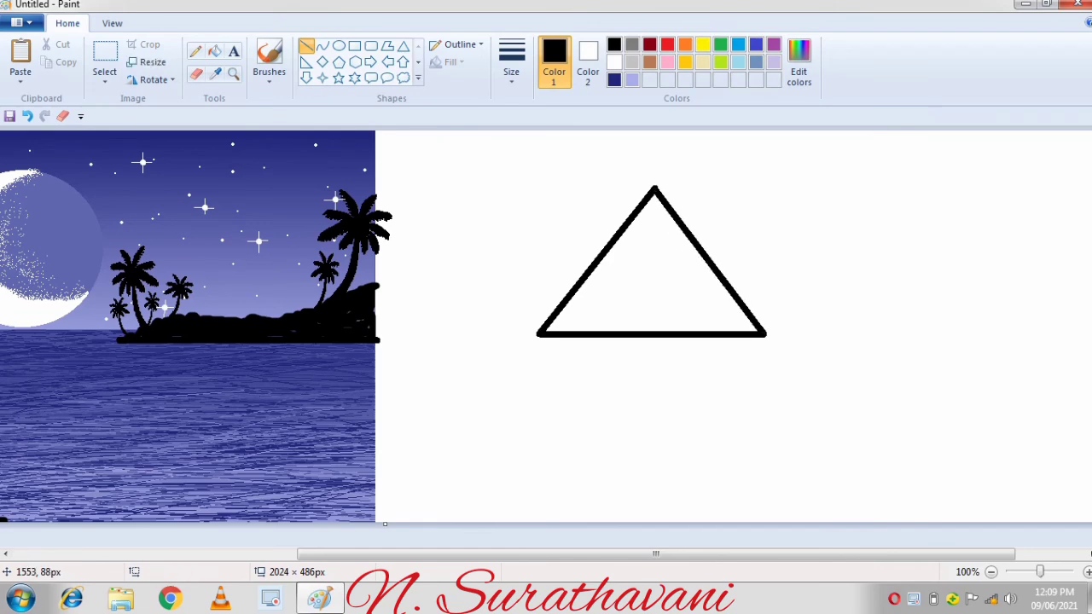
Draw the hut's vertical posts and short horizontal rails beneath the roof with thick black straight lines.
{"action": "left_click_drag", "start_coordinate": [607, 337], "coordinate": [607, 389]}
{"action": "mouse_move", "coordinate": [676, 337]}
{"action": "left_mouse_down"}
{"action": "mouse_move", "coordinate": [676, 365]}
{"action": "mouse_move", "coordinate": [729, 363]}
{"action": "mouse_move", "coordinate": [727, 393]}
{"action": "left_mouse_up"}
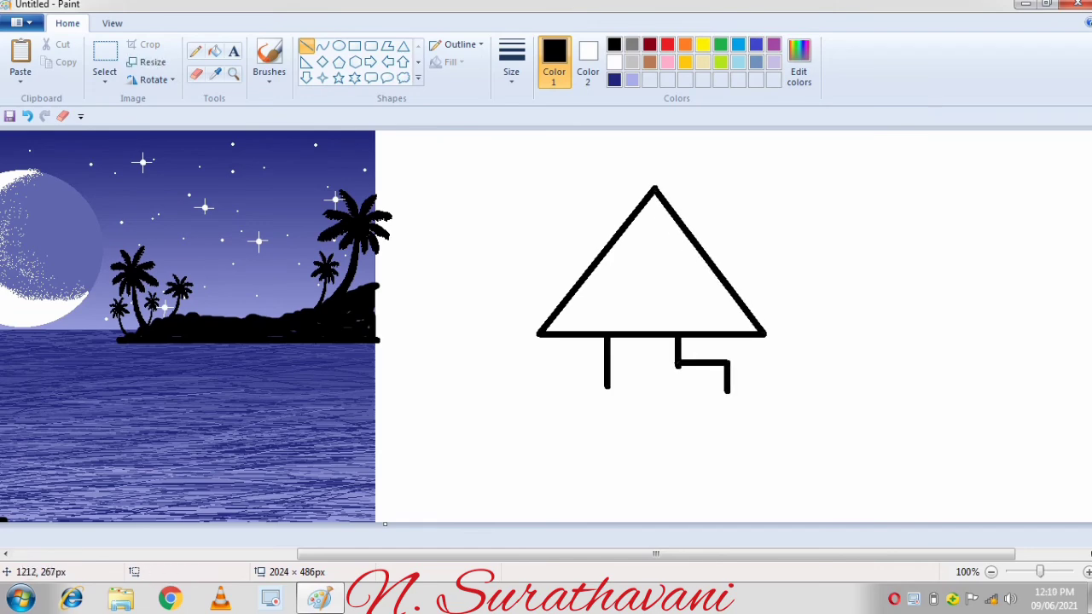
{"action": "mouse_move", "coordinate": [549, 337]}
{"action": "left_mouse_down"}
{"action": "mouse_move", "coordinate": [549, 395]}
{"action": "mouse_move", "coordinate": [569, 373]}
{"action": "left_mouse_up"}
{"action": "left_click_drag", "start_coordinate": [588, 337], "coordinate": [587, 372]}
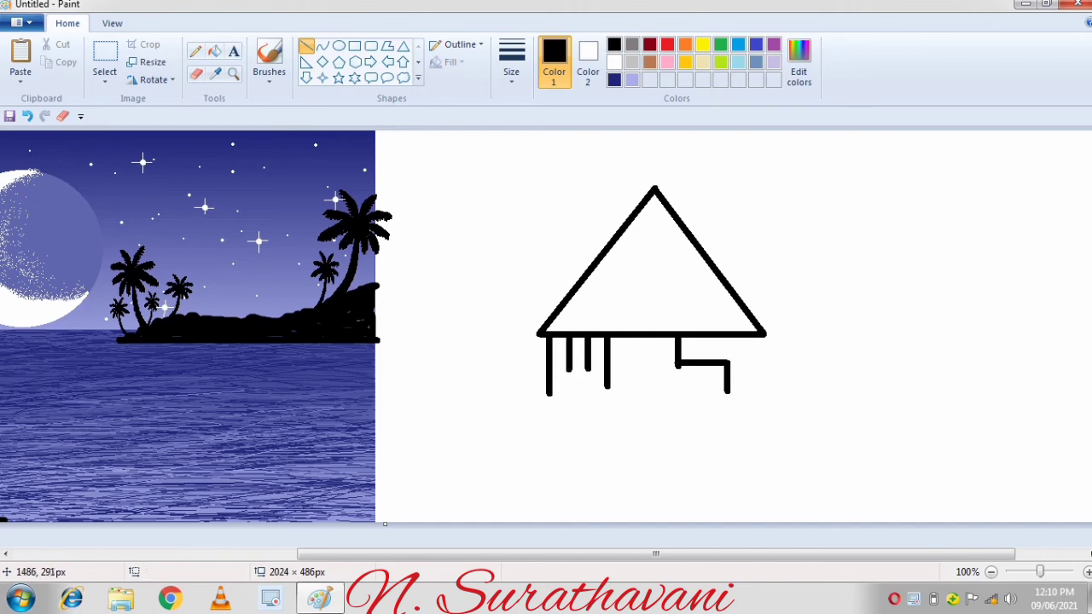
{"action": "mouse_move", "coordinate": [755, 336]}
{"action": "left_mouse_down"}
{"action": "mouse_move", "coordinate": [755, 389]}
{"action": "mouse_move", "coordinate": [742, 385]}
{"action": "mouse_move", "coordinate": [759, 360]}
{"action": "mouse_move", "coordinate": [726, 358]}
{"action": "left_mouse_up"}
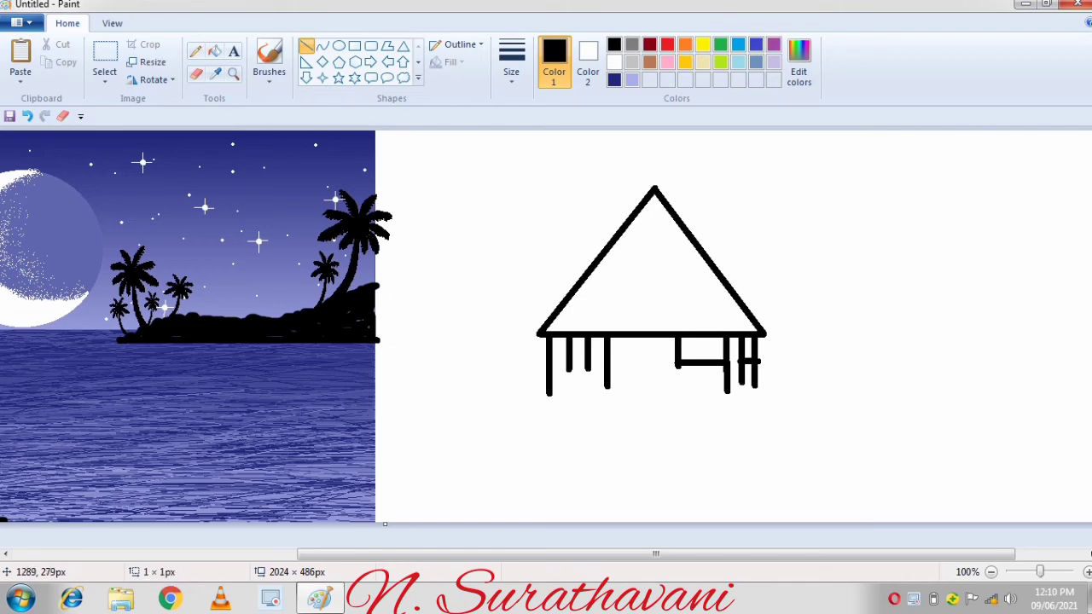
{"action": "mouse_move", "coordinate": [556, 357]}
{"action": "left_mouse_down"}
{"action": "mouse_move", "coordinate": [611, 357]}
{"action": "mouse_move", "coordinate": [558, 392]}
{"action": "left_mouse_up"}
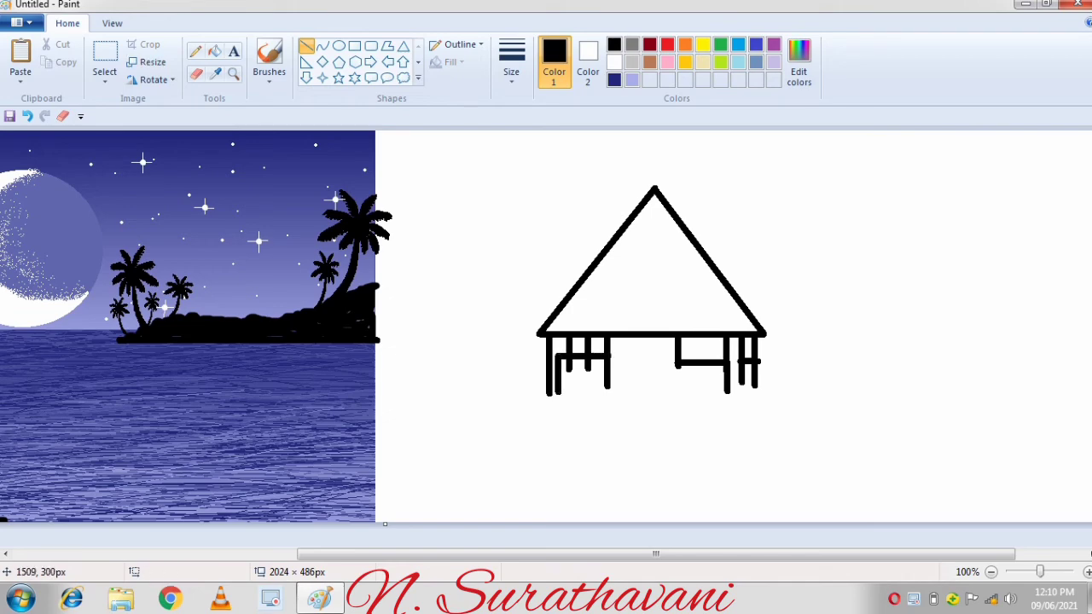
{"action": "mouse_move", "coordinate": [588, 346]}
{"action": "left_mouse_down"}
{"action": "mouse_move", "coordinate": [587, 389]}
{"action": "mouse_move", "coordinate": [568, 394]}
{"action": "left_mouse_up"}
Add a floor line across the posts and trim off the post ends below it and its overhanging ends.
{"action": "mouse_move", "coordinate": [793, 380]}
{"action": "left_mouse_down"}
{"action": "mouse_move", "coordinate": [512, 379]}
{"action": "mouse_move", "coordinate": [799, 465]}
{"action": "left_mouse_up"}
{"action": "left_click", "coordinate": [104, 57]}
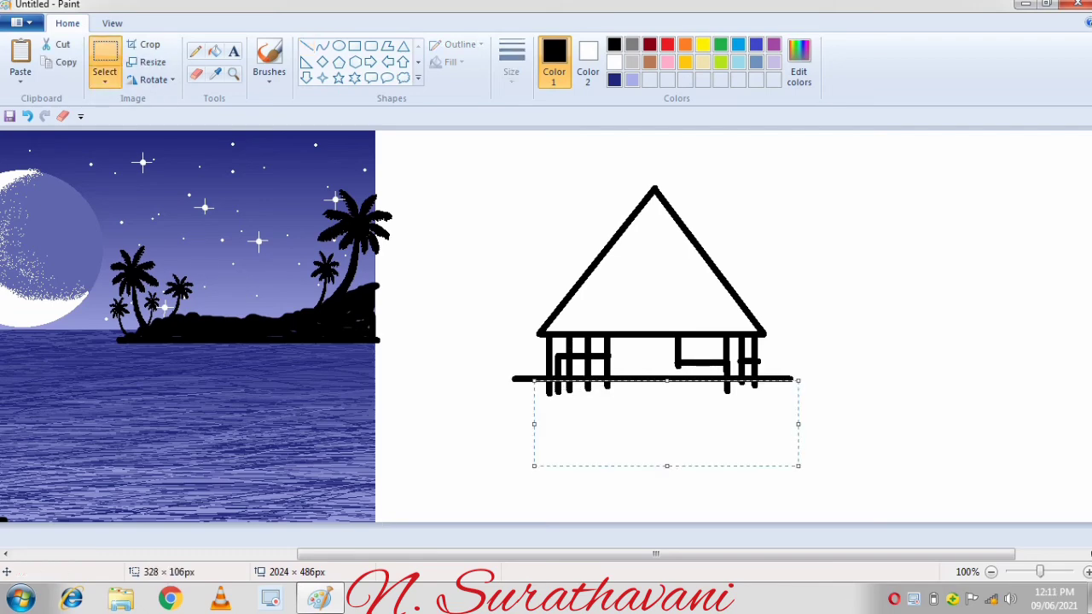
{"action": "key", "text": "Delete"}
{"action": "left_click_drag", "start_coordinate": [757, 369], "coordinate": [805, 407]}
{"action": "key", "text": "Delete"}
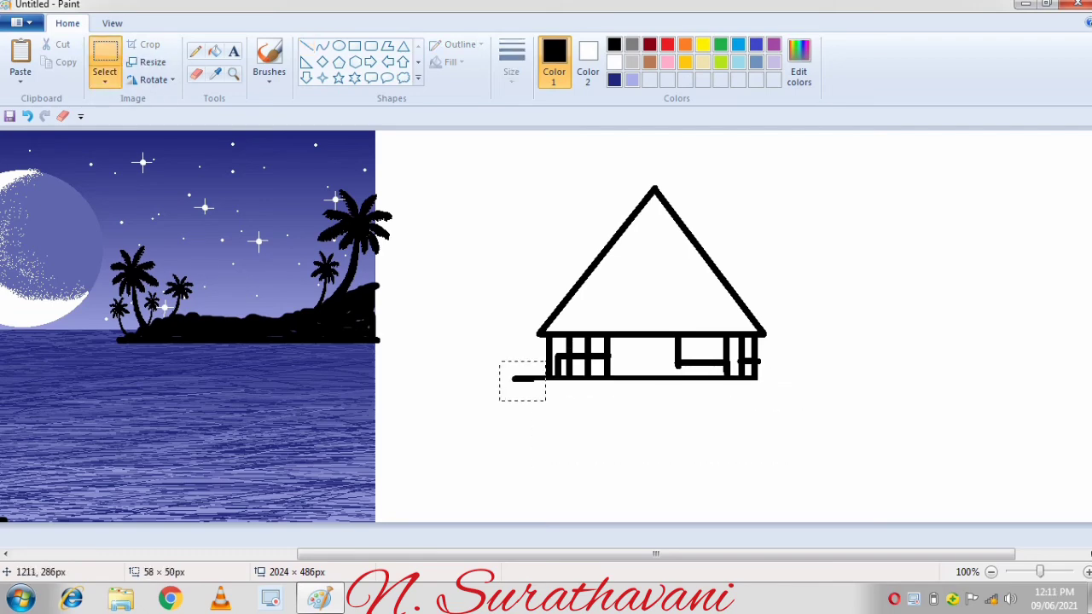
{"action": "key", "text": "Delete"}
Fill the hut's middle wall section black and add extra rail lines in the openings on both sides.
{"action": "left_click", "coordinate": [214, 51]}
{"action": "left_click", "coordinate": [651, 366]}
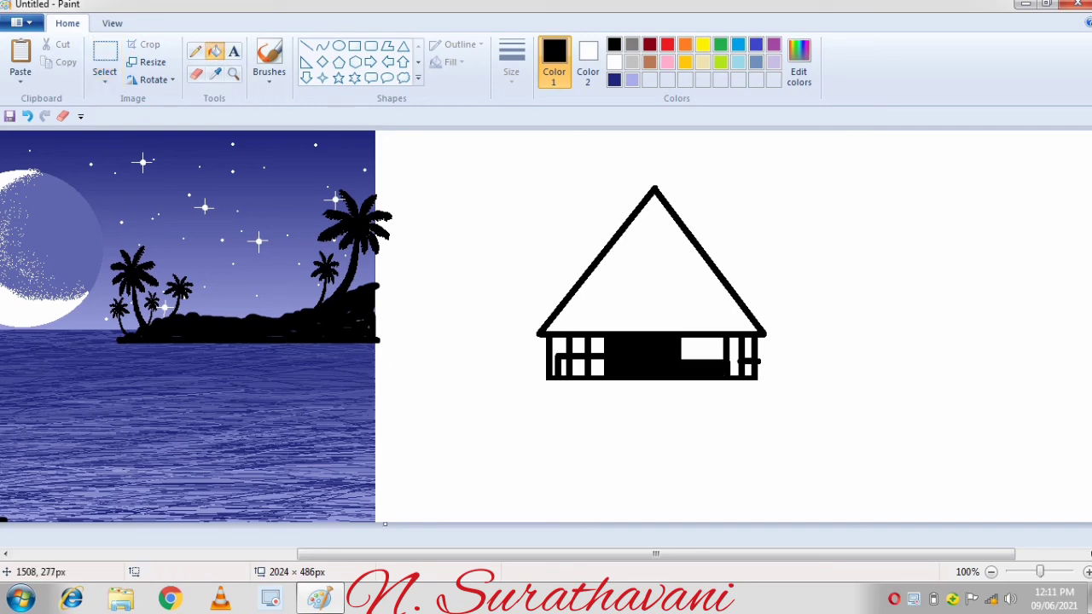
{"action": "left_click", "coordinate": [306, 45]}
{"action": "mouse_move", "coordinate": [723, 345]}
{"action": "left_mouse_down"}
{"action": "mouse_move", "coordinate": [694, 345]}
{"action": "mouse_move", "coordinate": [695, 360]}
{"action": "left_mouse_up"}
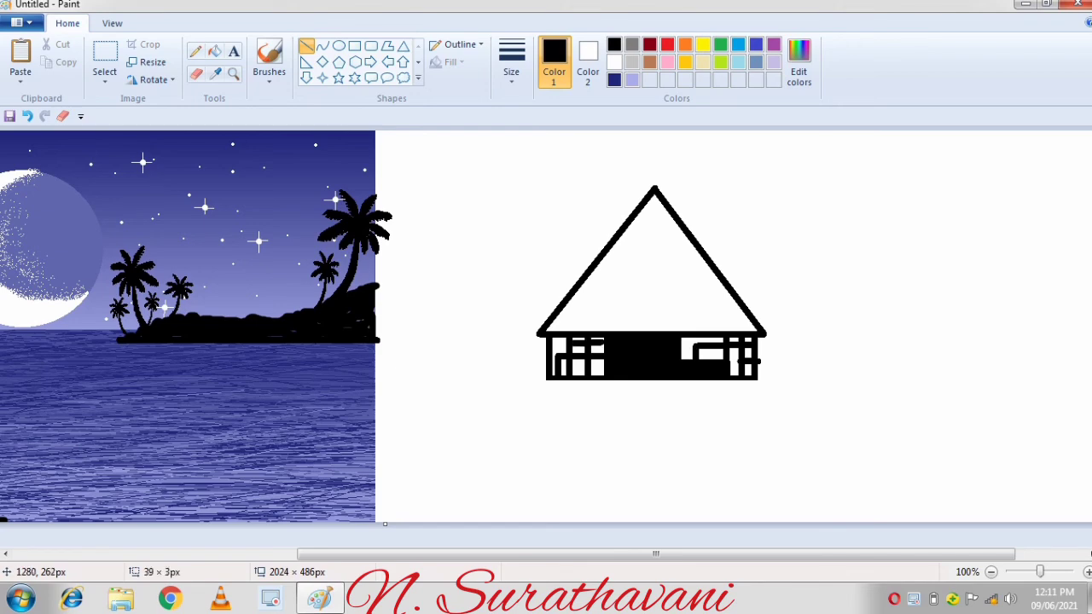
Fill the hut's roof black and add a vertical finial about 26 px tall at its peak.
{"action": "left_click", "coordinate": [215, 50]}
{"action": "left_click", "coordinate": [673, 276]}
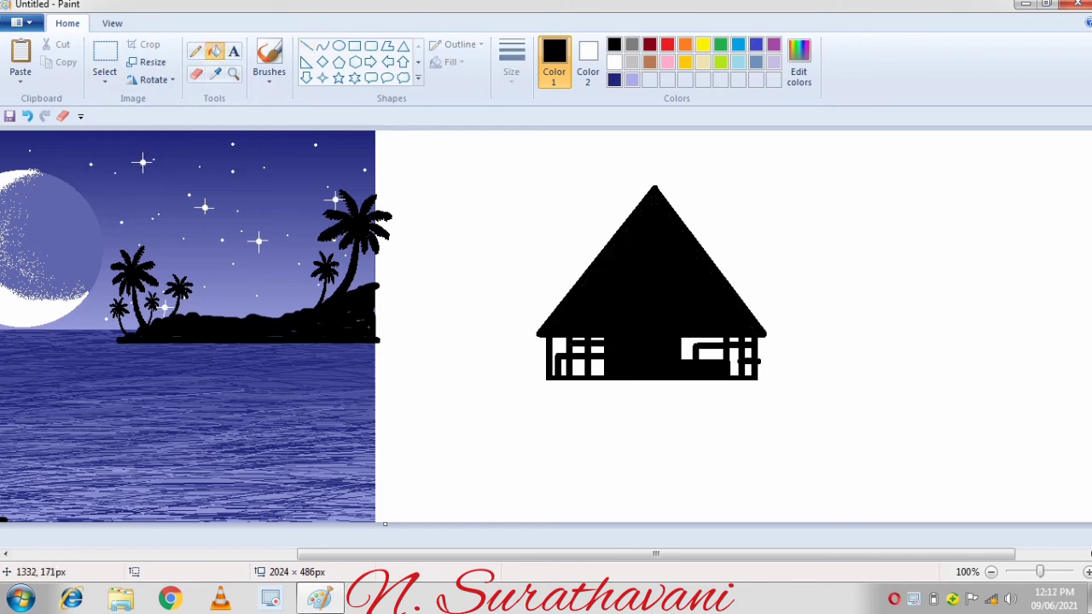
{"action": "left_click", "coordinate": [306, 46]}
{"action": "left_click_drag", "start_coordinate": [654, 191], "coordinate": [653, 172]}
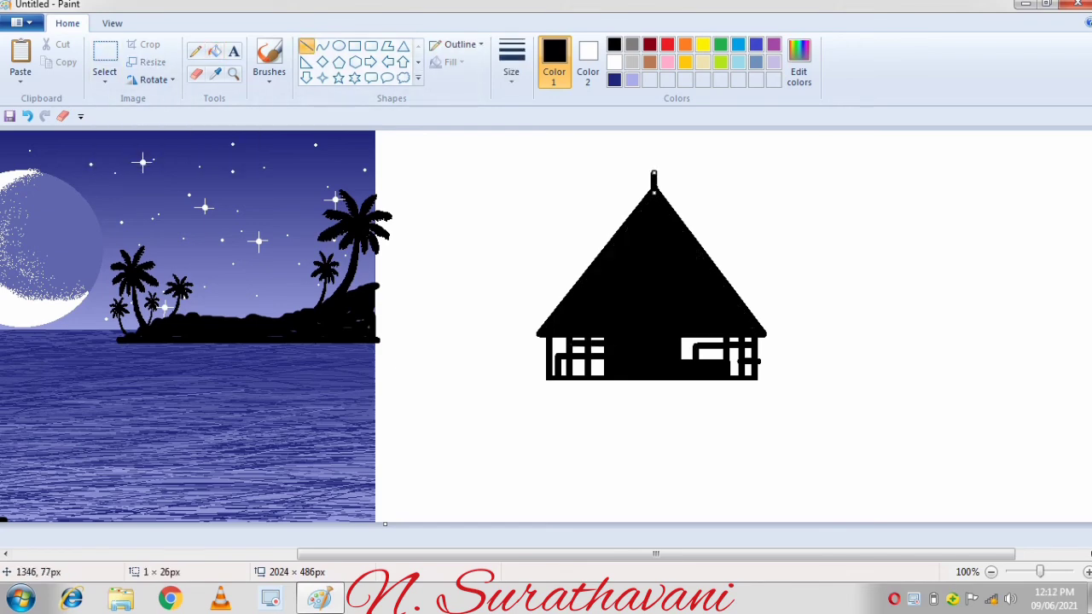
Move the hut onto the island between the palm groups, with its selection scaled to about 248 × 119 px.
{"action": "left_click", "coordinate": [105, 54]}
{"action": "mouse_move", "coordinate": [466, 138]}
{"action": "left_mouse_down"}
{"action": "mouse_move", "coordinate": [820, 417]}
{"action": "mouse_move", "coordinate": [697, 239]}
{"action": "left_mouse_up"}
{"action": "left_click_drag", "start_coordinate": [653, 226], "coordinate": [311, 317]}
{"action": "left_click", "coordinate": [482, 247]}
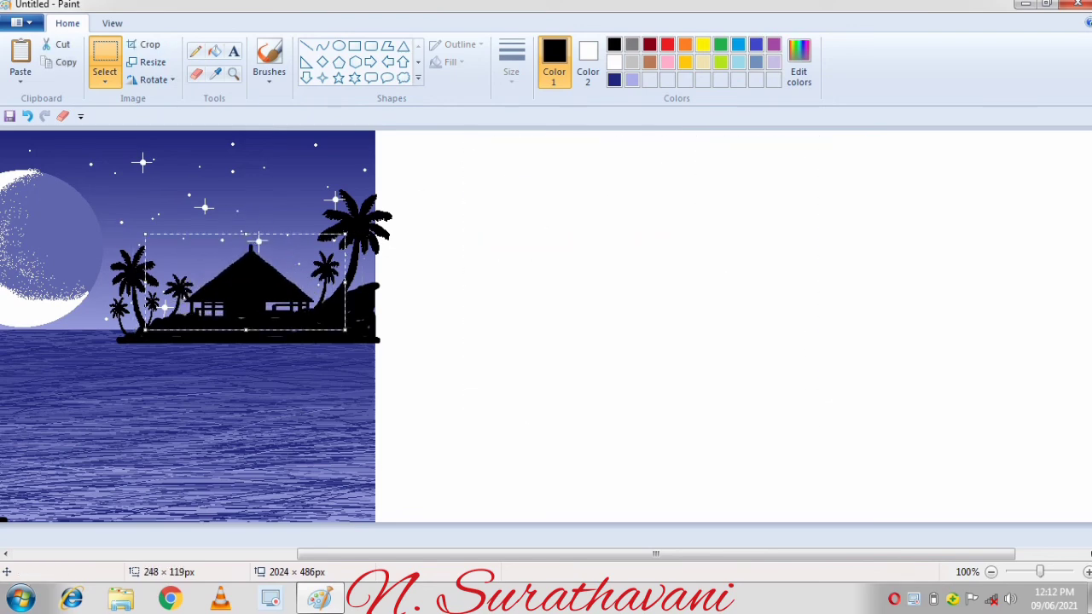
{"action": "left_click_drag", "start_coordinate": [250, 251], "coordinate": [254, 284]}
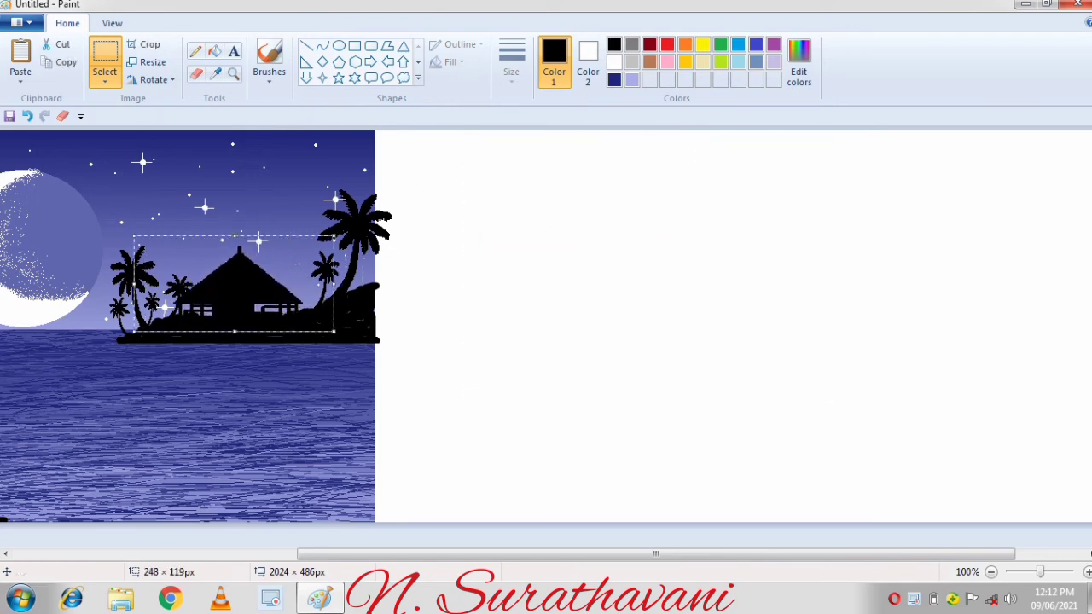
Paste a palm copy scaled to about 158 × 160 px and place it between the hut and the island's tallest palm.
{"action": "left_click", "coordinate": [20, 56]}
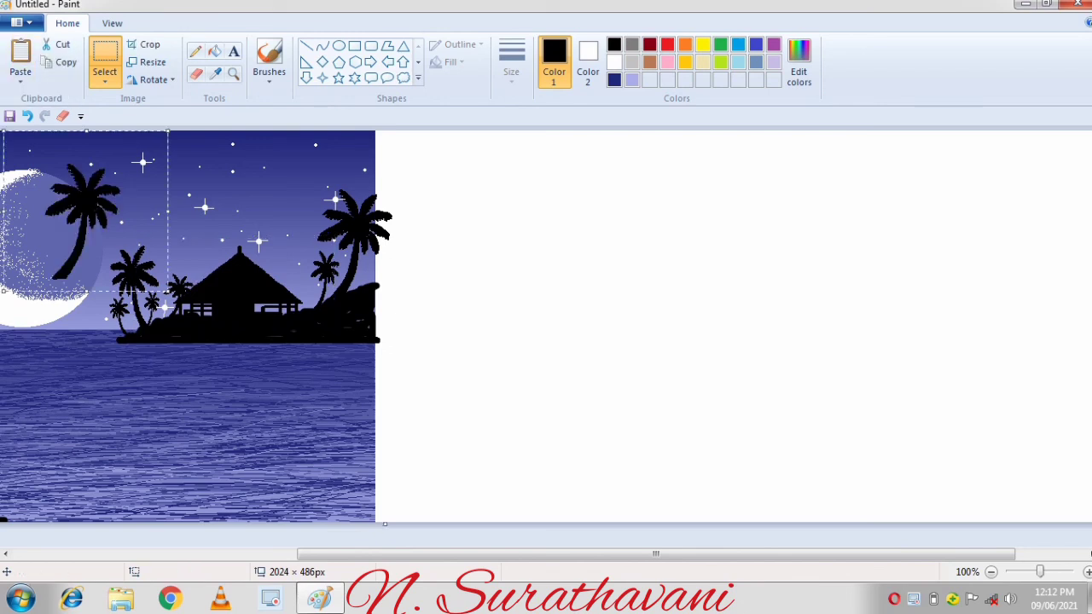
{"action": "left_click_drag", "start_coordinate": [168, 291], "coordinate": [138, 265]}
{"action": "left_click_drag", "start_coordinate": [88, 205], "coordinate": [319, 272]}
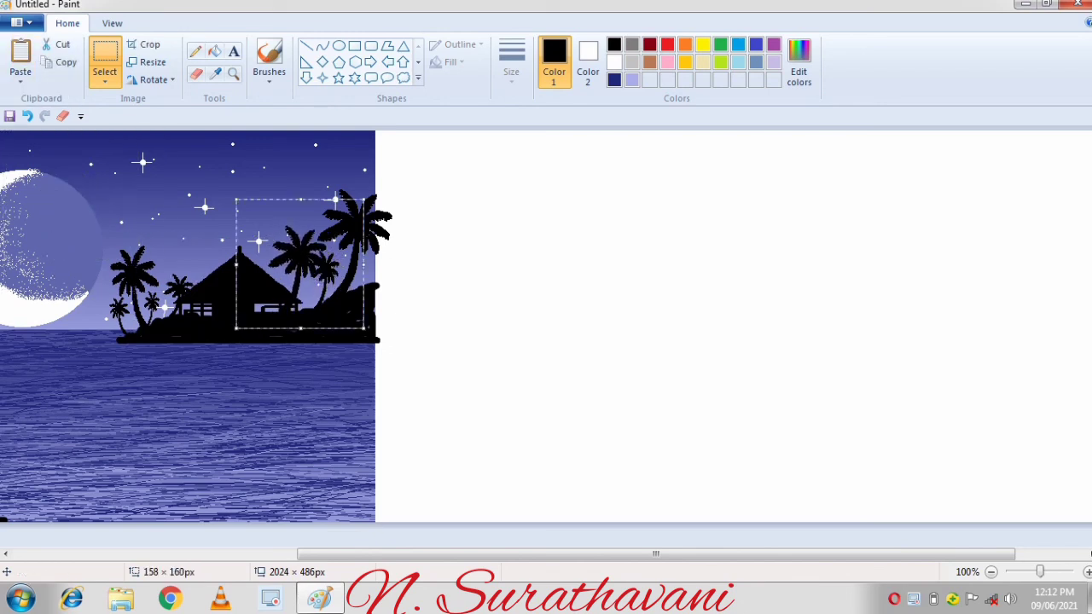
{"action": "left_click", "coordinate": [464, 195]}
Paste another palm copy, shrink it to a tiny size, and place it beside the hut under the larger palms.
{"action": "left_click", "coordinate": [20, 55]}
{"action": "left_click_drag", "start_coordinate": [168, 291], "coordinate": [46, 174]}
{"action": "left_click_drag", "start_coordinate": [28, 154], "coordinate": [309, 295]}
{"action": "left_click", "coordinate": [458, 237]}
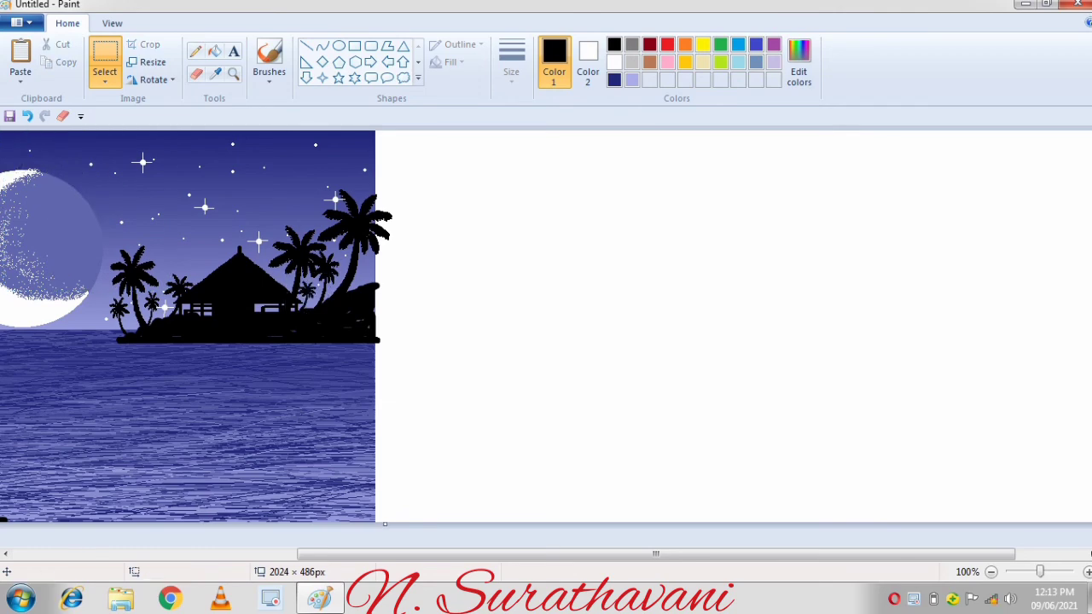
Trim the blank canvas area down to 996 px wide and paint over the island's remaining gaps in black.
{"action": "left_click_drag", "start_coordinate": [380, 553], "coordinate": [449, 553]}
{"action": "left_click_drag", "start_coordinate": [1091, 327], "coordinate": [267, 323]}
{"action": "left_click", "coordinate": [270, 55]}
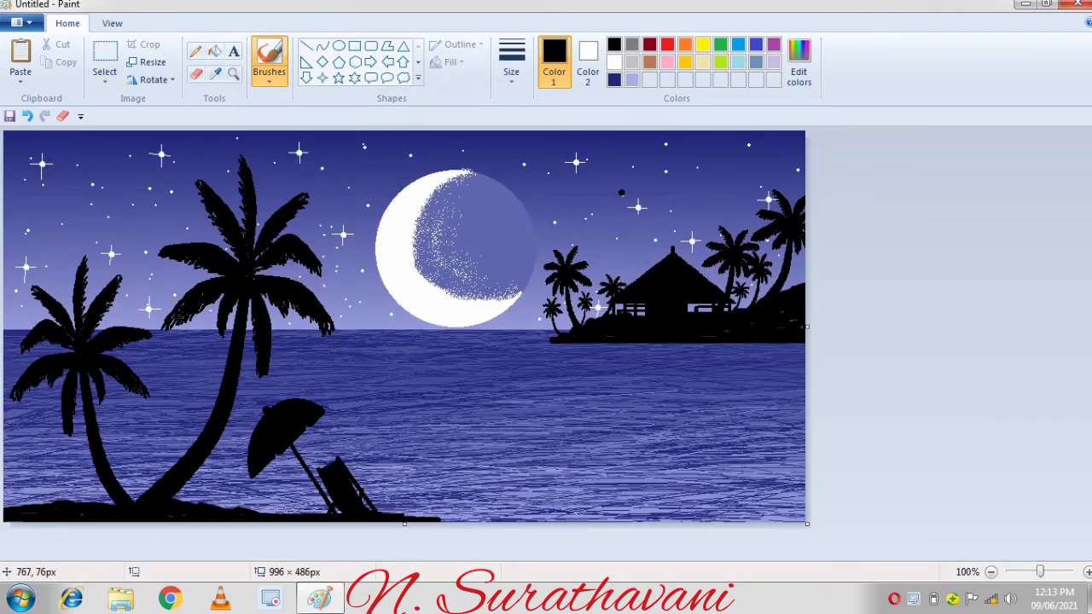
{"action": "left_click", "coordinate": [512, 64]}
{"action": "left_click", "coordinate": [520, 192]}
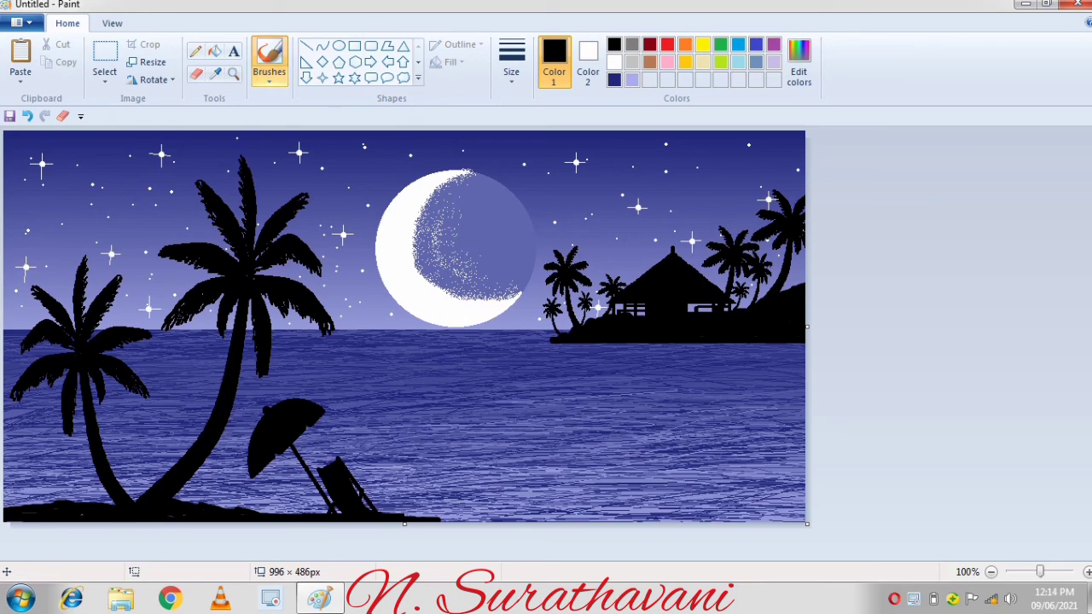
Create a transparent text box of about 173 × 40 px in the upper-left sky, with font size 14 and white text.
{"action": "left_click", "coordinate": [233, 51]}
{"action": "left_click_drag", "start_coordinate": [21, 132], "coordinate": [395, 190]}
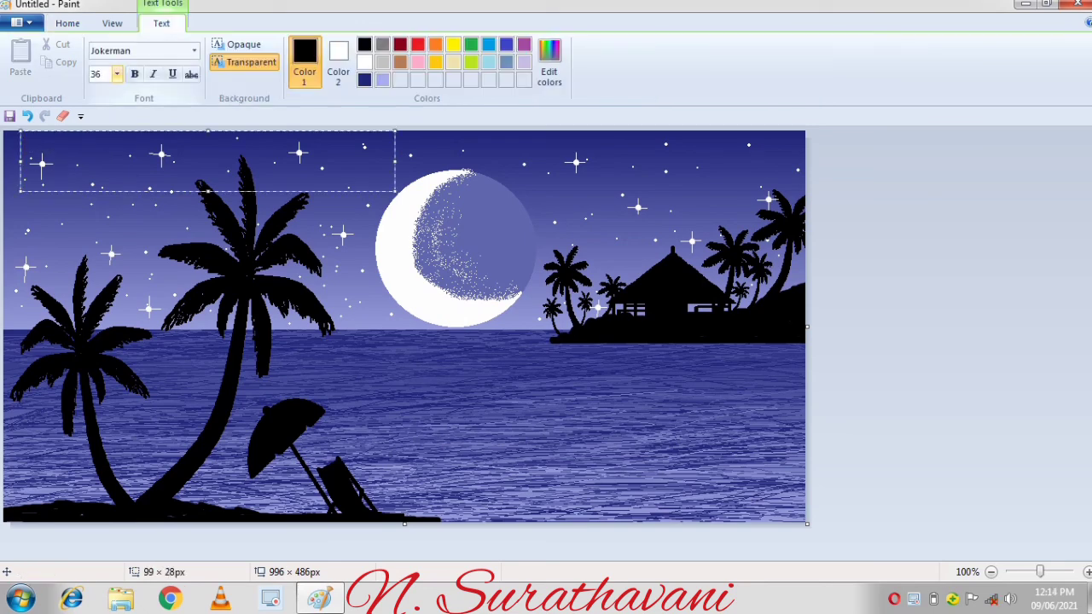
{"action": "left_click", "coordinate": [116, 74]}
{"action": "left_click", "coordinate": [102, 160]}
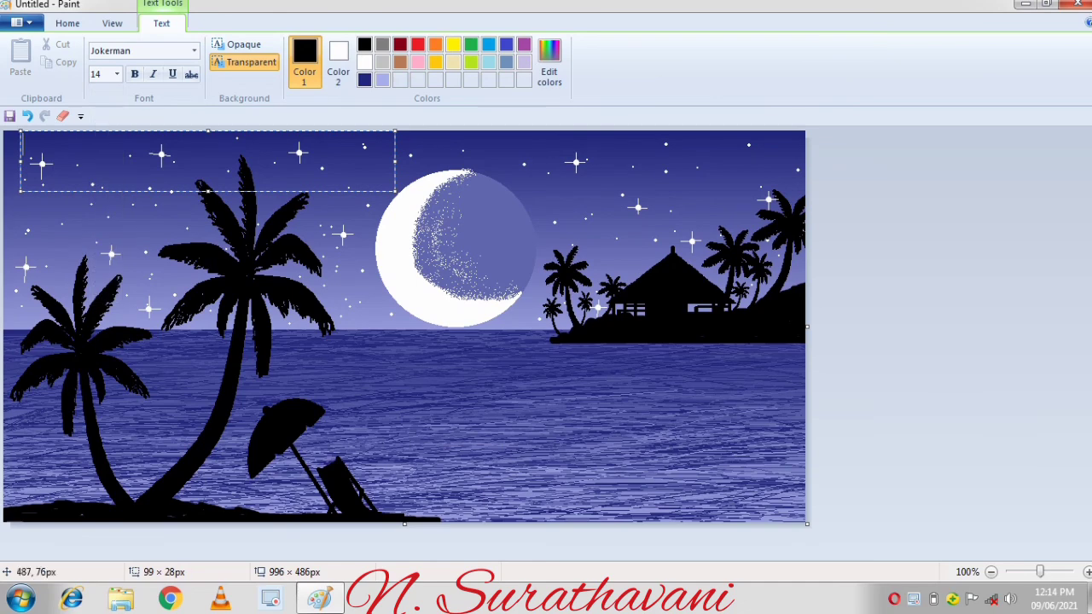
{"action": "left_click_drag", "start_coordinate": [395, 189], "coordinate": [159, 157]}
{"action": "left_click", "coordinate": [365, 61]}
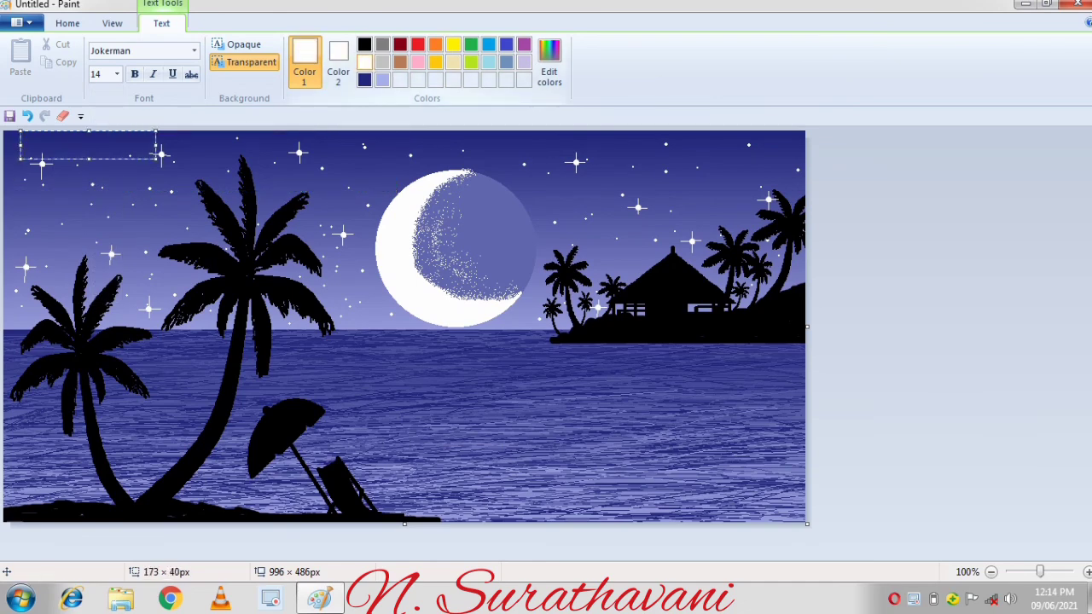
Enter the artist's name as a signature in the canvas's upper-left corner and set its font to High Tower Text.
{"action": "type", "text": "N.Surathavan"}
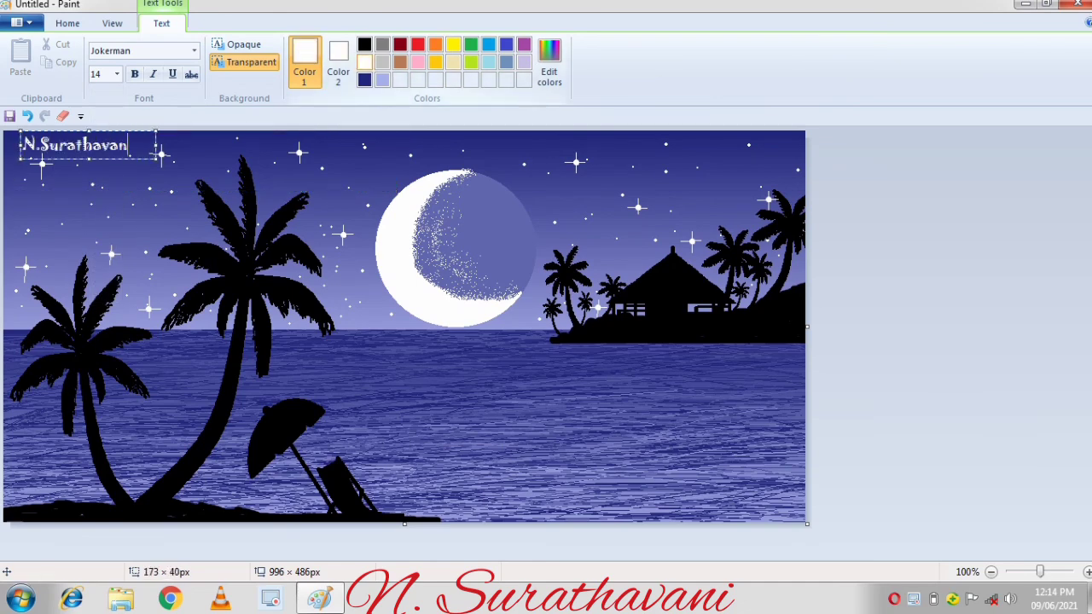
{"action": "type", "text": "i"}
{"action": "left_click_drag", "start_coordinate": [132, 133], "coordinate": [9, 143]}
{"action": "left_click", "coordinate": [194, 50]}
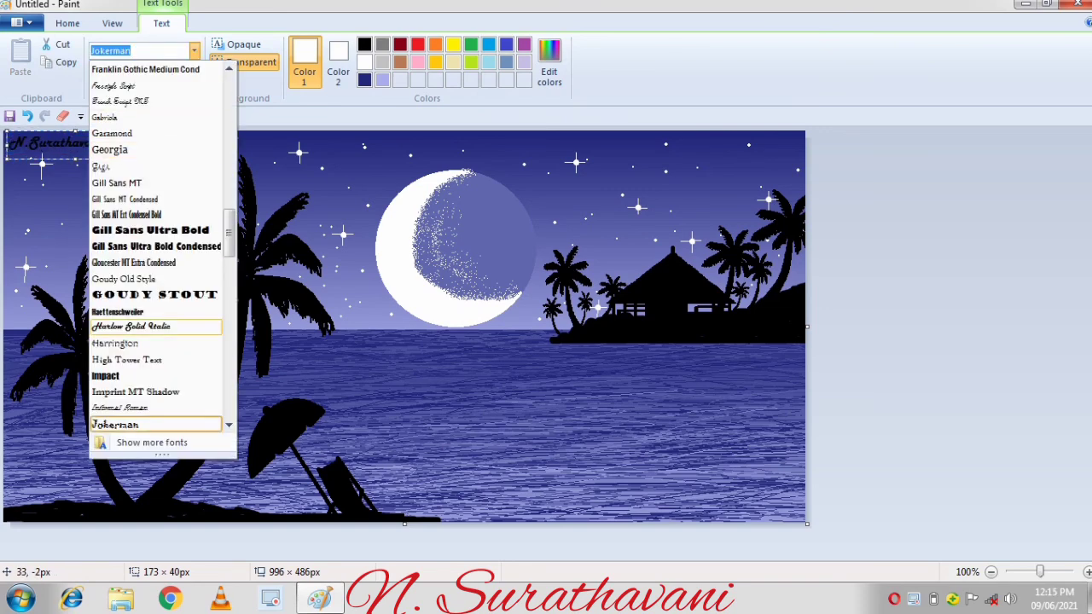
{"action": "left_click", "coordinate": [128, 360]}
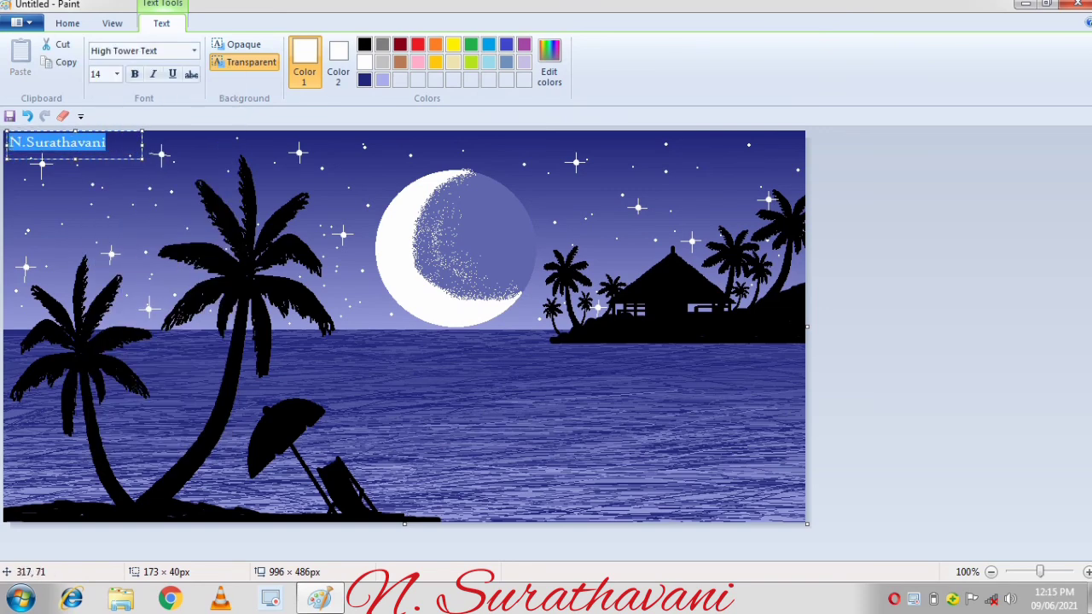
{"action": "left_click", "coordinate": [275, 192]}
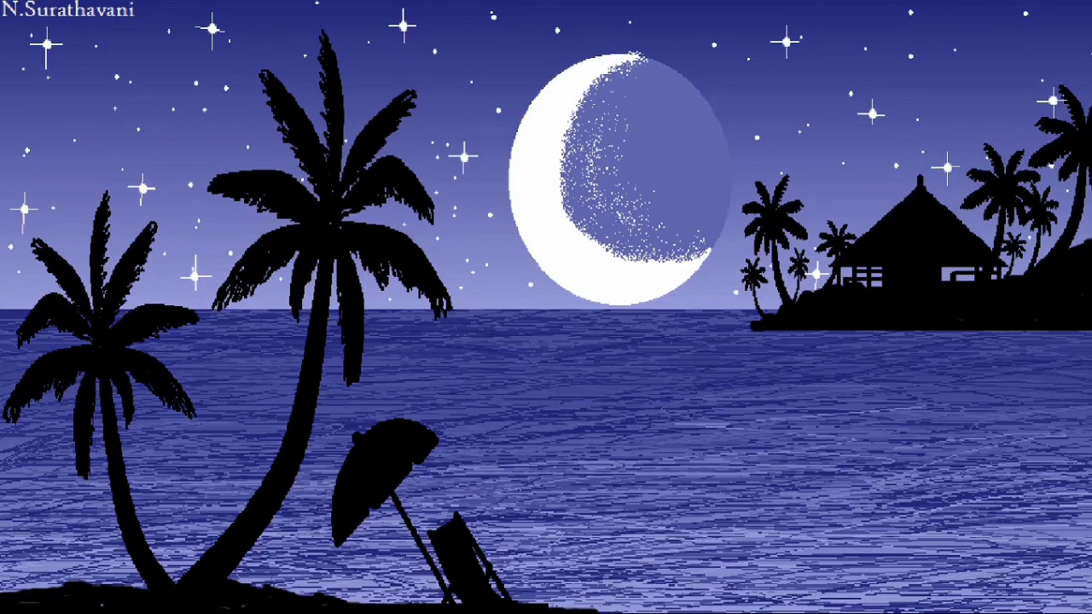